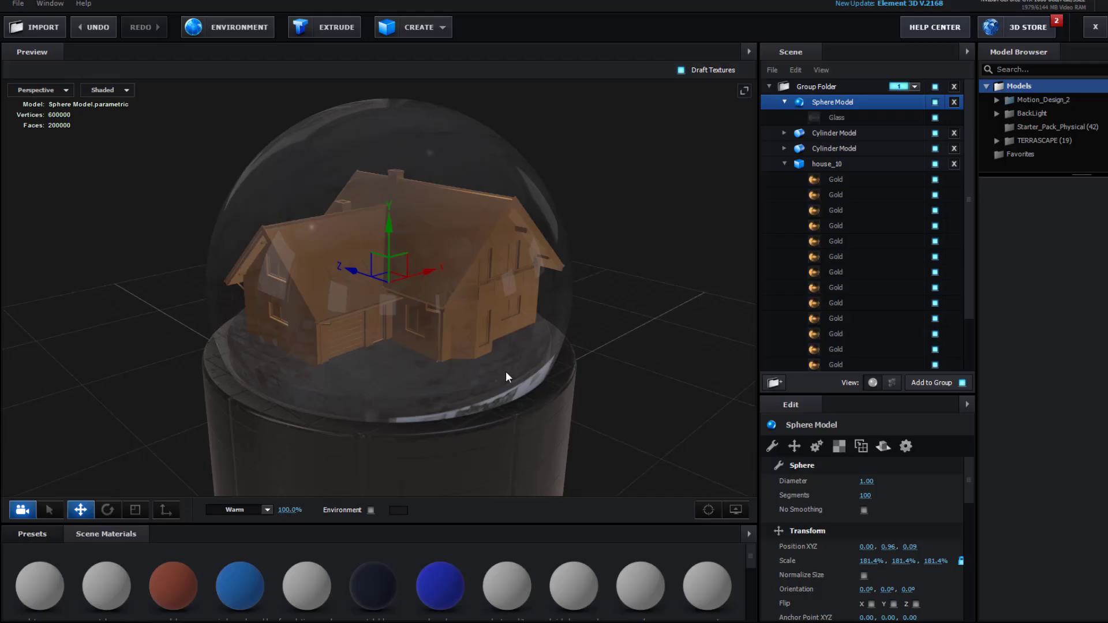
Step: Orbit the Element preview to show the finished glass-dome house
left_click_drag(506, 371, 743, 372)
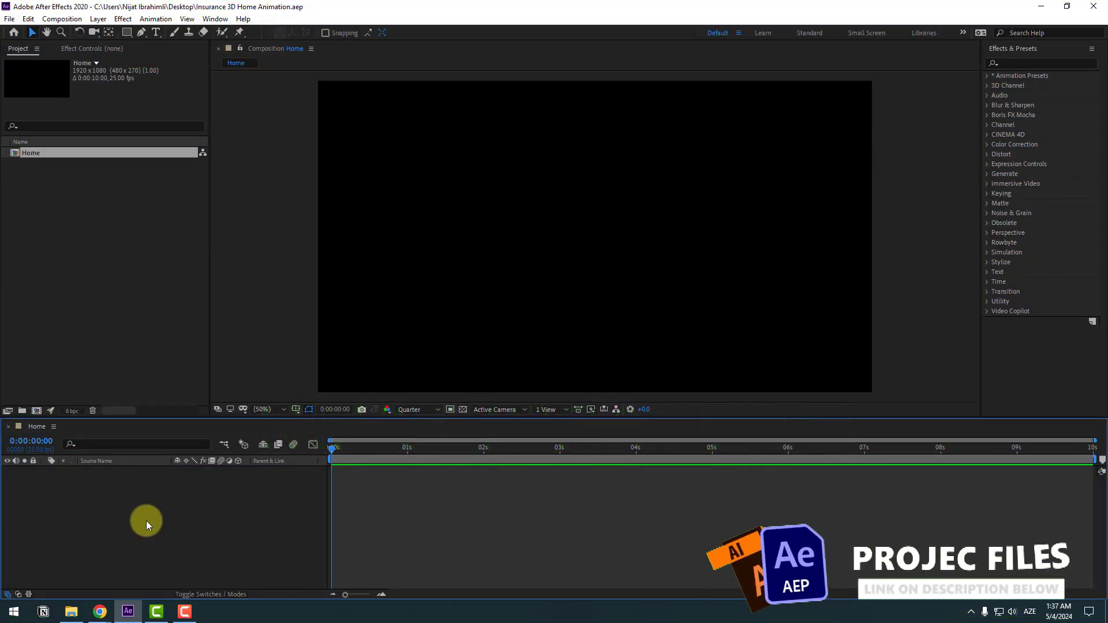
Step: Create a solid named E3D and apply the Video Copilot Element effect to it
right_click(162, 516)
mouse_move(265, 390)
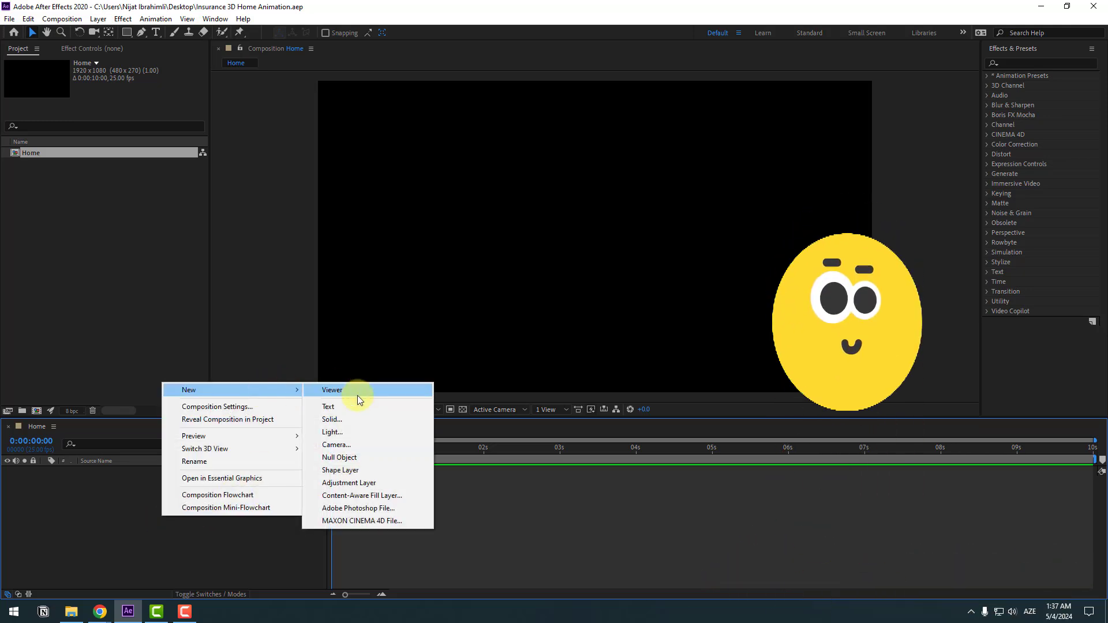
left_click(334, 419)
type("E")
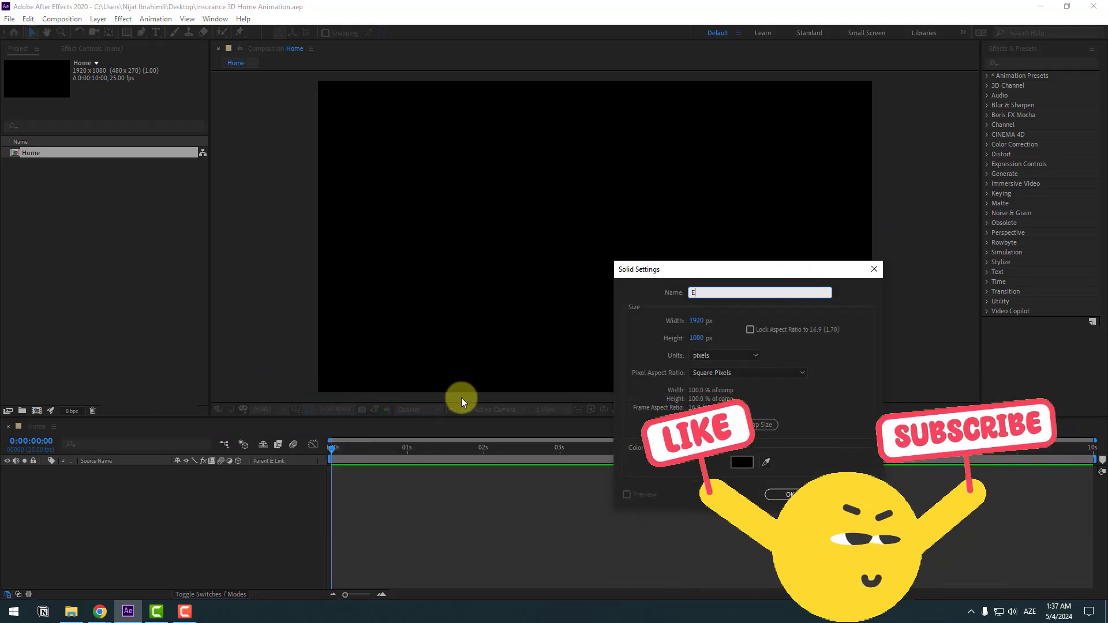
type("3D")
key("Return")
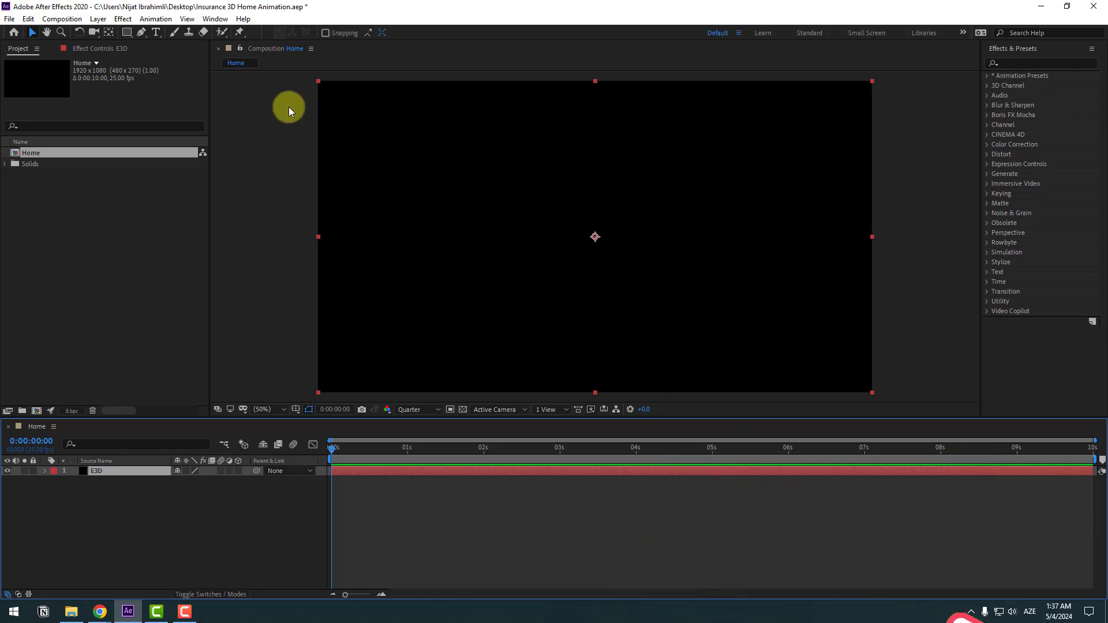
left_click(123, 18)
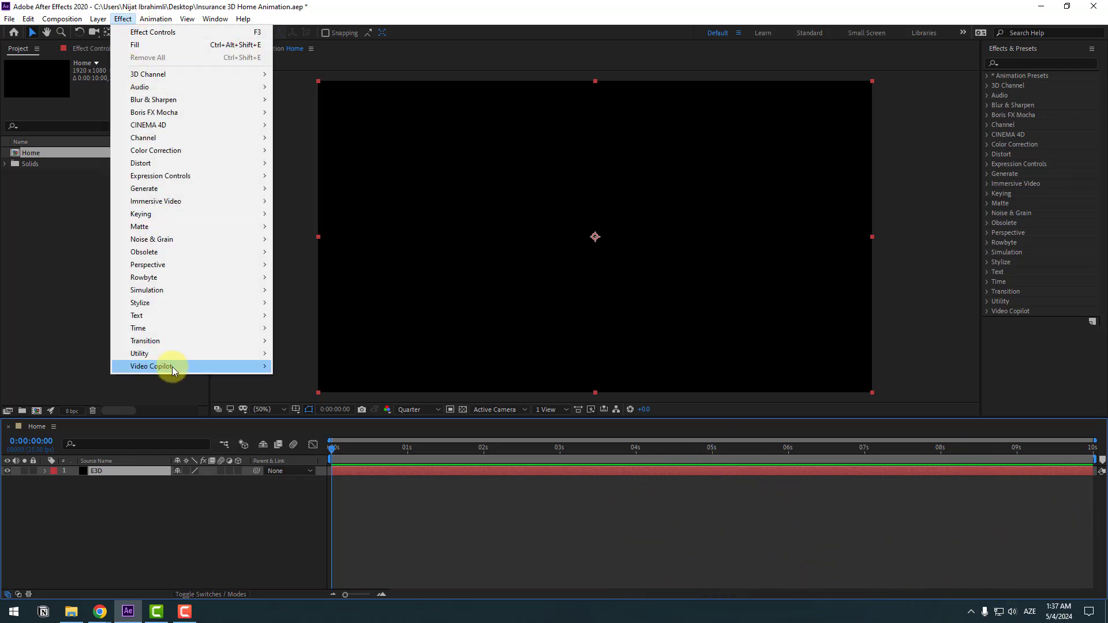
mouse_move(215, 367)
left_click(302, 366)
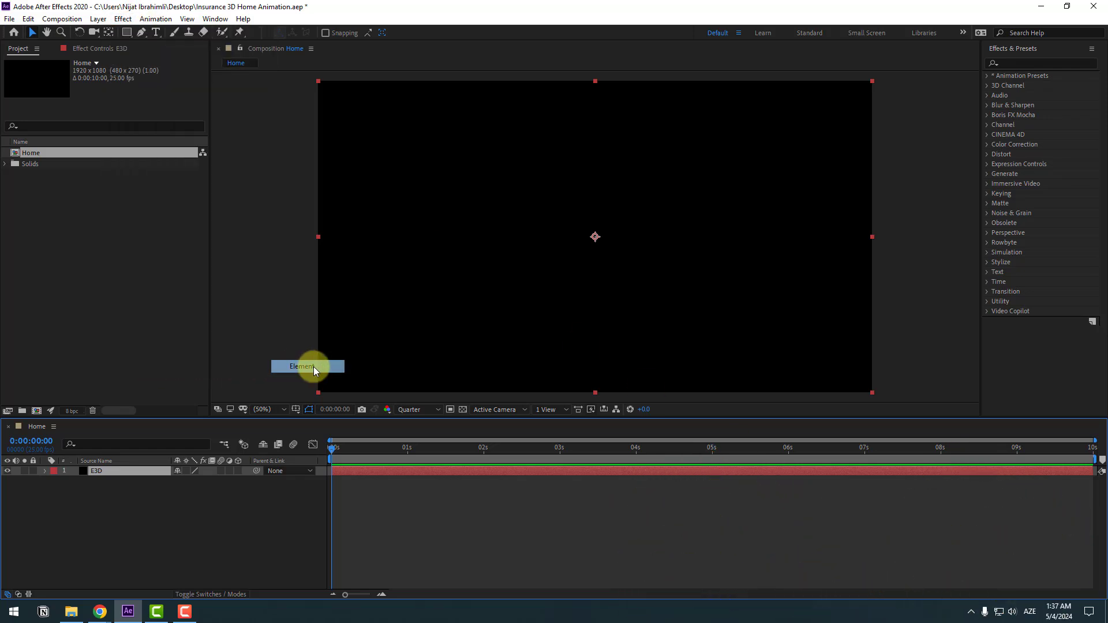
Step: Import the house_10.obj model from the 3D folder into Element's Scene Setup
left_click(58, 99)
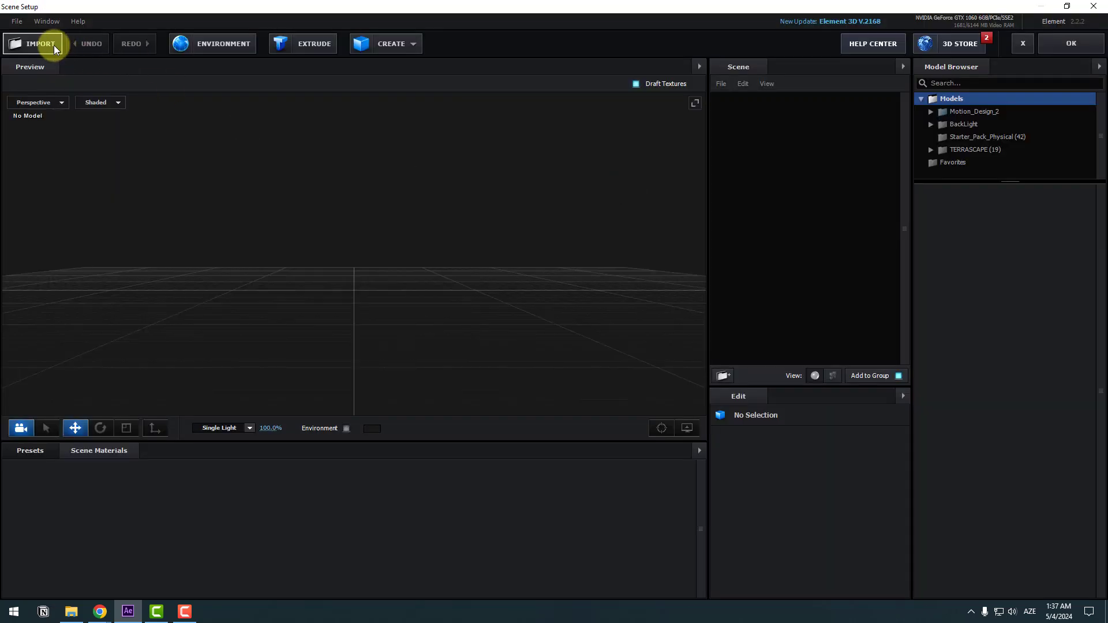
left_click(53, 45)
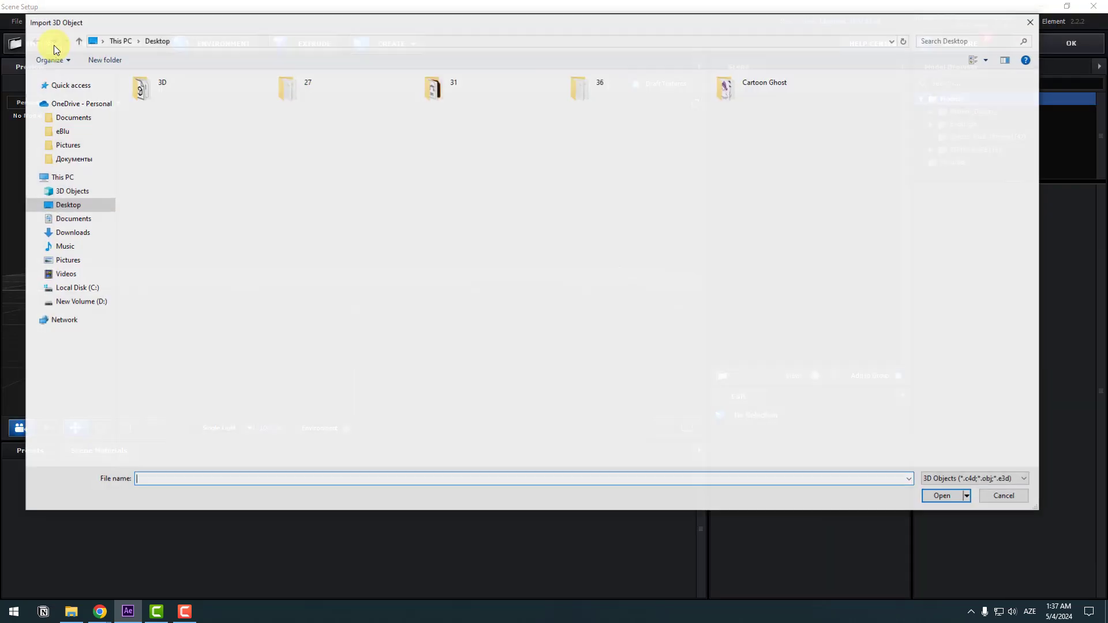
double_click(145, 91)
left_click(157, 93)
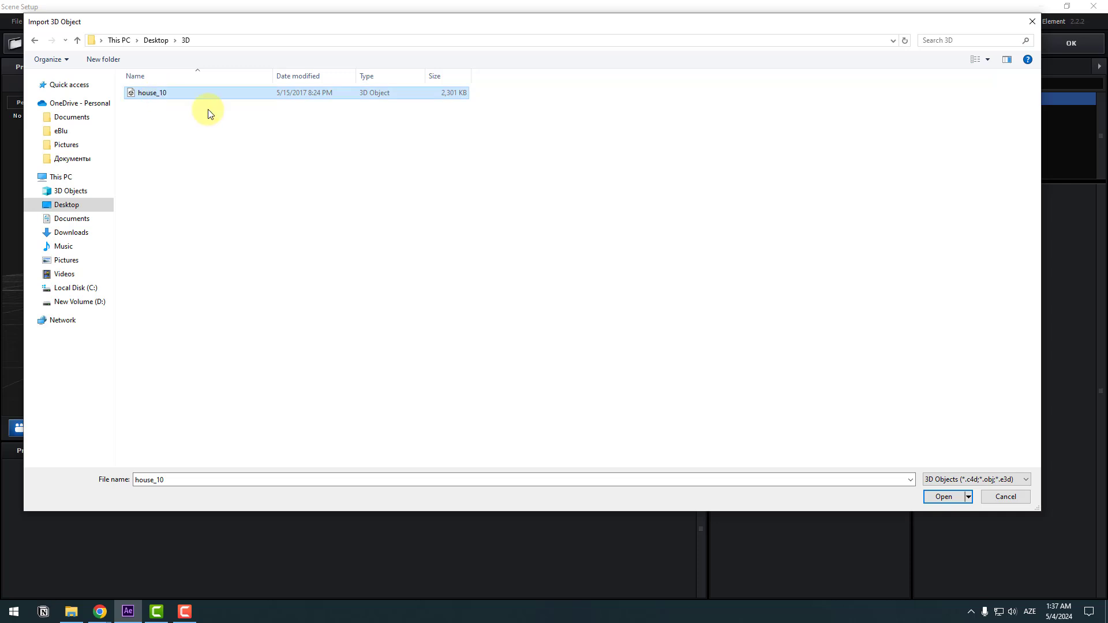
left_click(943, 497)
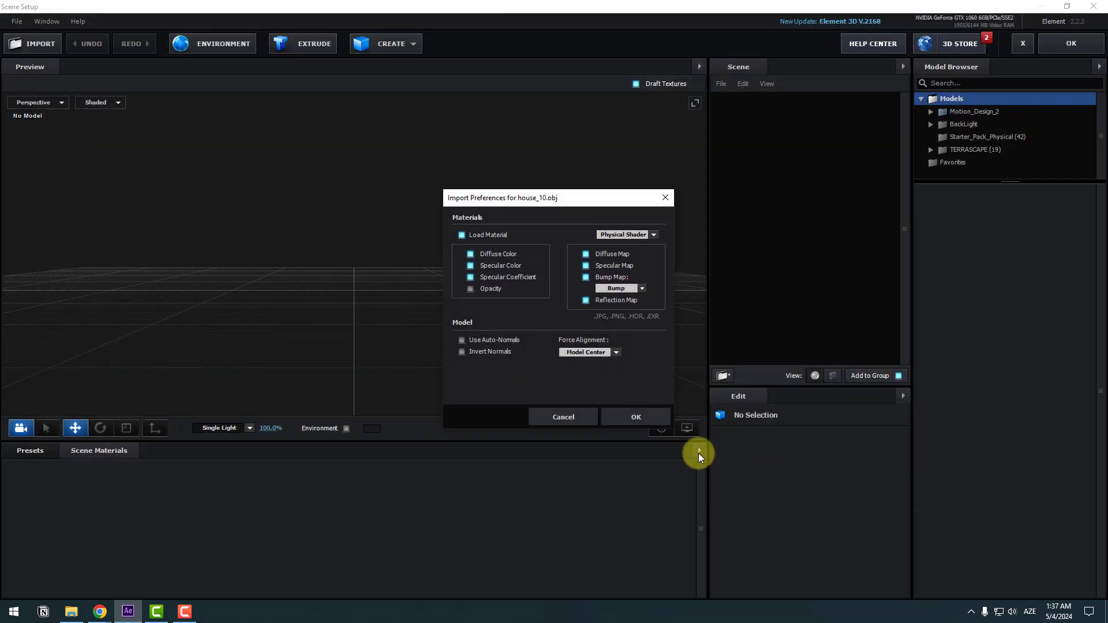
left_click(651, 423)
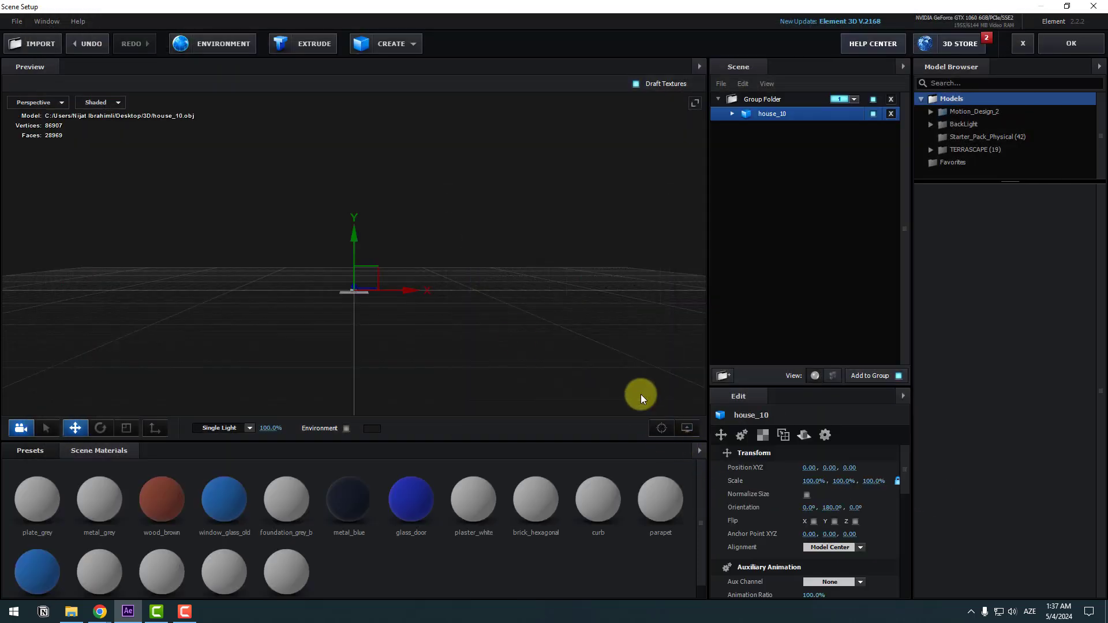
Step: Scale house_10 uniformly to 2282.1% and switch the Scene panel to Mesh View
left_click(123, 430)
left_click_drag(346, 381, 510, 5)
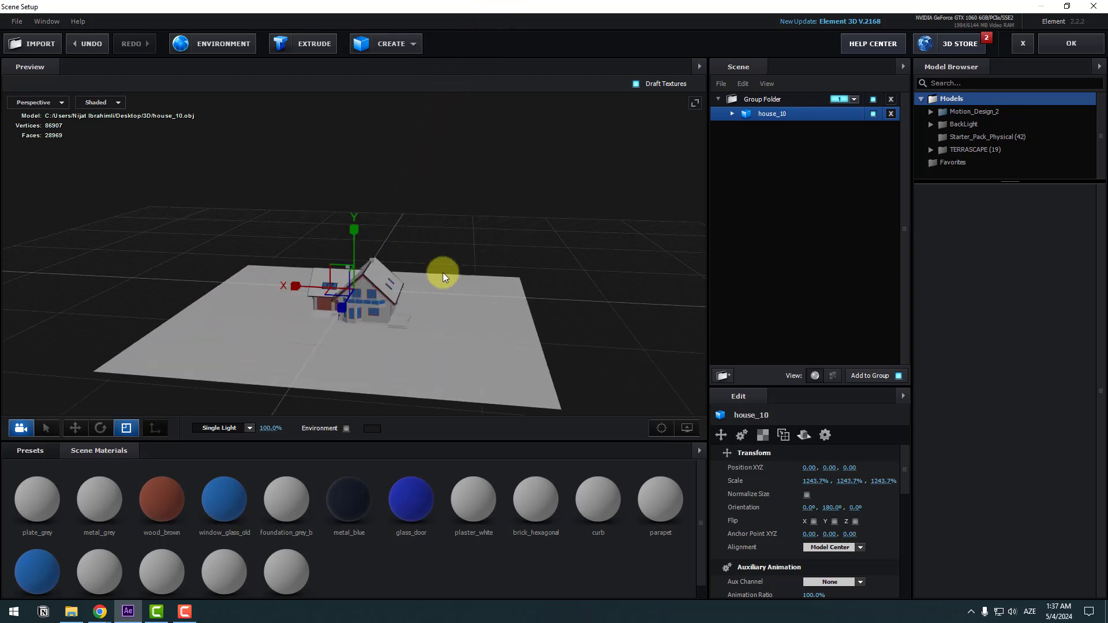
left_click_drag(354, 279, 394, 316)
left_click(75, 427)
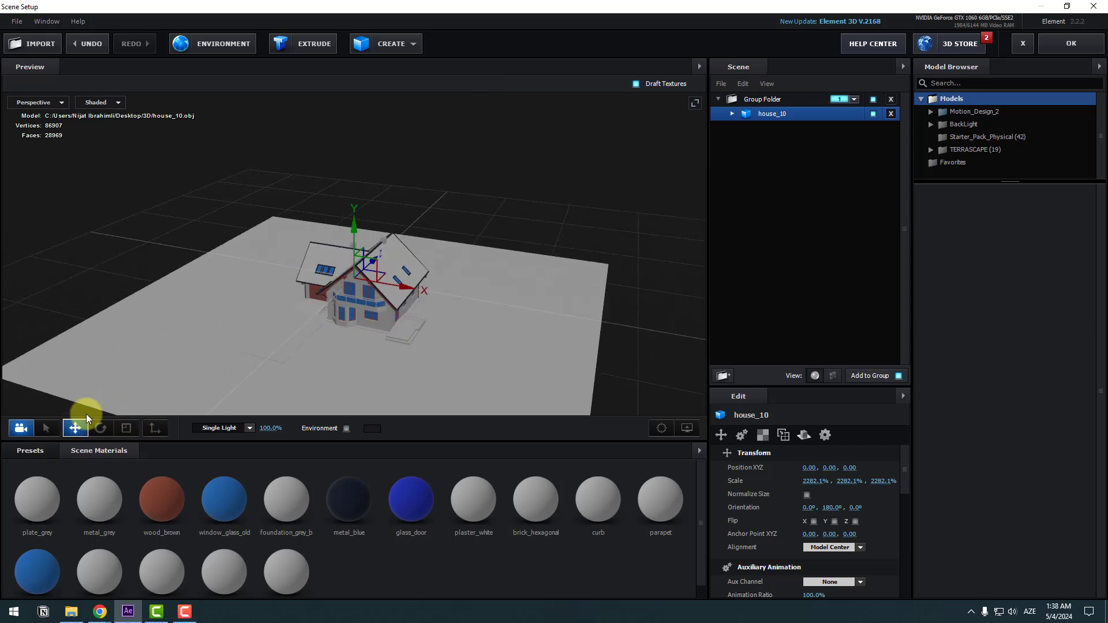
left_click_drag(341, 347, 327, 279)
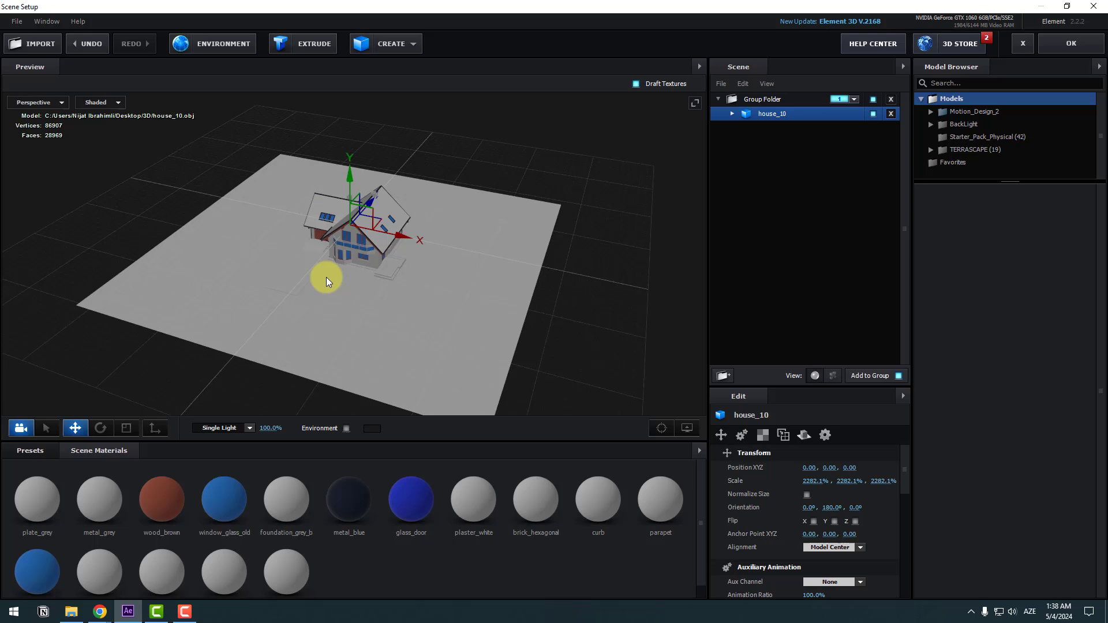
left_click(833, 376)
Step: Expand house_10's meshes and hide the grass platform beneath the house
left_click(733, 114)
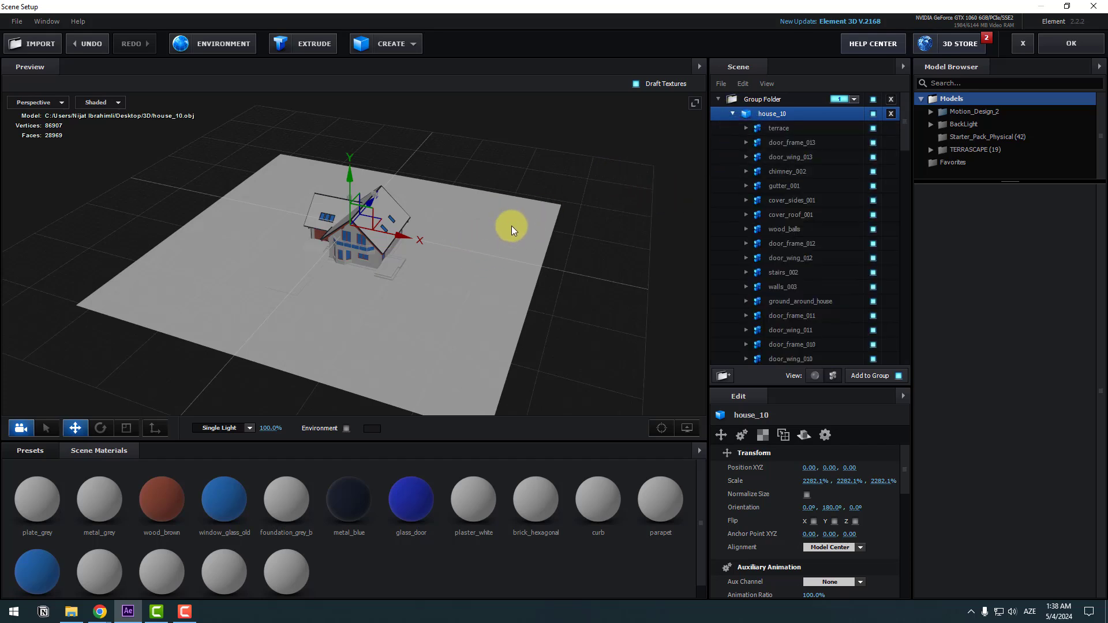
left_click(480, 211)
left_click_drag(305, 237, 351, 270)
key("ctrl+z")
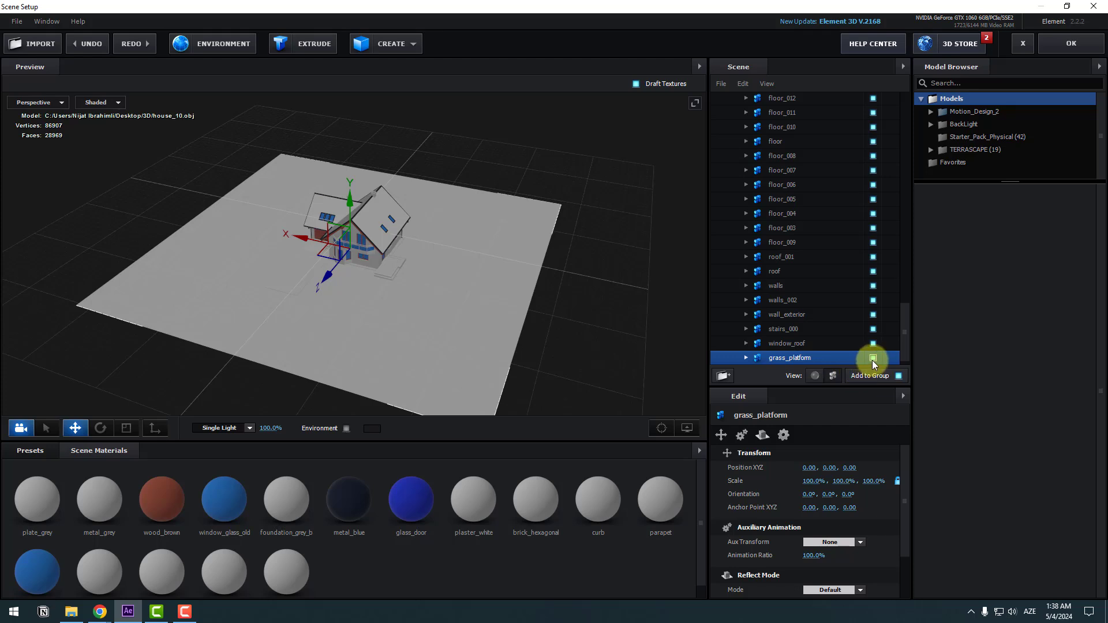
left_click(874, 359)
Step: Hide the ground_around_house, terrace and flower_pot meshes
scroll(318, 300, "up", 3)
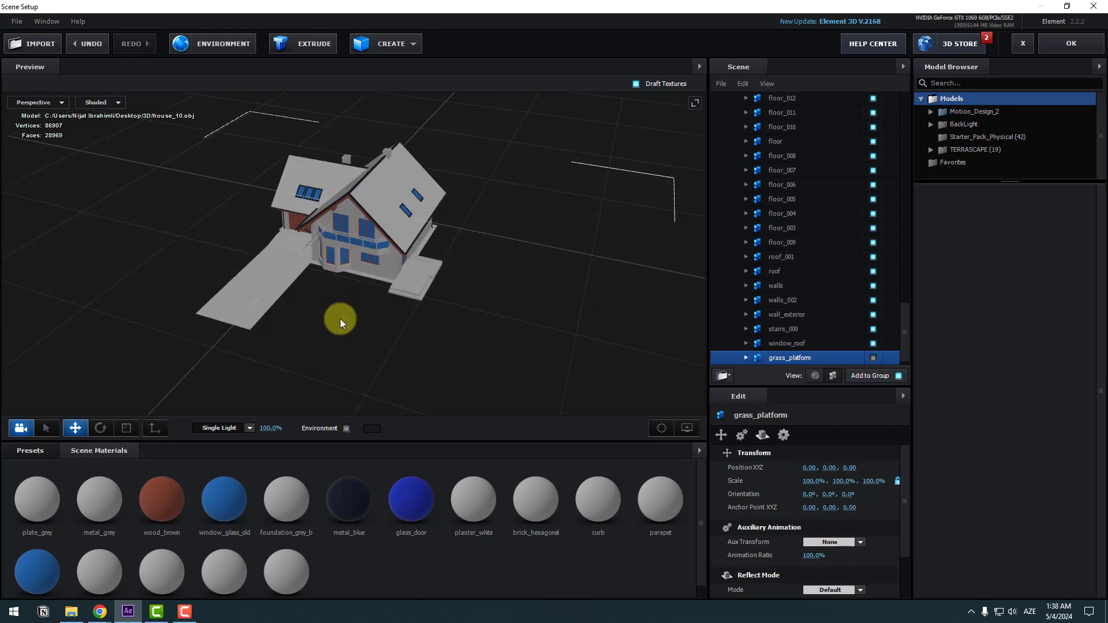
left_click(264, 271)
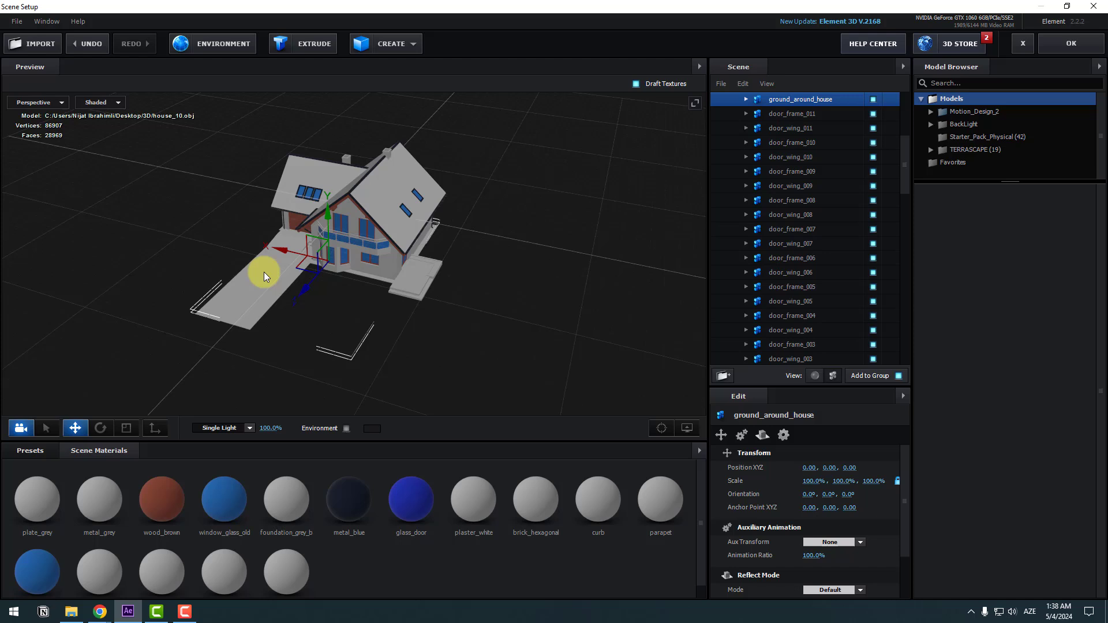
left_click(875, 99)
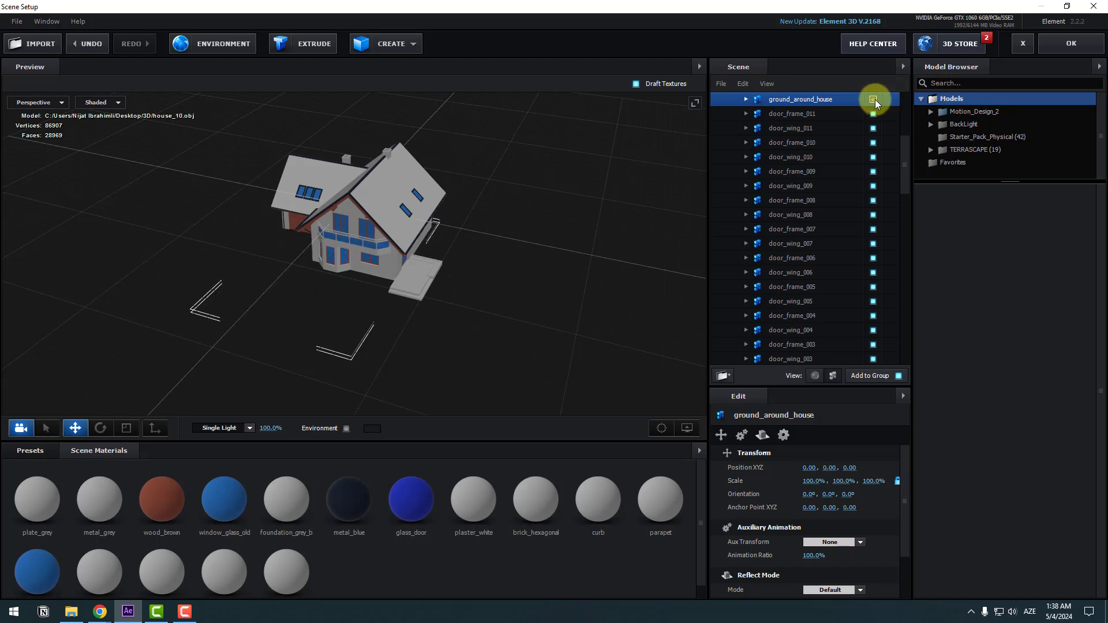
left_click(417, 275)
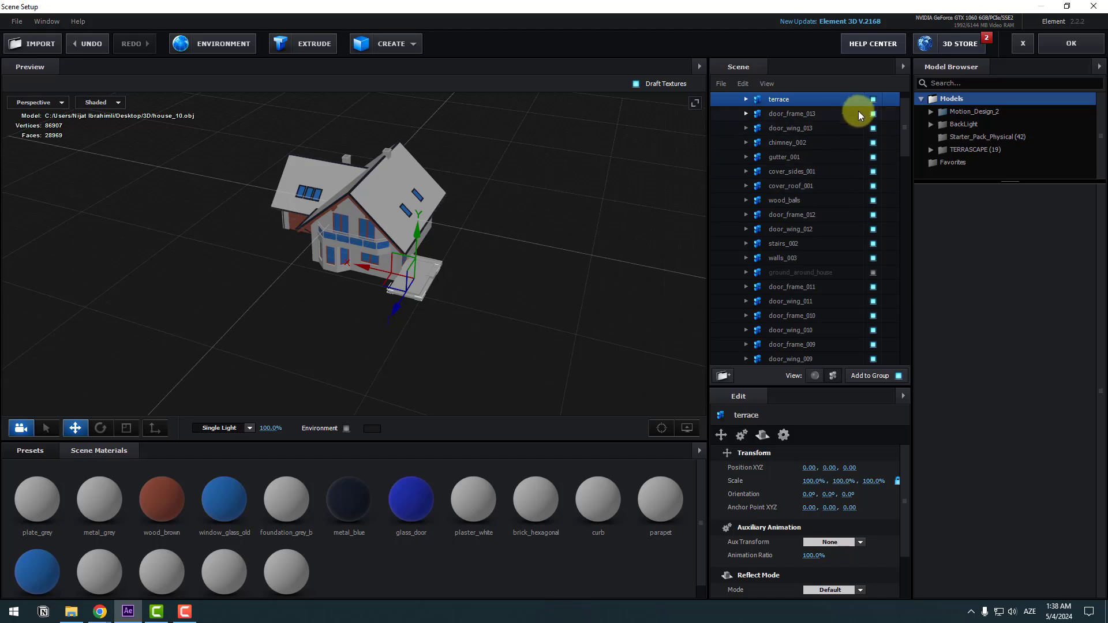
left_click(872, 99)
left_click_drag(323, 319, 416, 341)
left_click(402, 293)
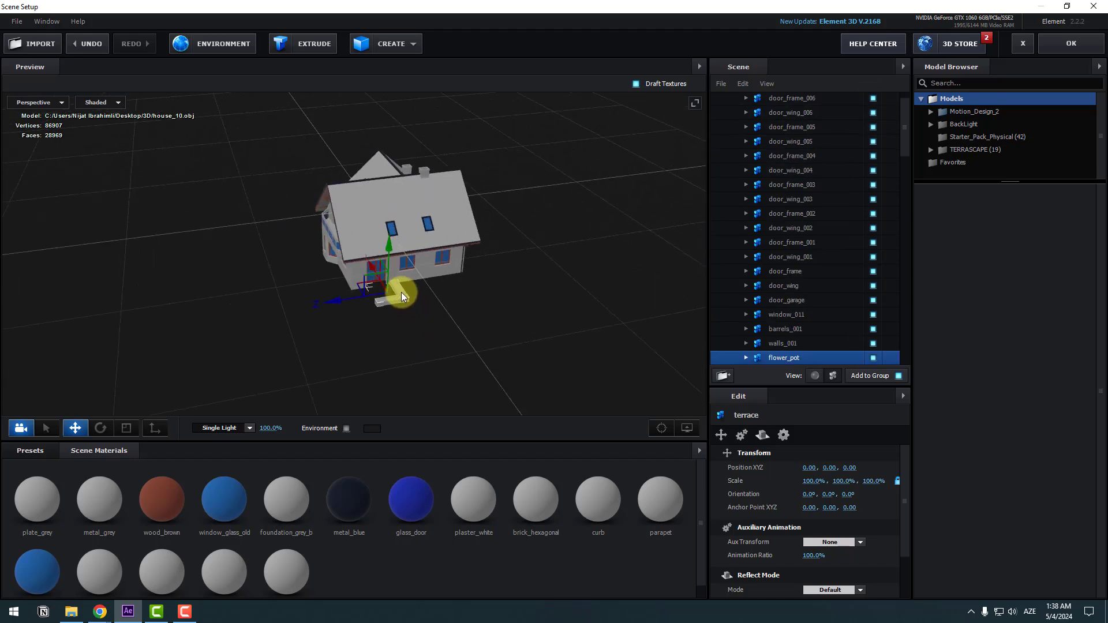
left_click(872, 358)
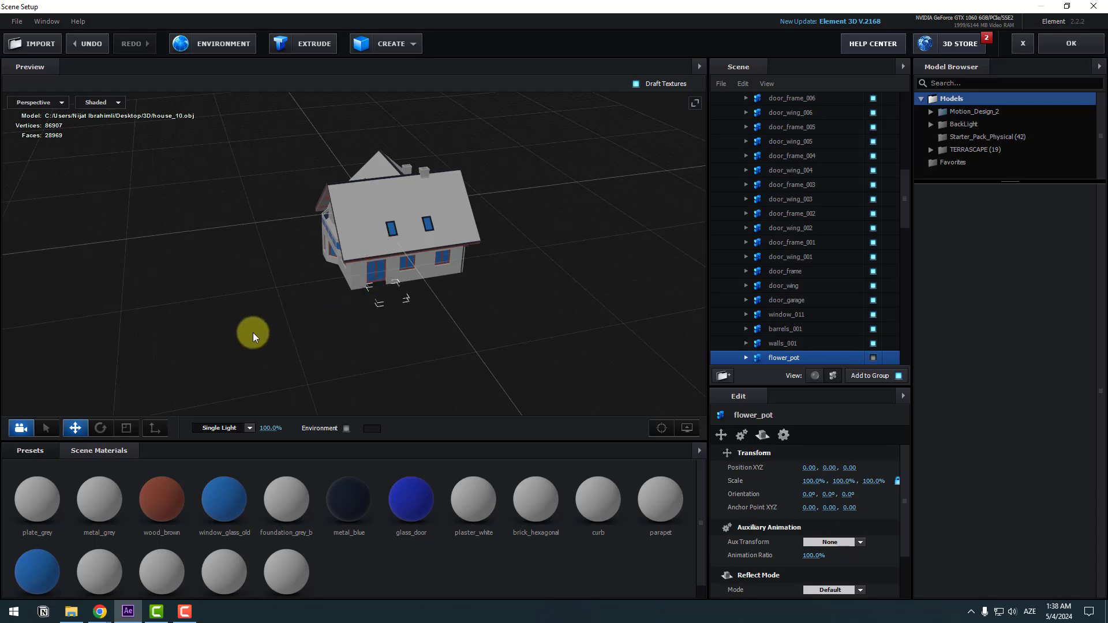
left_click_drag(252, 332, 341, 324)
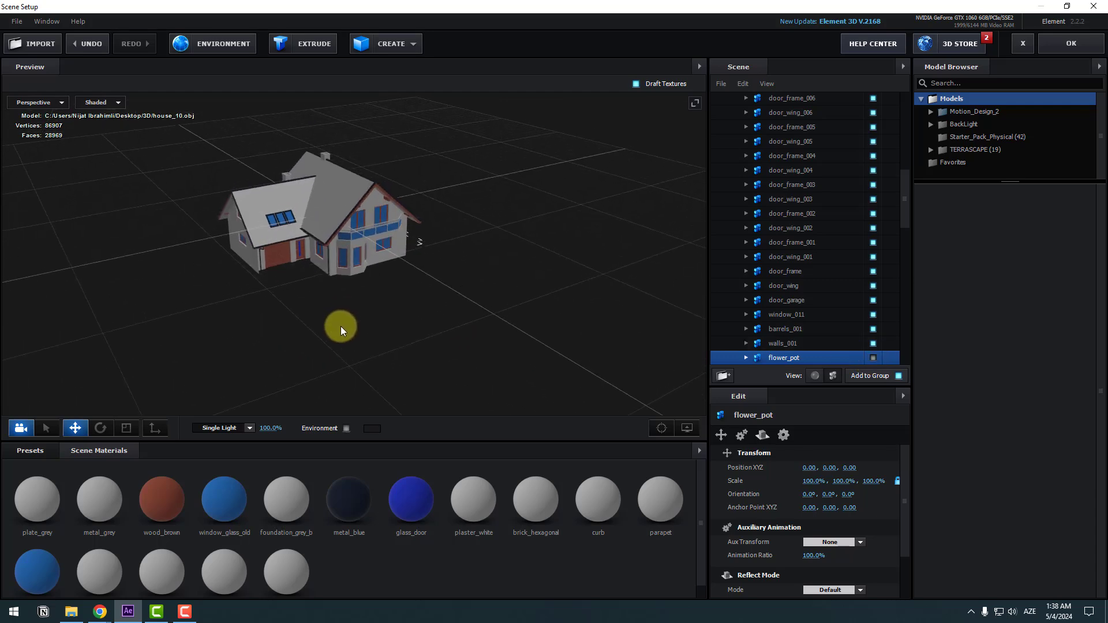
scroll(795, 196, "up", 10)
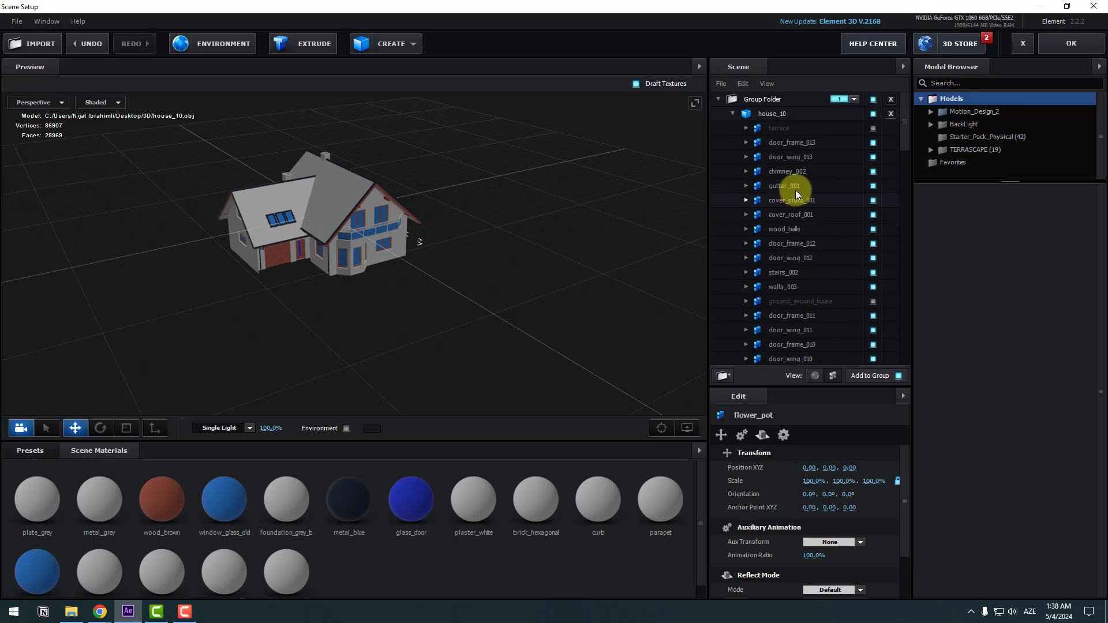
Step: Apply the Physical Black_Outline material preset to the whole house_10 model
left_click(732, 115)
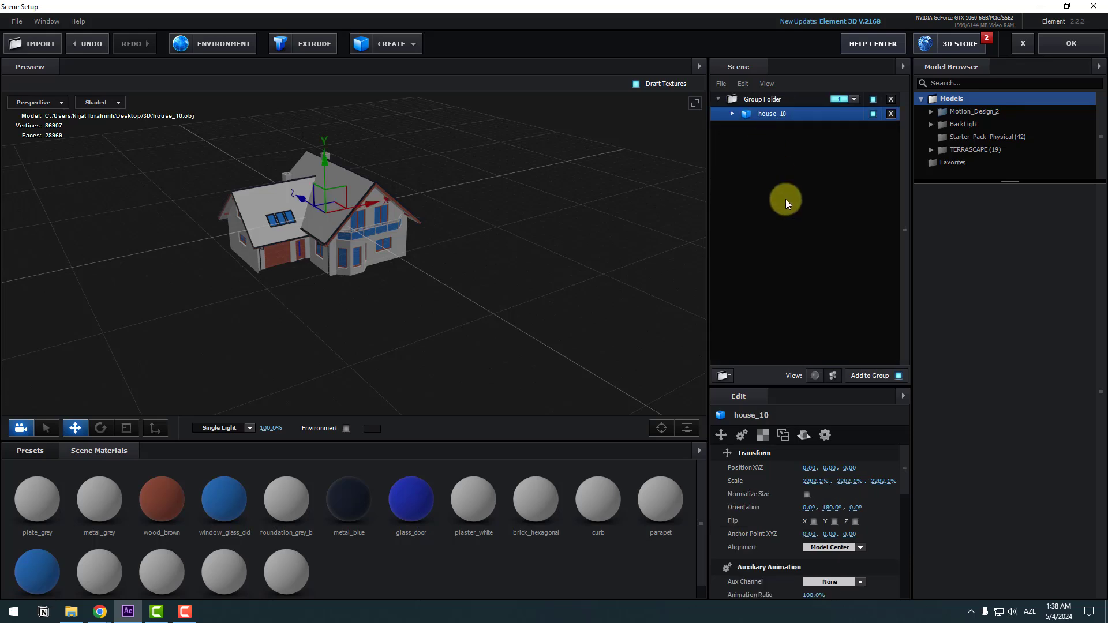
left_click(815, 376)
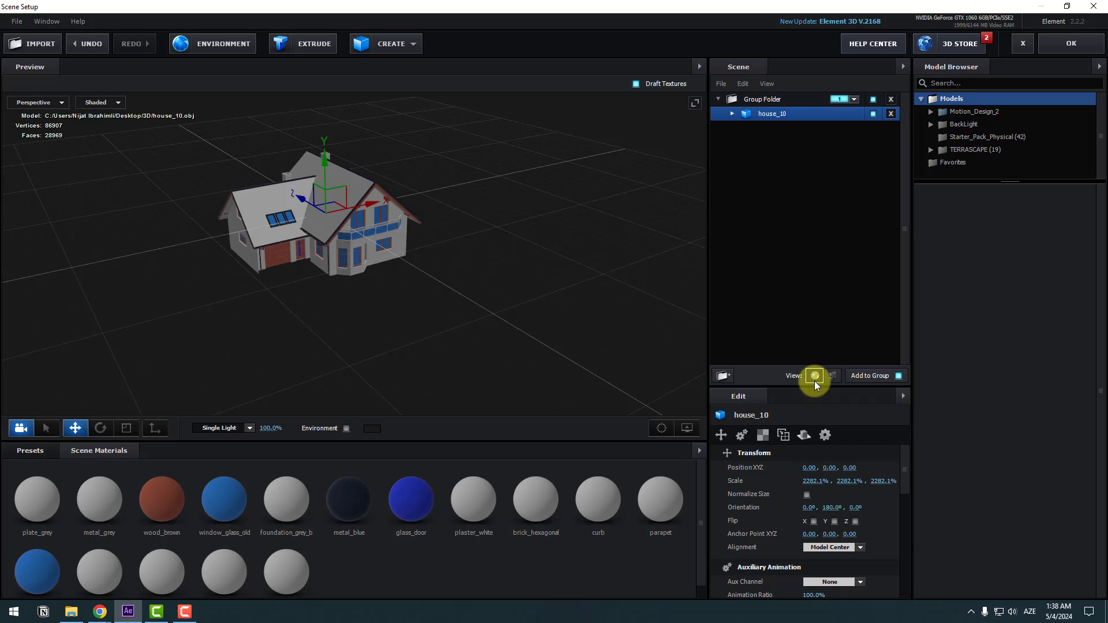
left_click(45, 451)
scroll(78, 490, "down", 3)
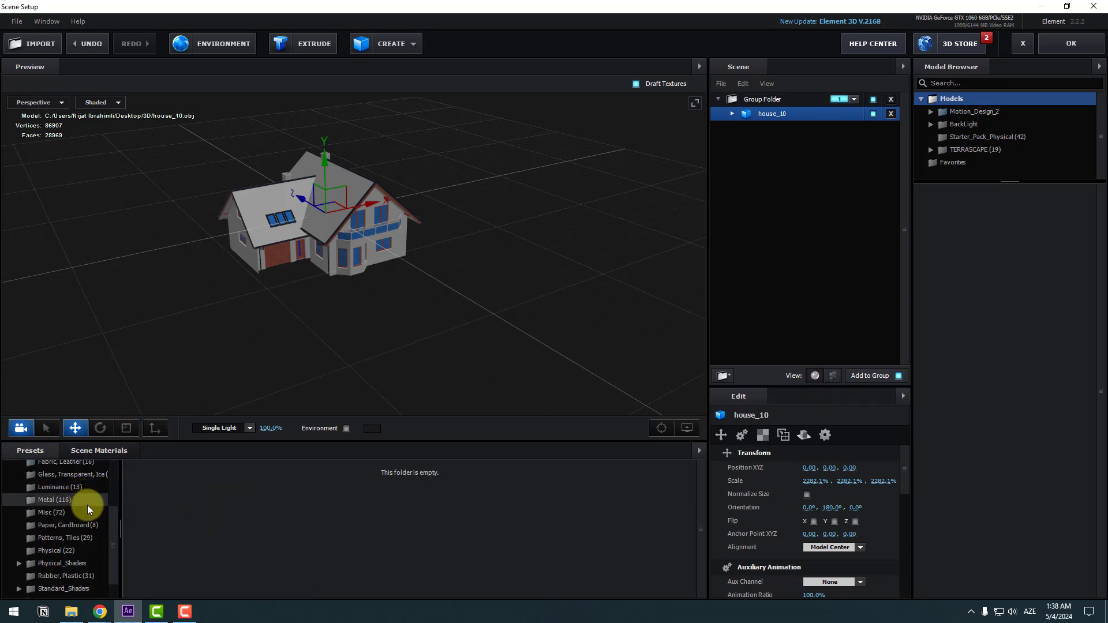
left_click(92, 551)
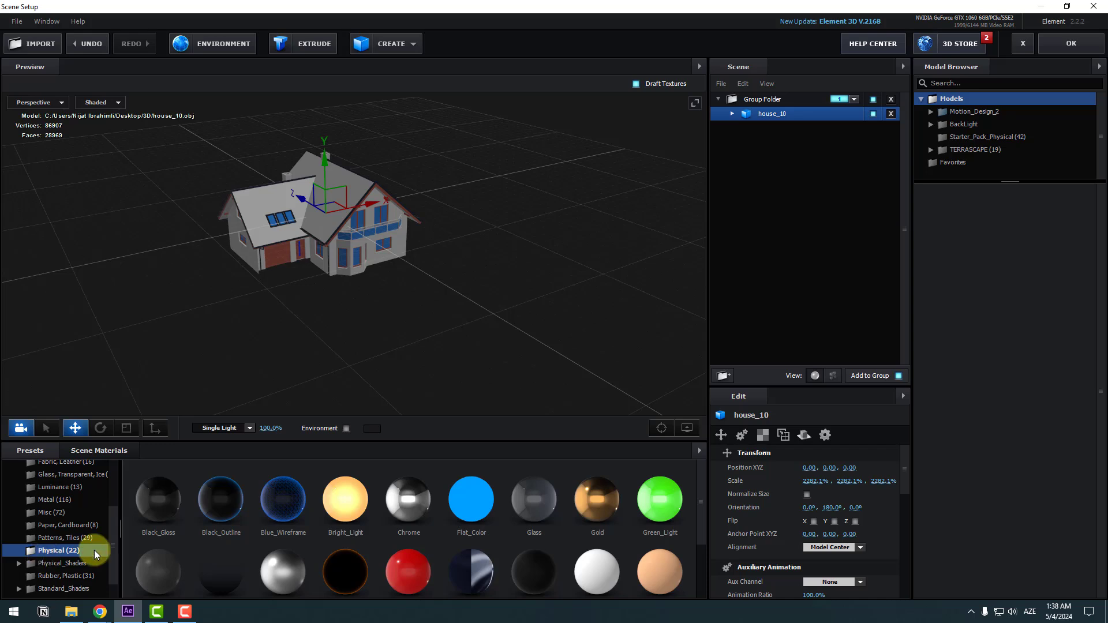
left_click_drag(254, 398, 260, 414)
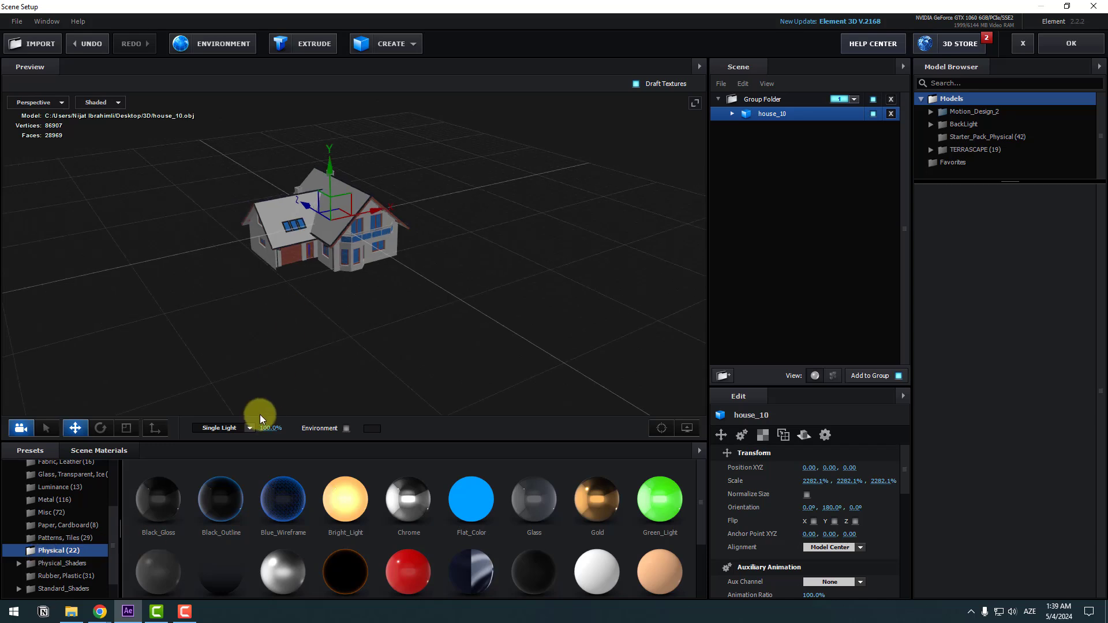
scroll(344, 255, "up", 5)
left_click(221, 490)
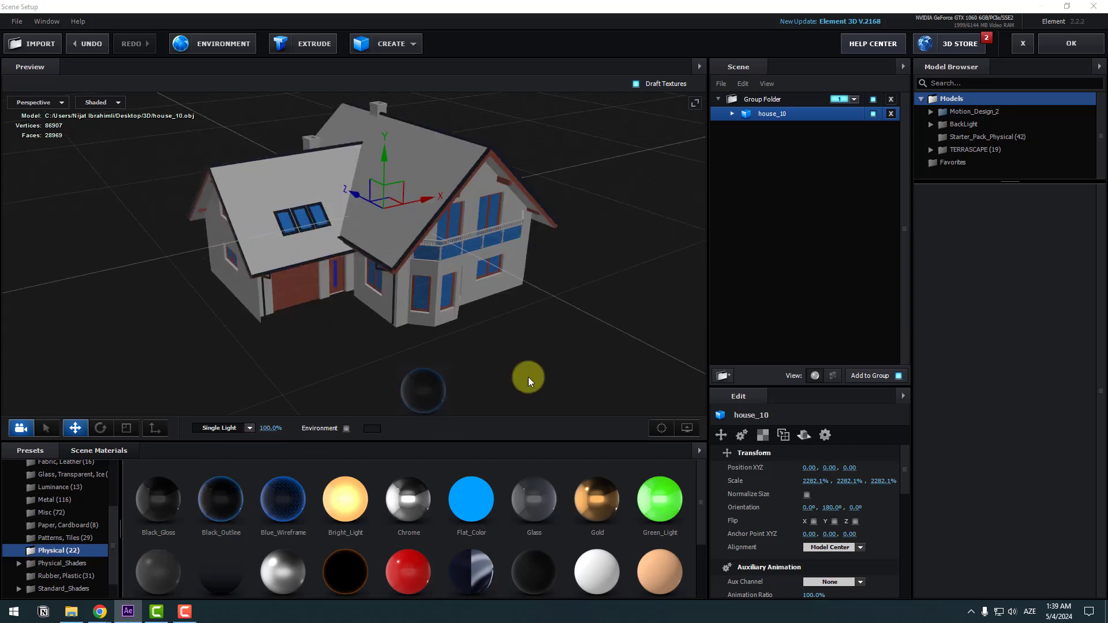
left_click_drag(528, 376, 780, 116)
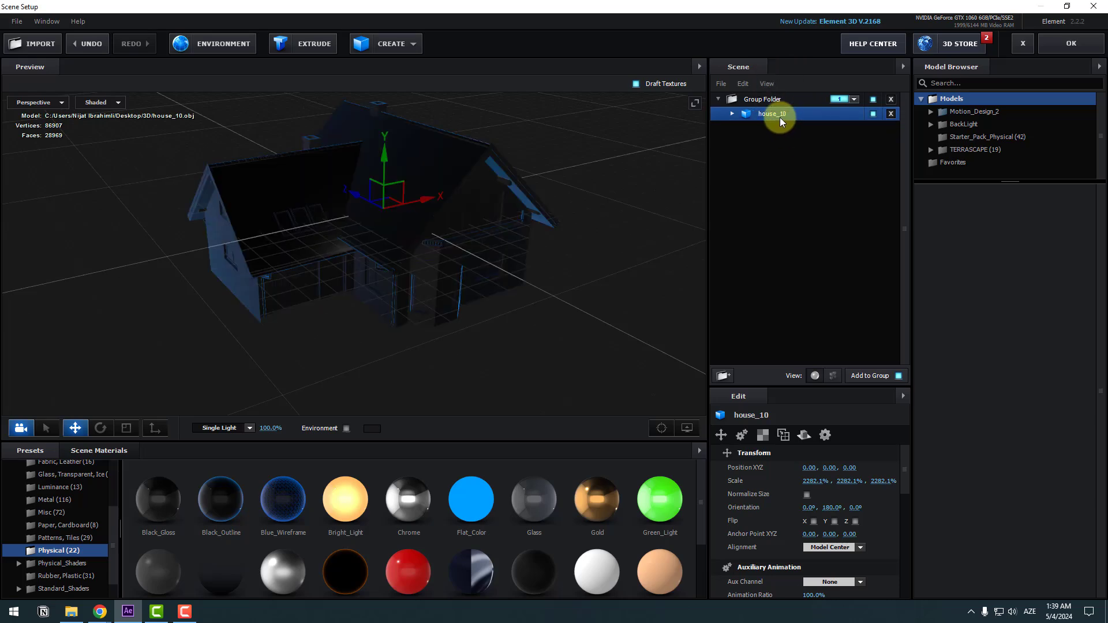
Step: Raise house_10 along the Y axis to position 0.98
left_click_drag(311, 282, 383, 274)
scroll(414, 248, "down", 5)
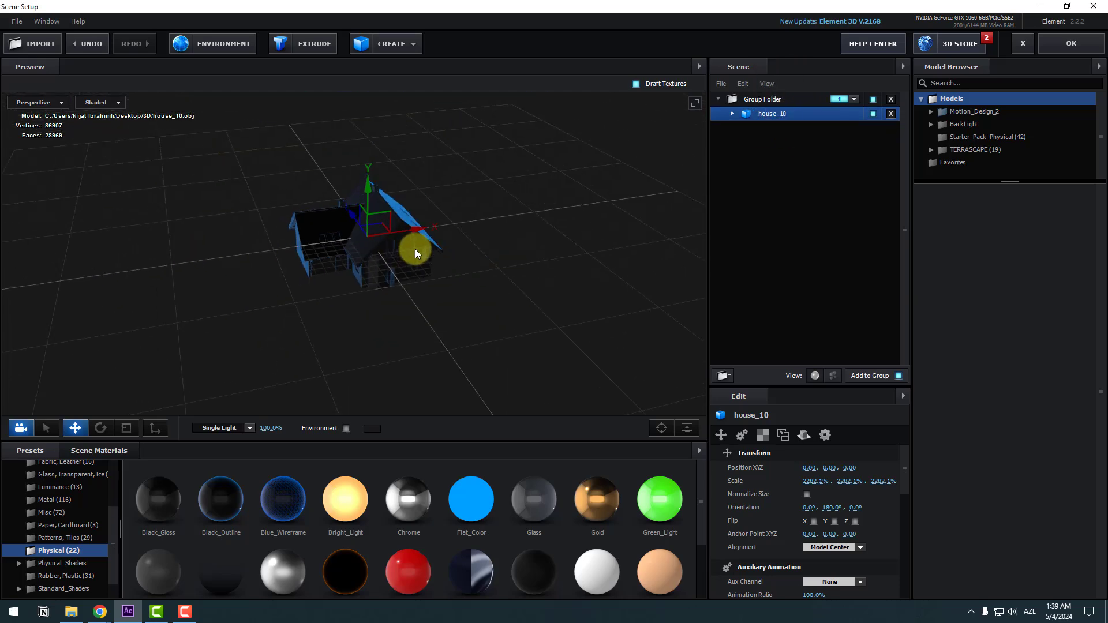
left_click_drag(366, 199, 376, 116)
scroll(305, 271, "up", 4)
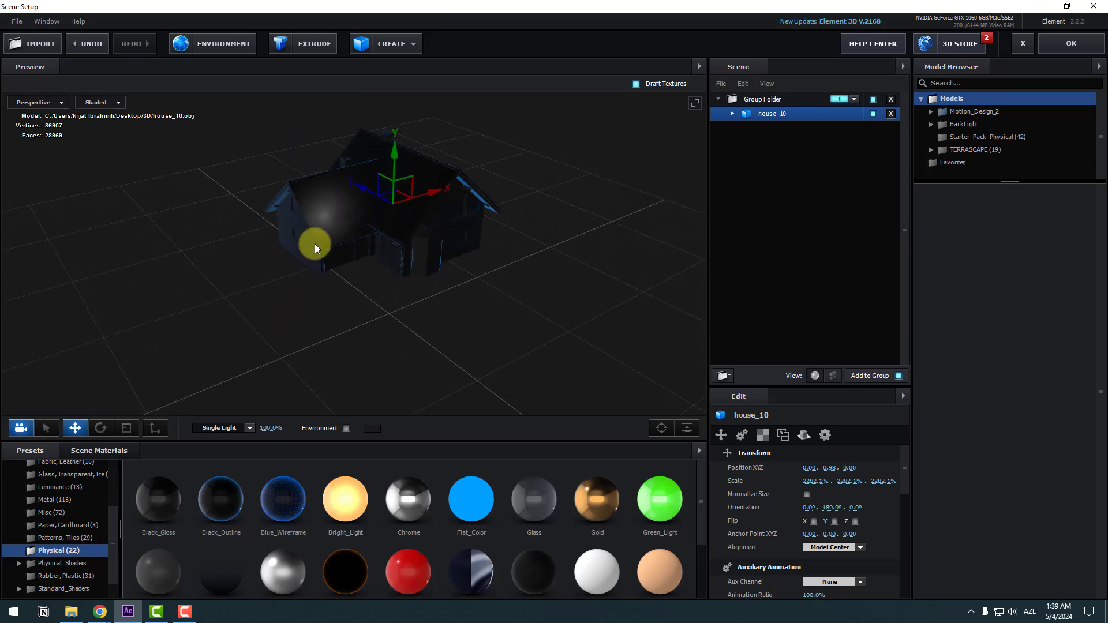
Step: Add a cylinder, set its height to 1.75 and centre it under the house in Top view
left_click(393, 43)
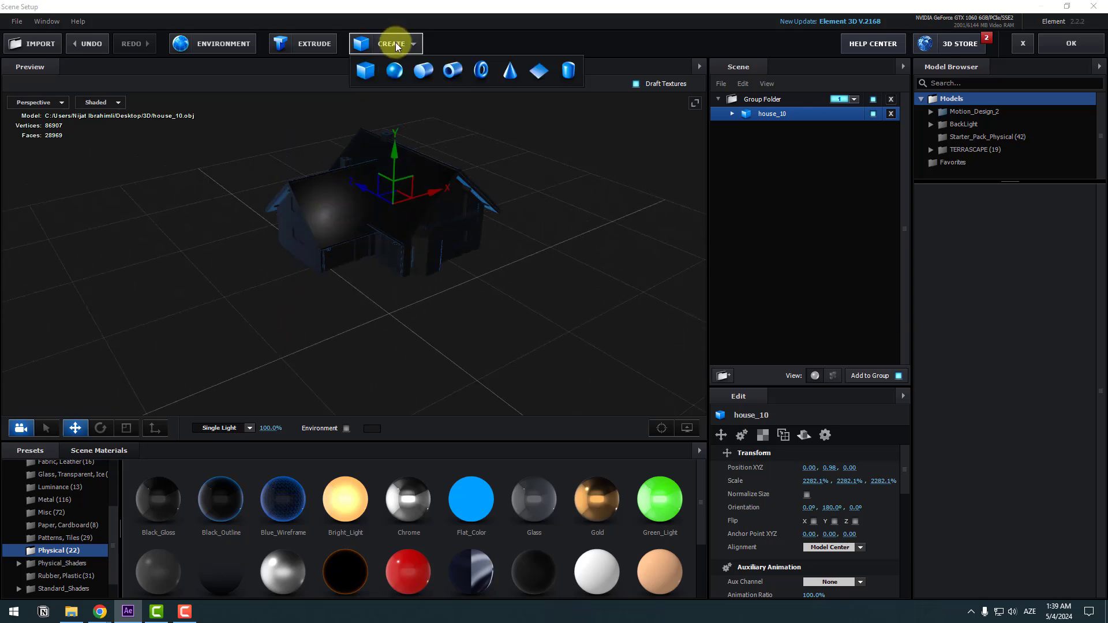
left_click(421, 70)
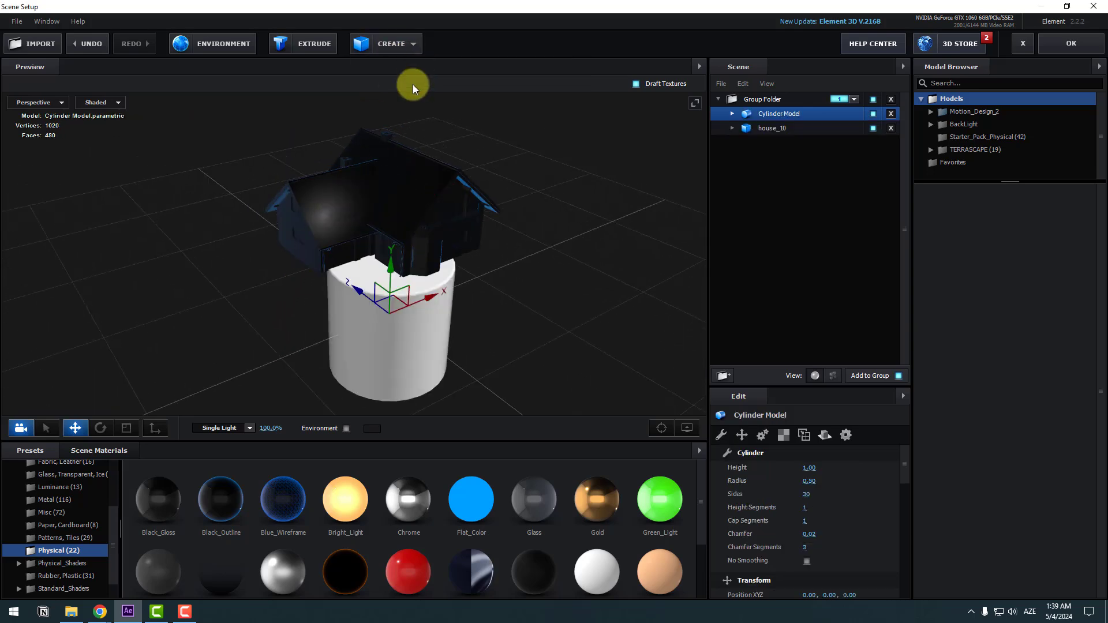
scroll(368, 266, "down", 1)
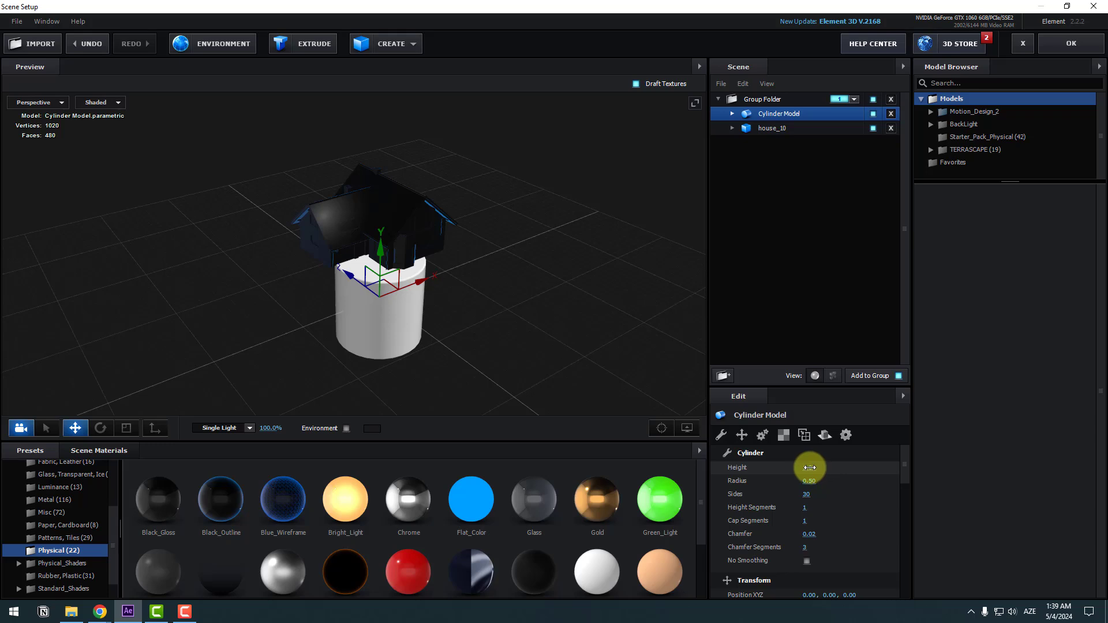
mouse_move(811, 468)
left_mouse_down()
mouse_move(851, 455)
mouse_move(812, 482)
mouse_move(836, 475)
mouse_move(817, 468)
left_mouse_up()
left_click_drag(331, 352, 396, 230)
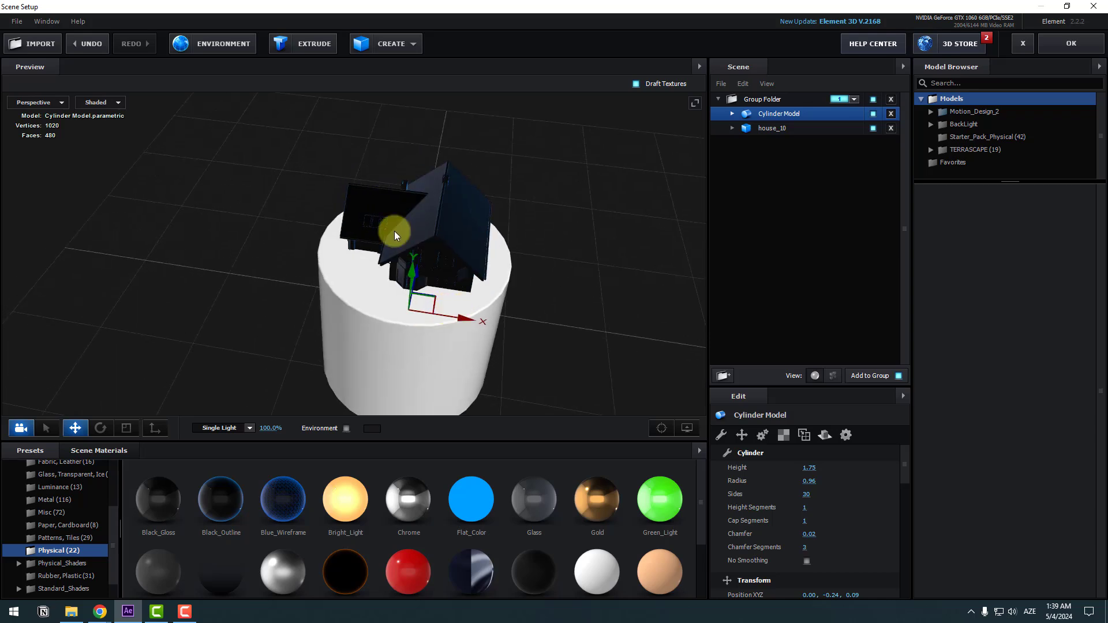
left_click(57, 104)
left_click(44, 115)
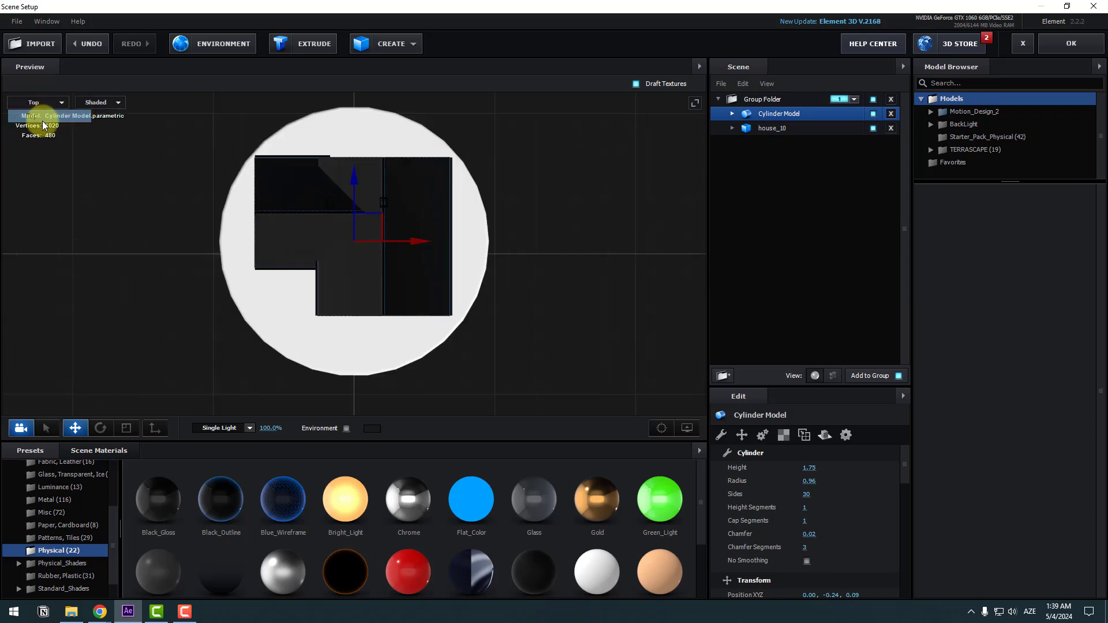
left_click_drag(376, 218, 373, 220)
scroll(269, 258, "up", 3)
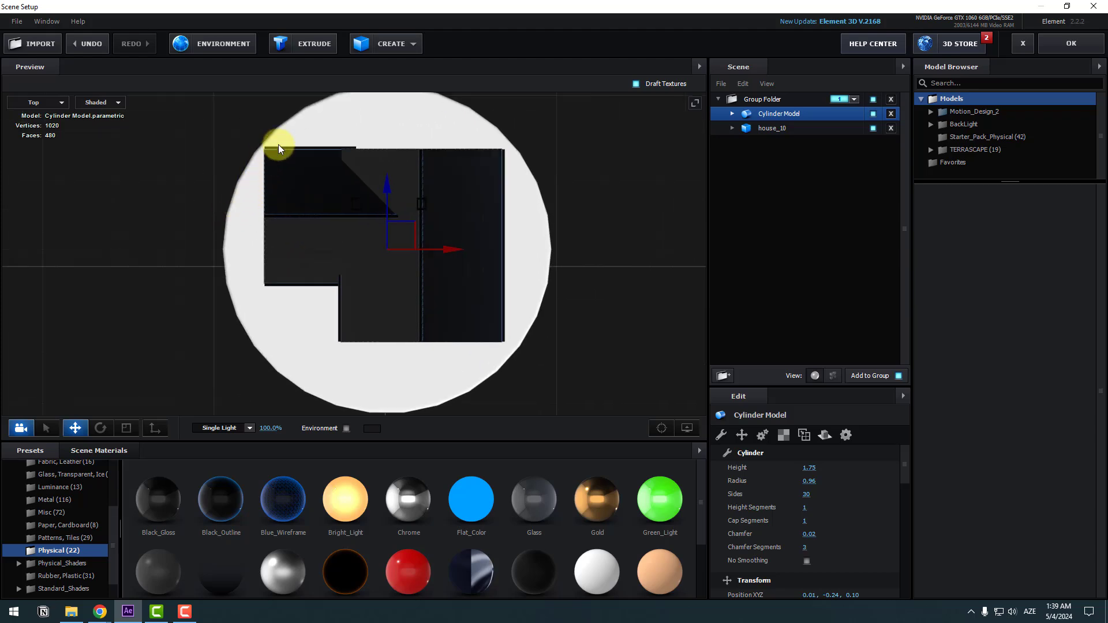
Step: Give the cylinder 155 sides, 8 height segments and 9 cap segments, viewed in wireframe
left_click(805, 496)
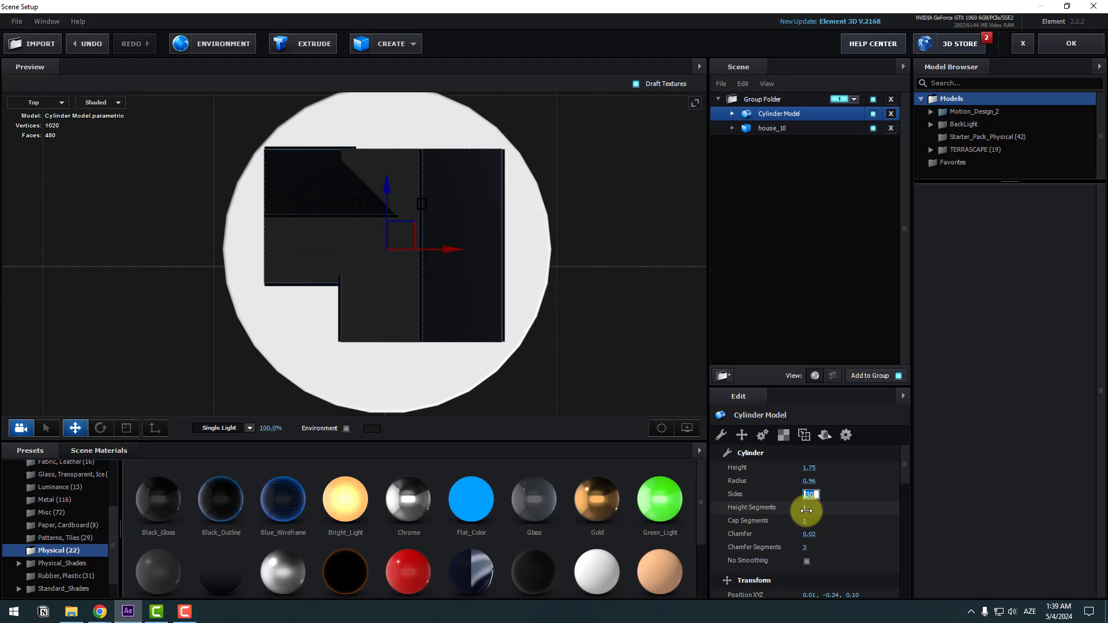
type("15")
key("Return")
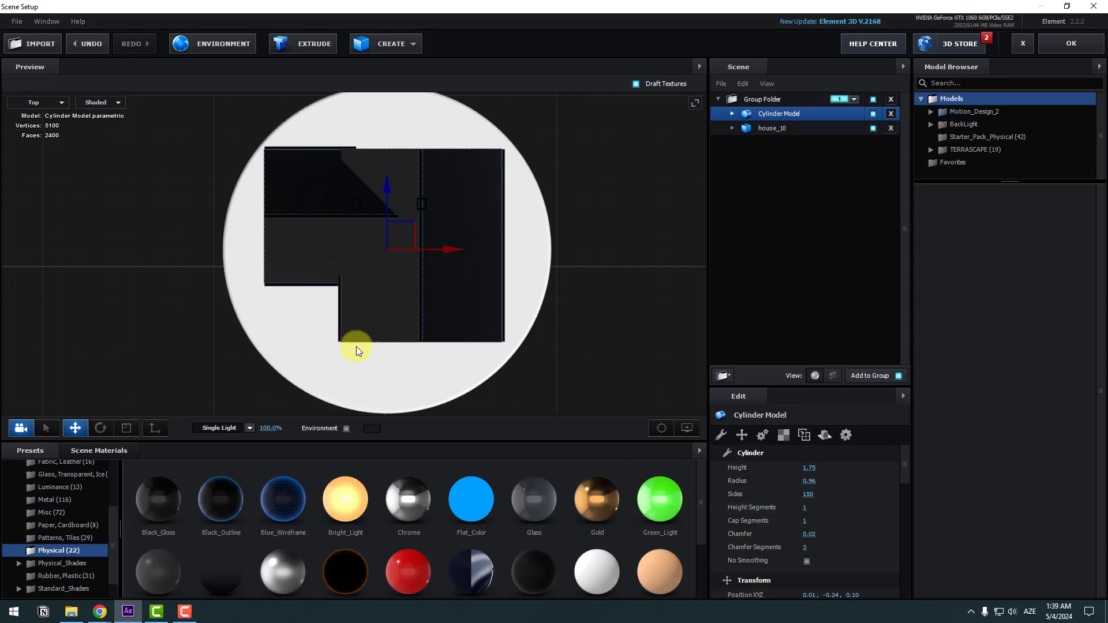
left_click(34, 106)
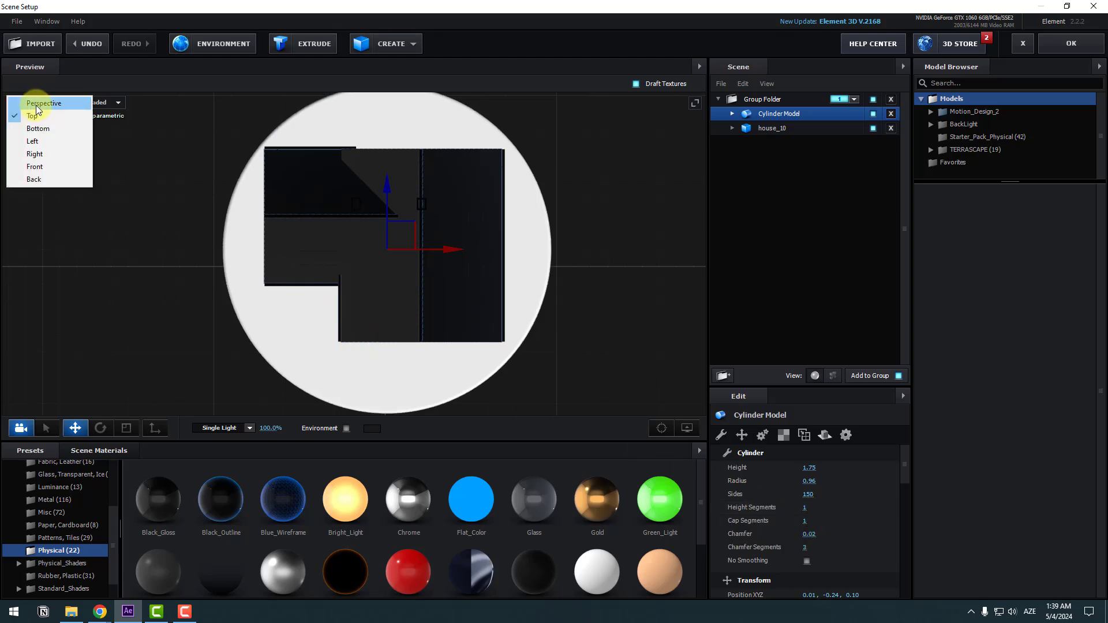
left_click(40, 107)
left_click(104, 102)
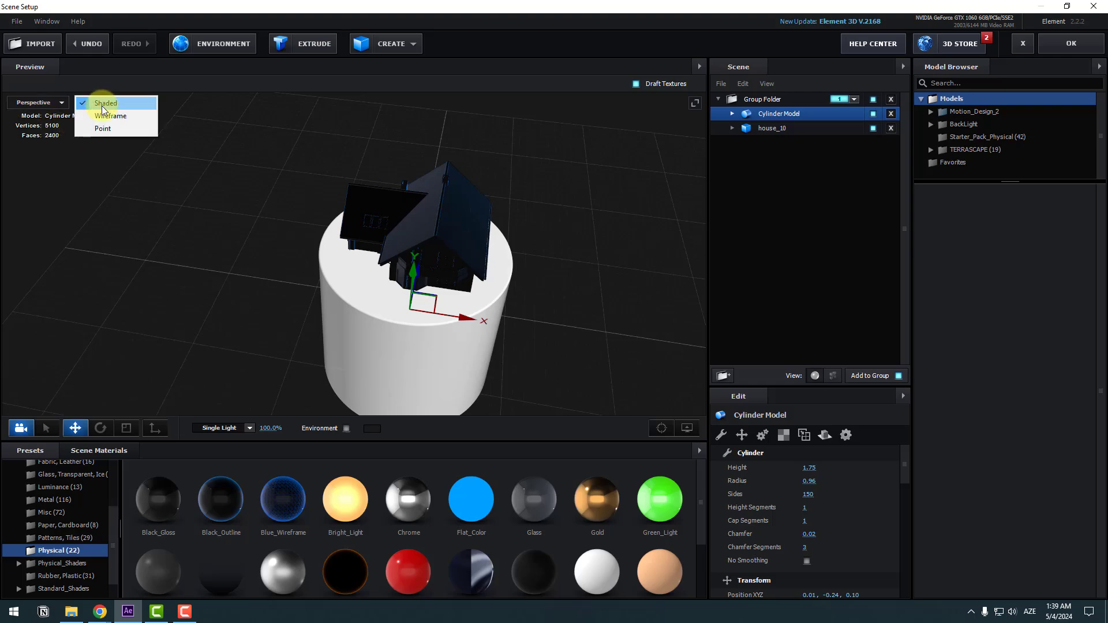
left_click(110, 116)
left_click_drag(314, 323, 398, 190)
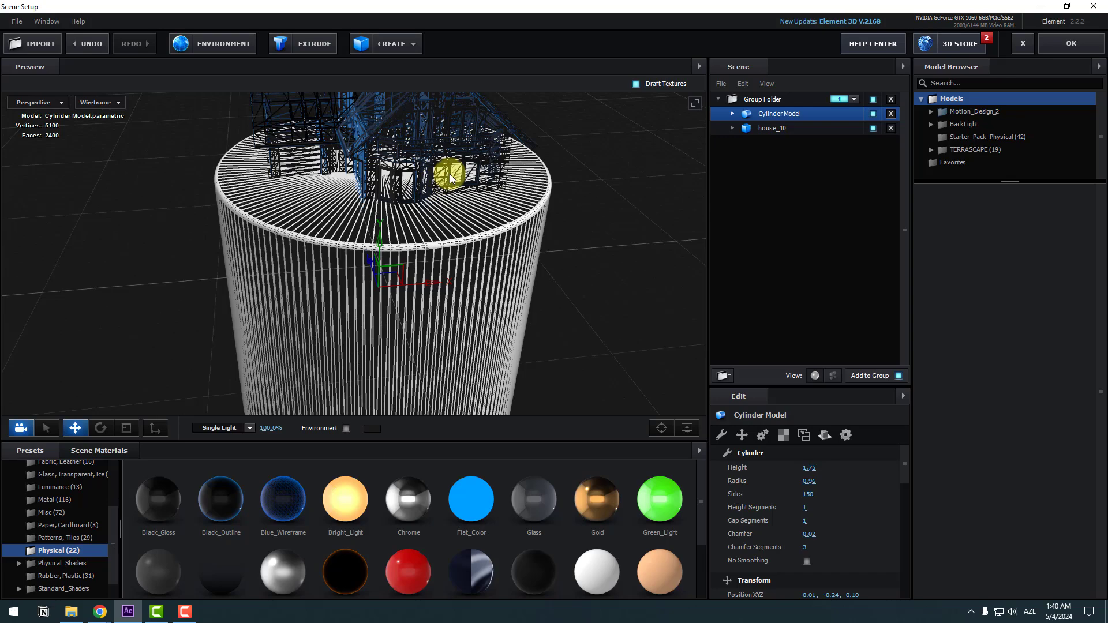
mouse_move(808, 495)
left_mouse_down()
mouse_move(823, 494)
mouse_move(809, 495)
left_mouse_up()
left_click_drag(525, 347, 574, 340)
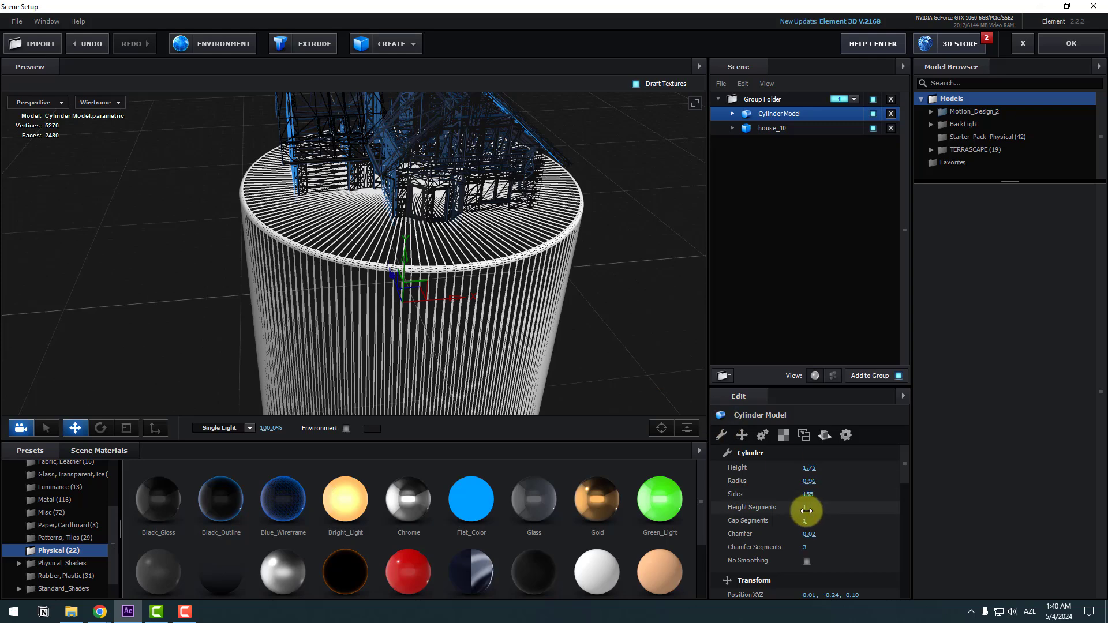
mouse_move(805, 507)
left_mouse_down()
mouse_move(826, 510)
mouse_move(808, 521)
mouse_move(830, 520)
left_mouse_up()
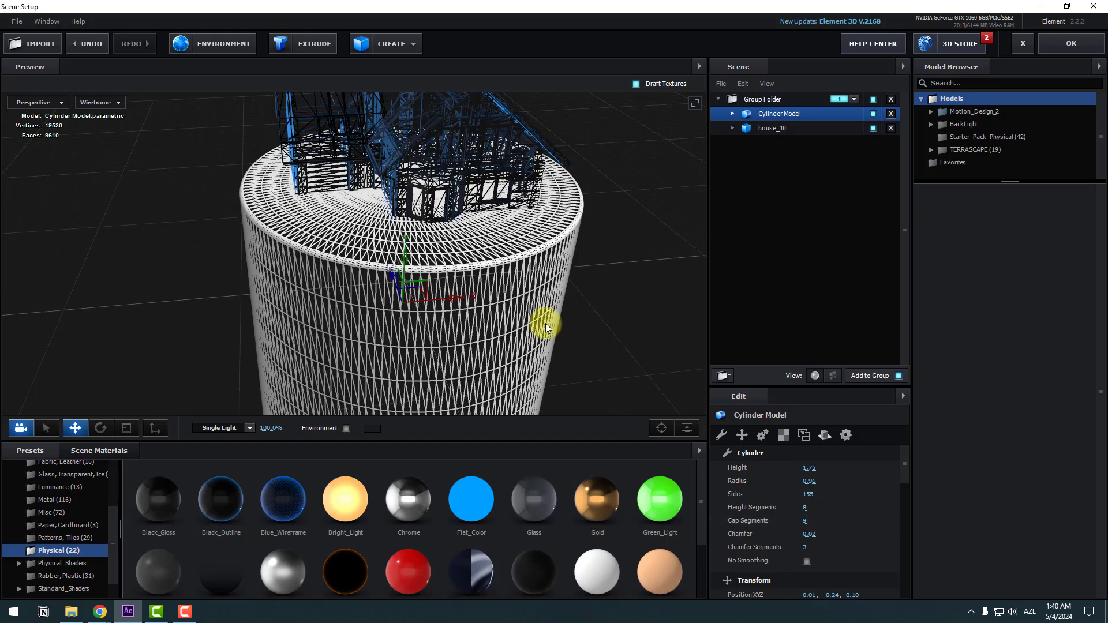
left_click(89, 103)
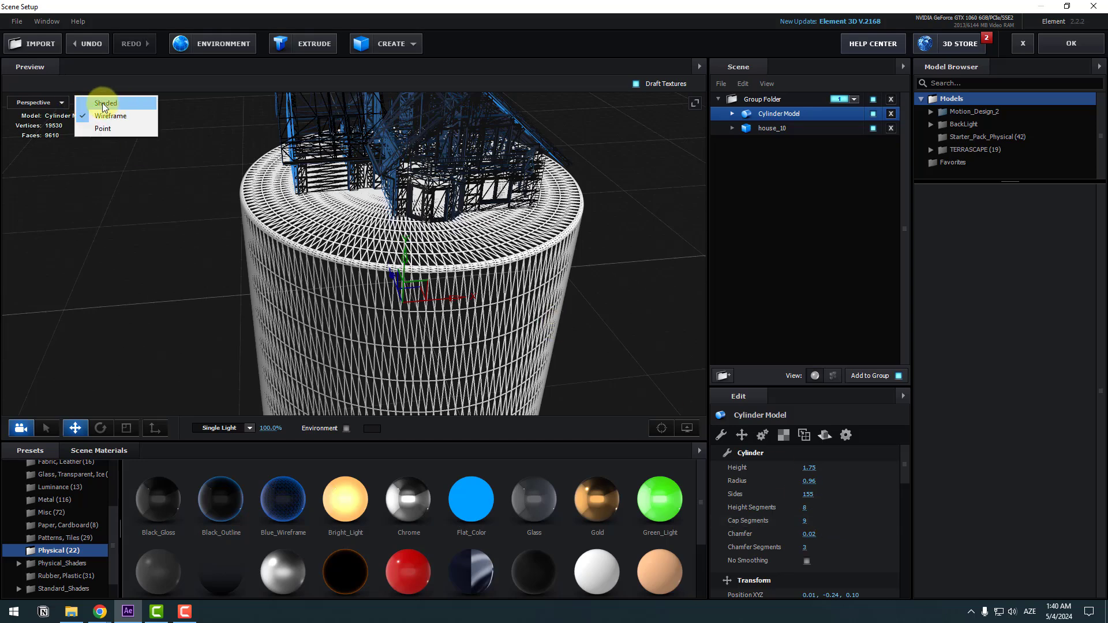
Step: Return to shaded display and apply the Black_Gloss material to the cylinder
left_click(105, 104)
mouse_move(473, 302)
left_mouse_down()
mouse_move(417, 317)
mouse_move(341, 314)
left_mouse_up()
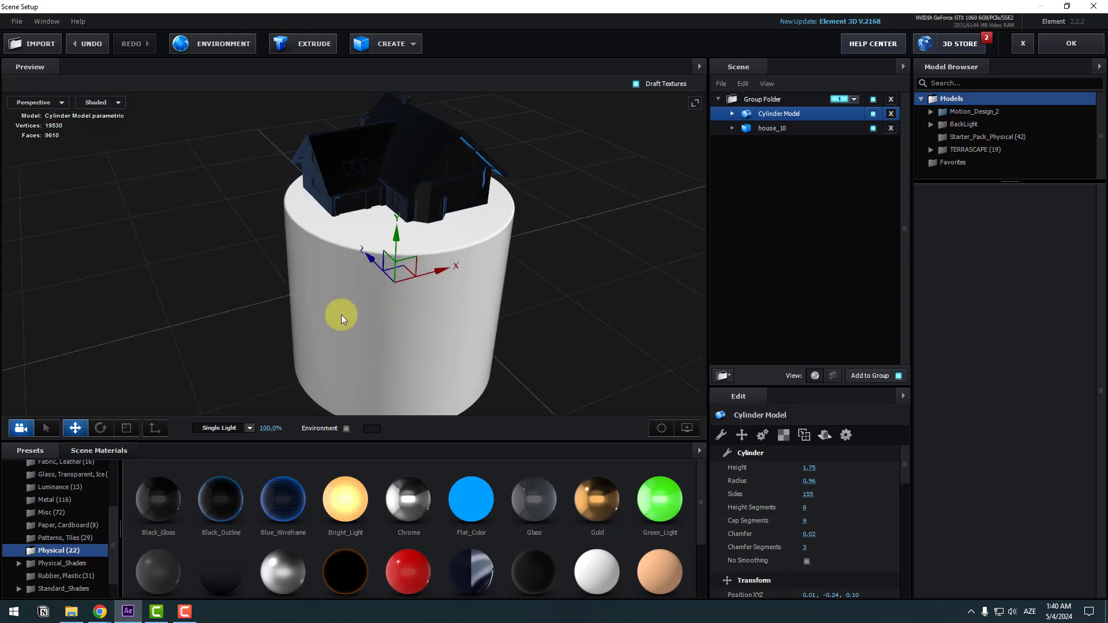
left_click(89, 456)
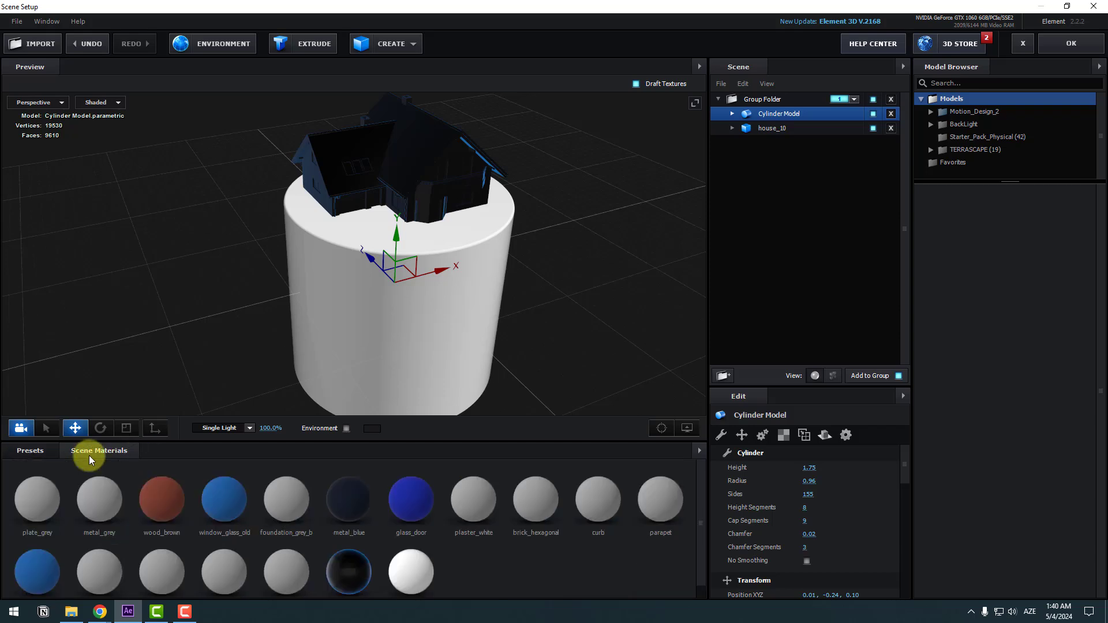
scroll(390, 553, "down", 1)
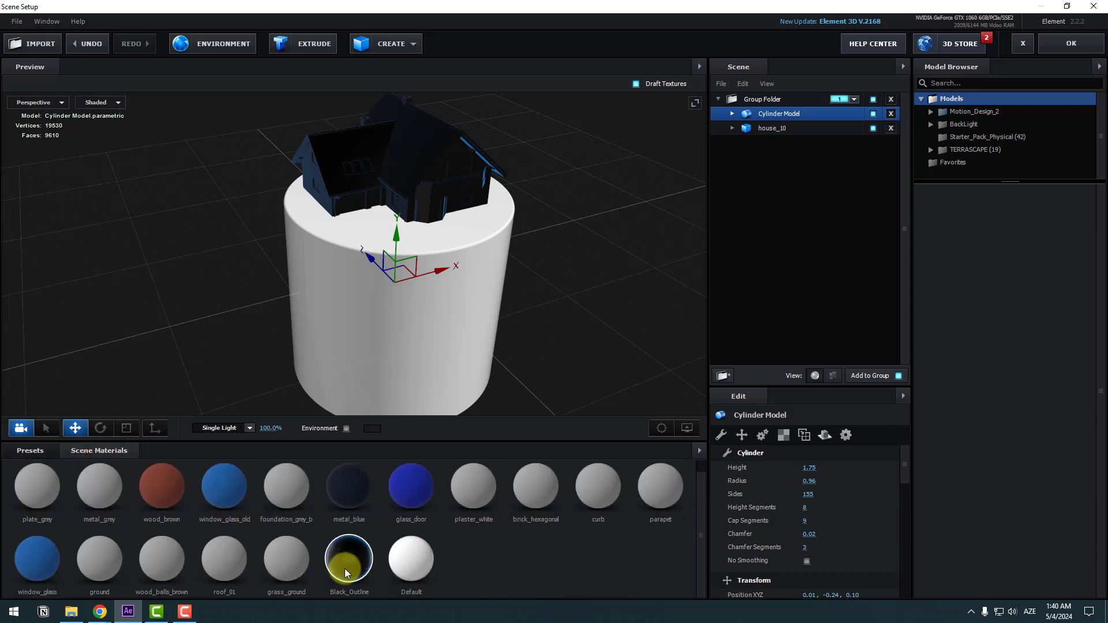
left_click_drag(370, 495, 323, 303)
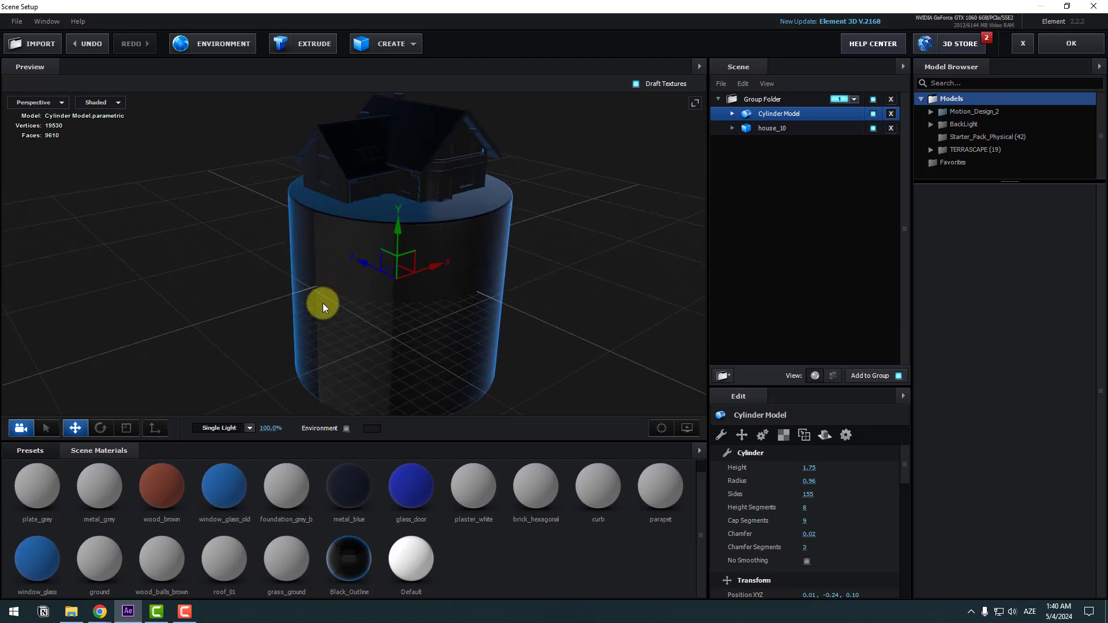
left_click(42, 452)
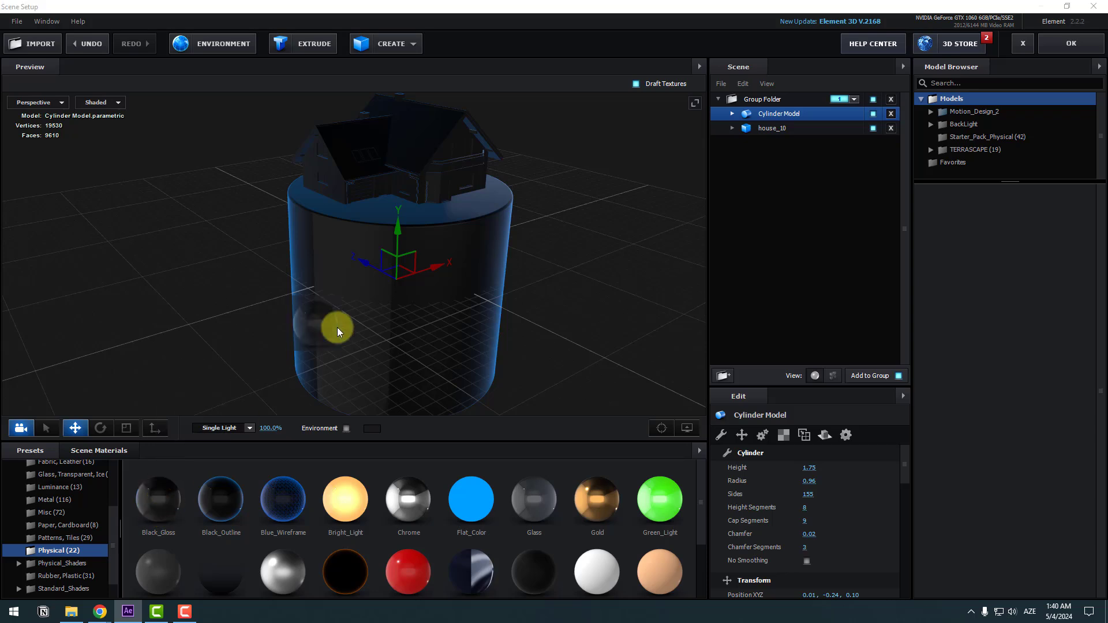
left_click_drag(357, 255, 356, 255)
left_click_drag(477, 285, 635, 219)
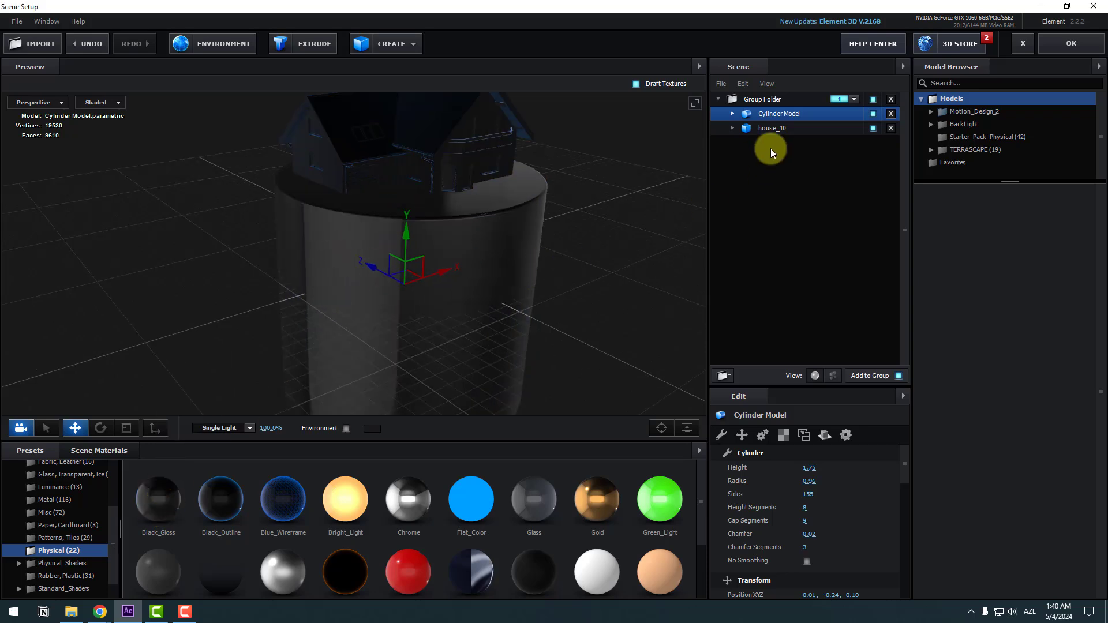
Step: Lower the cylinder's Black_Gloss glossiness to 54%
left_click(731, 114)
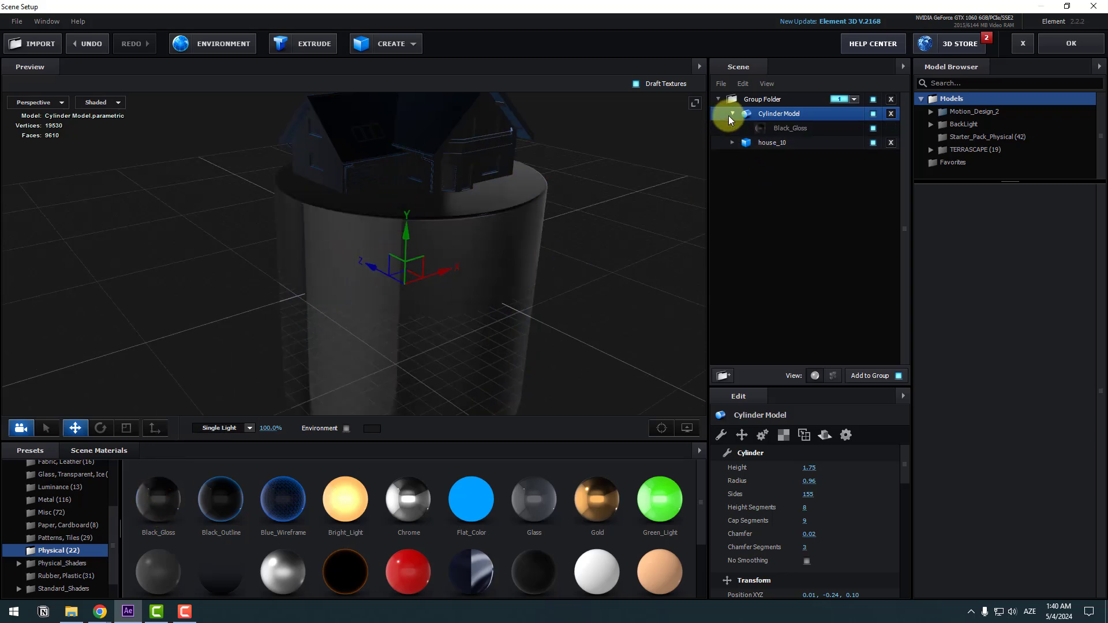
left_click(790, 129)
scroll(784, 549, "down", 3)
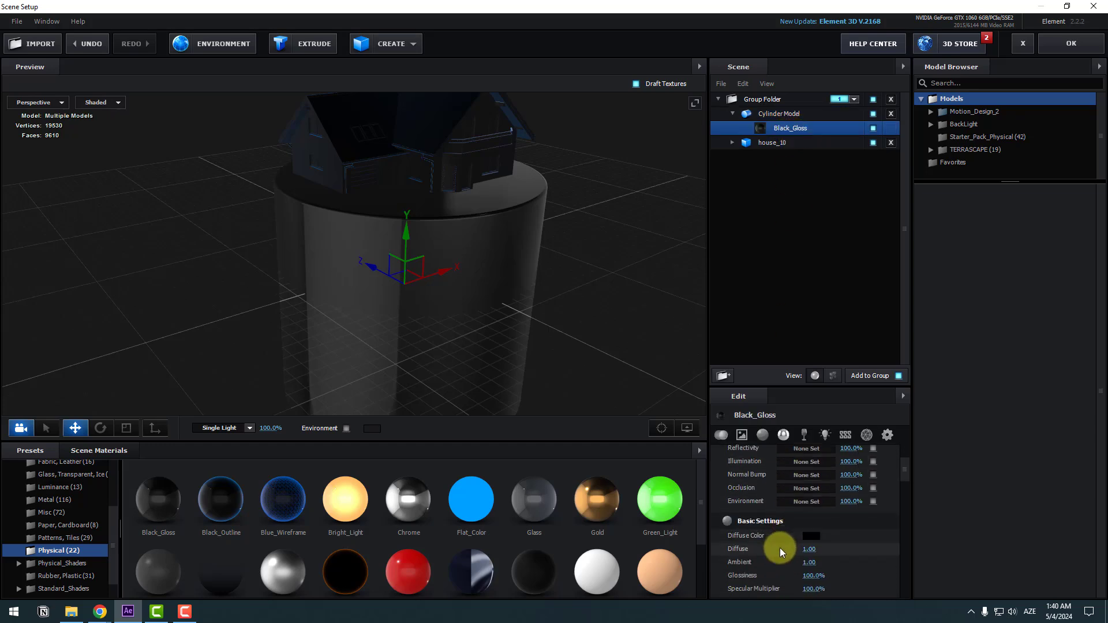
scroll(780, 548, "down", 1)
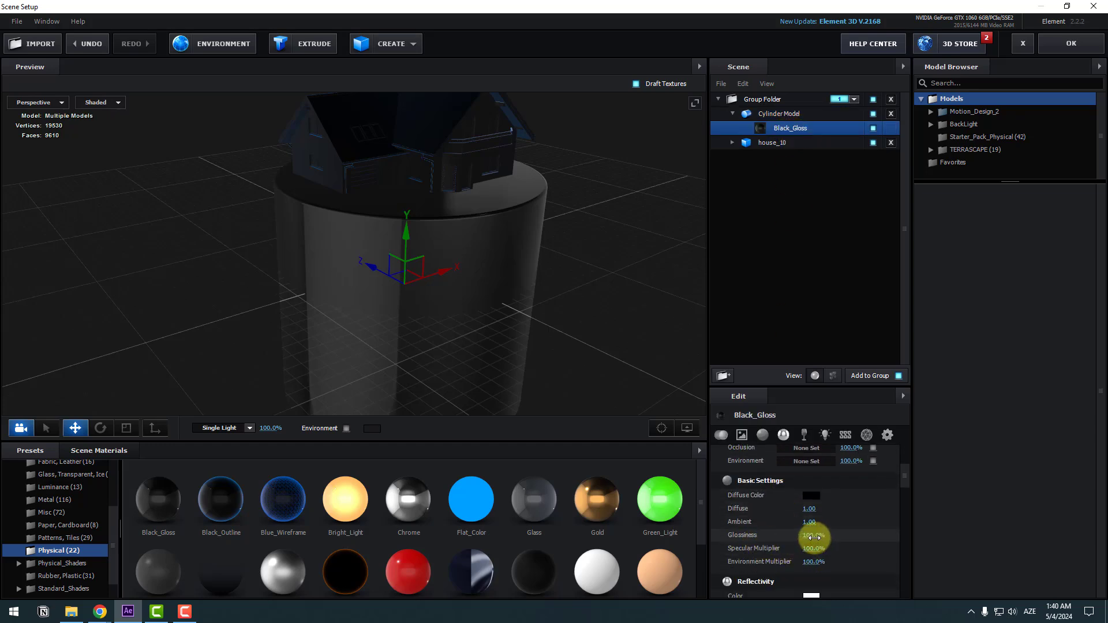
left_click_drag(800, 536, 779, 536)
left_click_drag(524, 309, 597, 421)
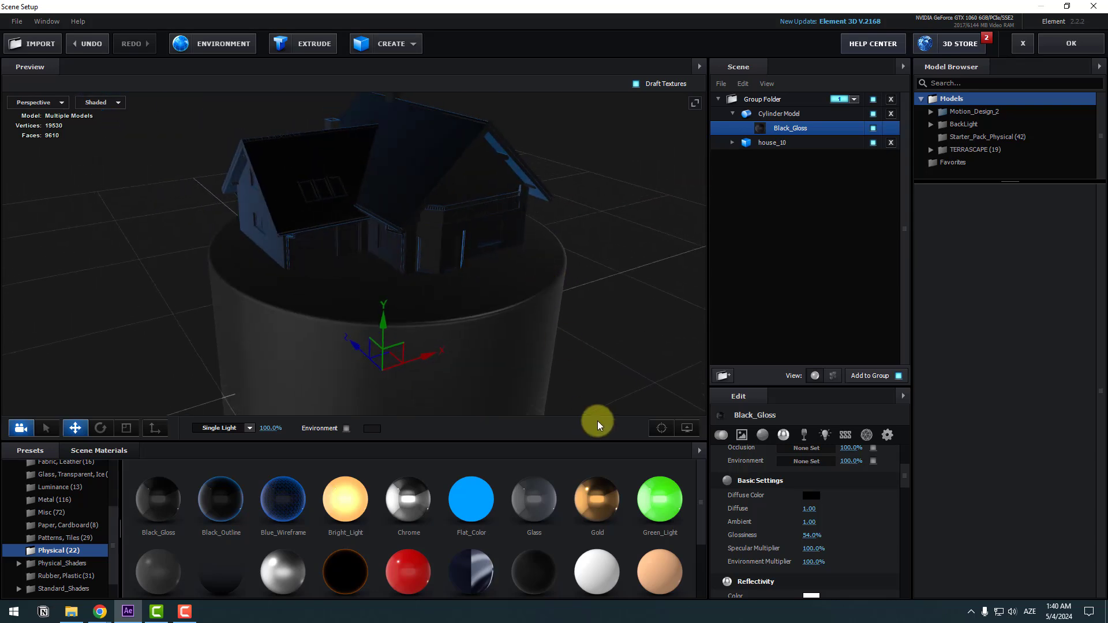
Step: Toggle ambient occlusion in the preview's view options
left_click(687, 430)
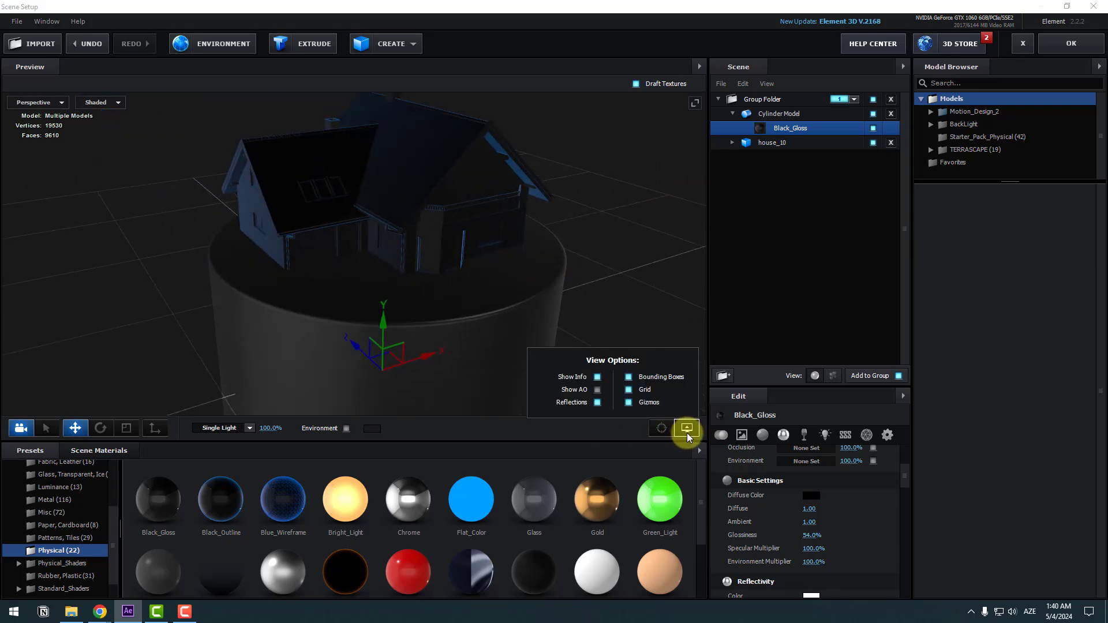
left_click(598, 390)
left_click_drag(535, 355, 431, 322)
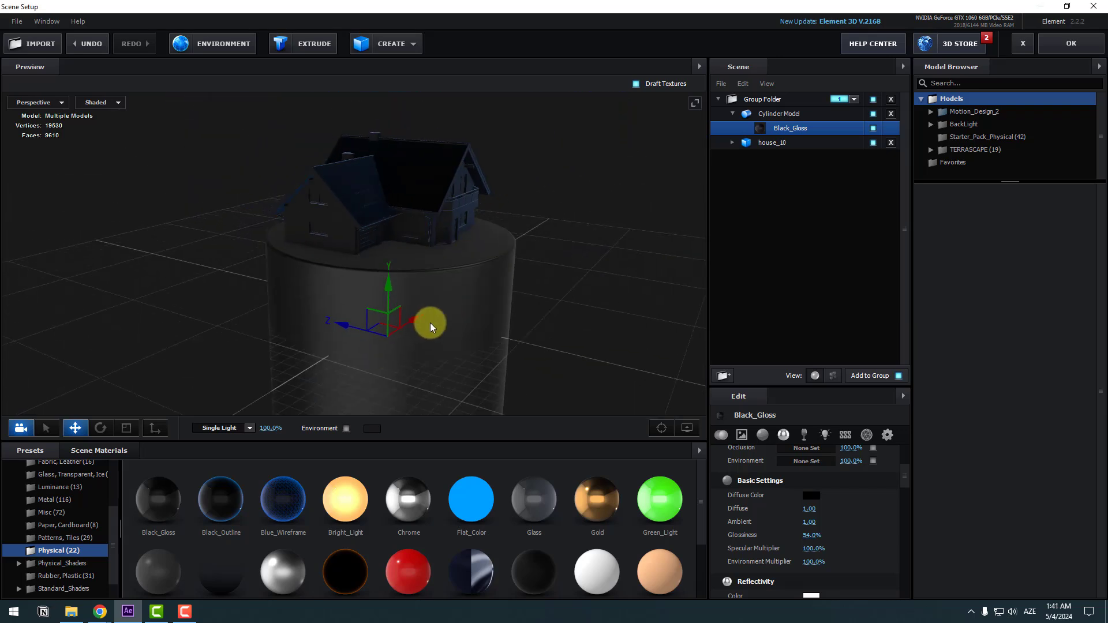
scroll(58, 473, "up", 3)
Step: Apply the BackLight_2K_31 environment map, briefly showing it in the preview
left_click(58, 475)
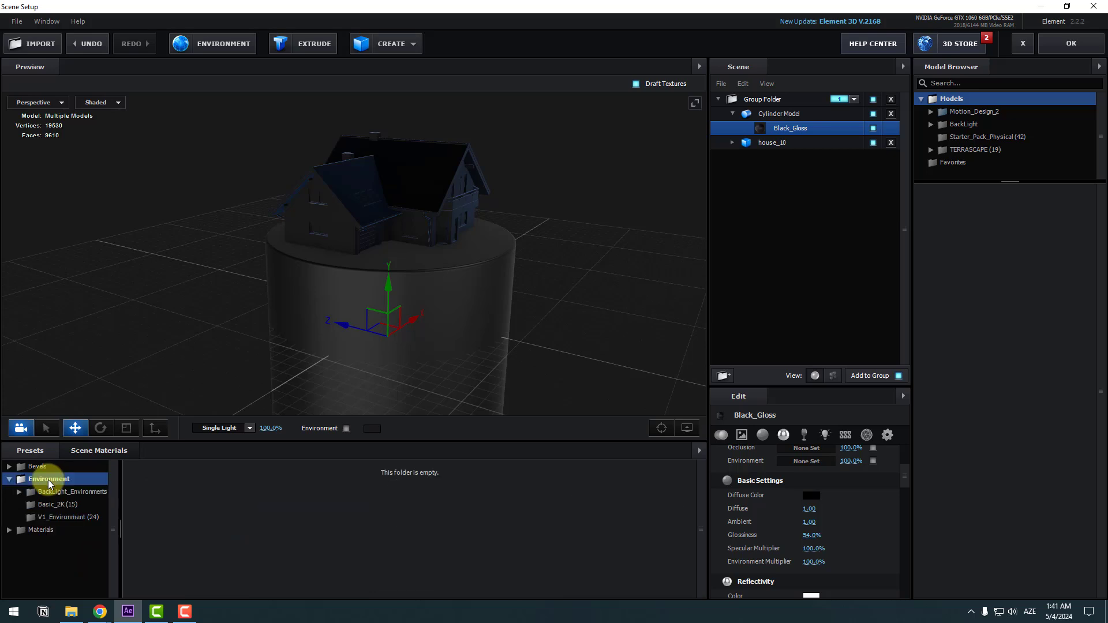
left_click(48, 493)
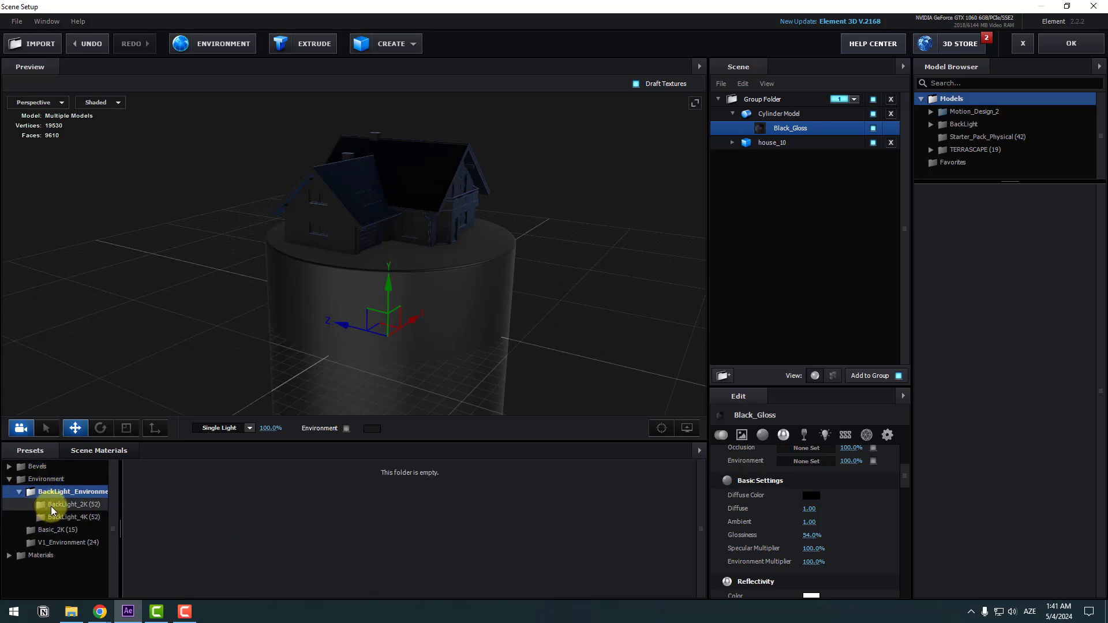
left_click(52, 510)
scroll(338, 552, "down", 1)
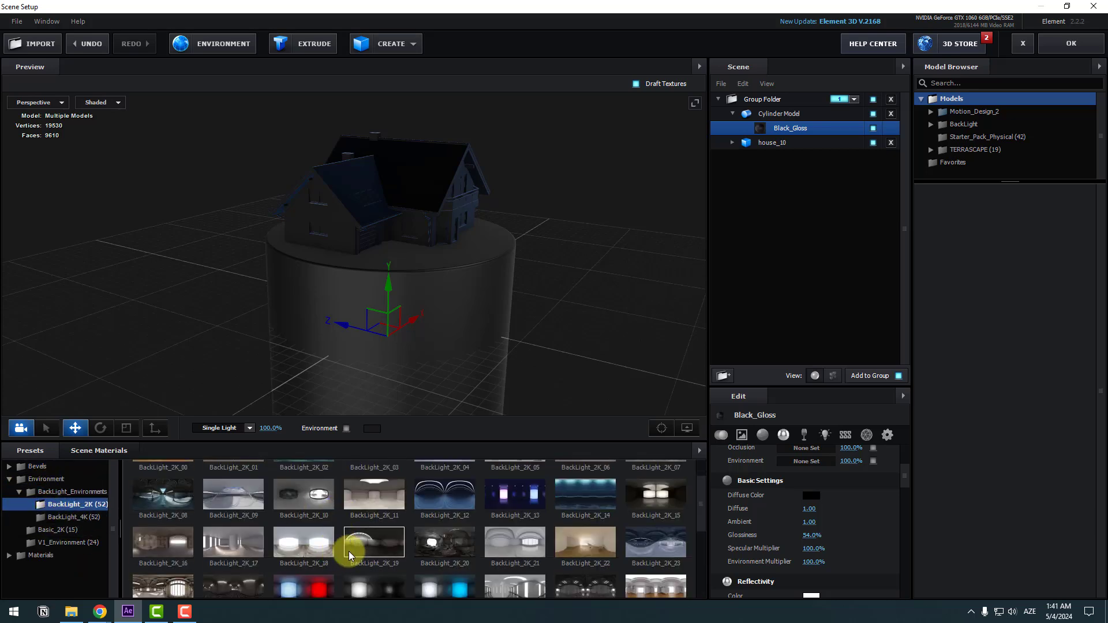
scroll(344, 548, "down", 2)
scroll(344, 549, "up", 1)
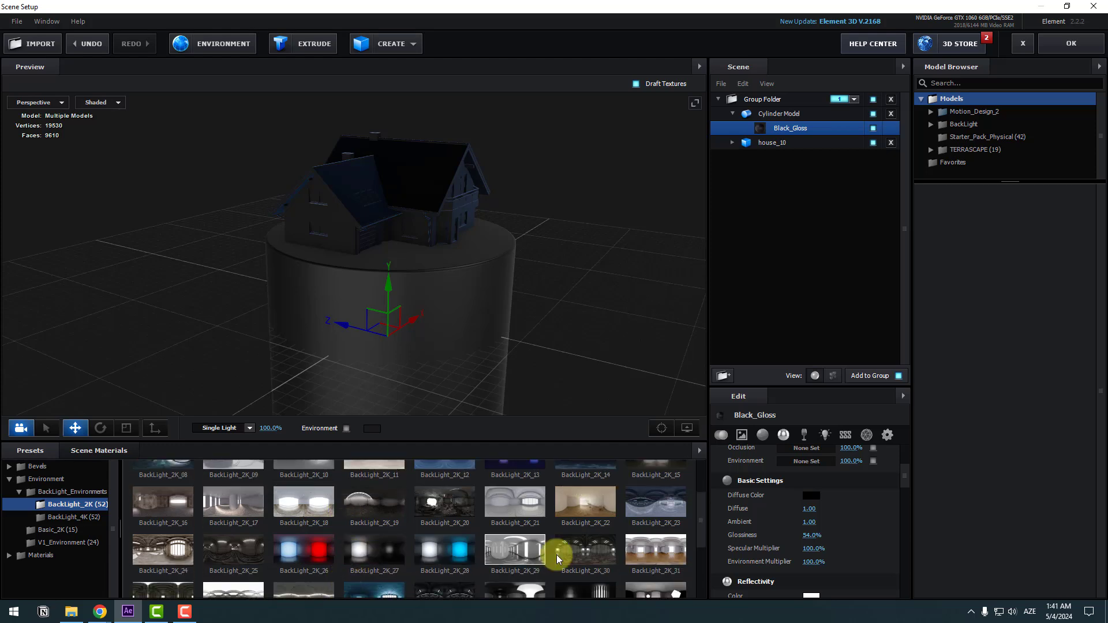
left_click(655, 551)
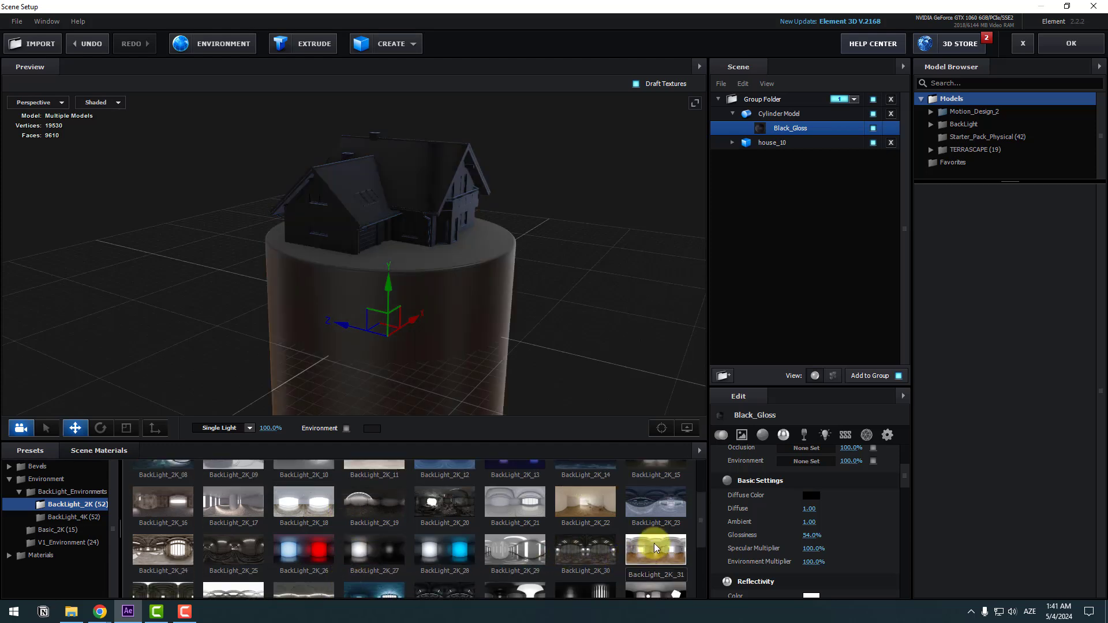
left_click(347, 429)
left_click_drag(501, 321, 432, 392)
left_click(348, 429)
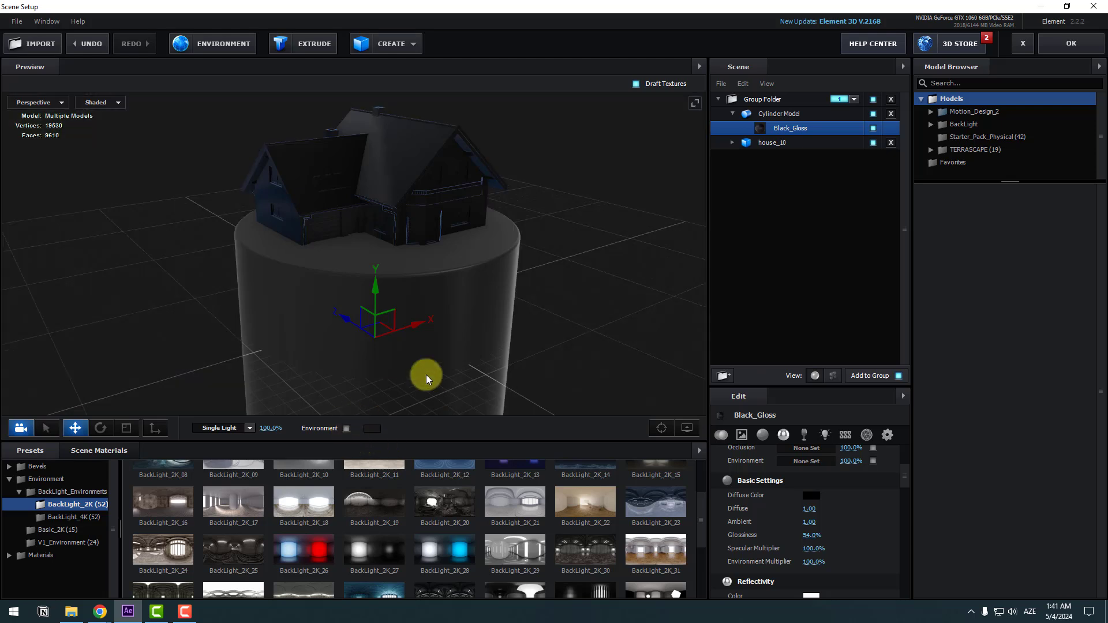
scroll(489, 256, "down", 3)
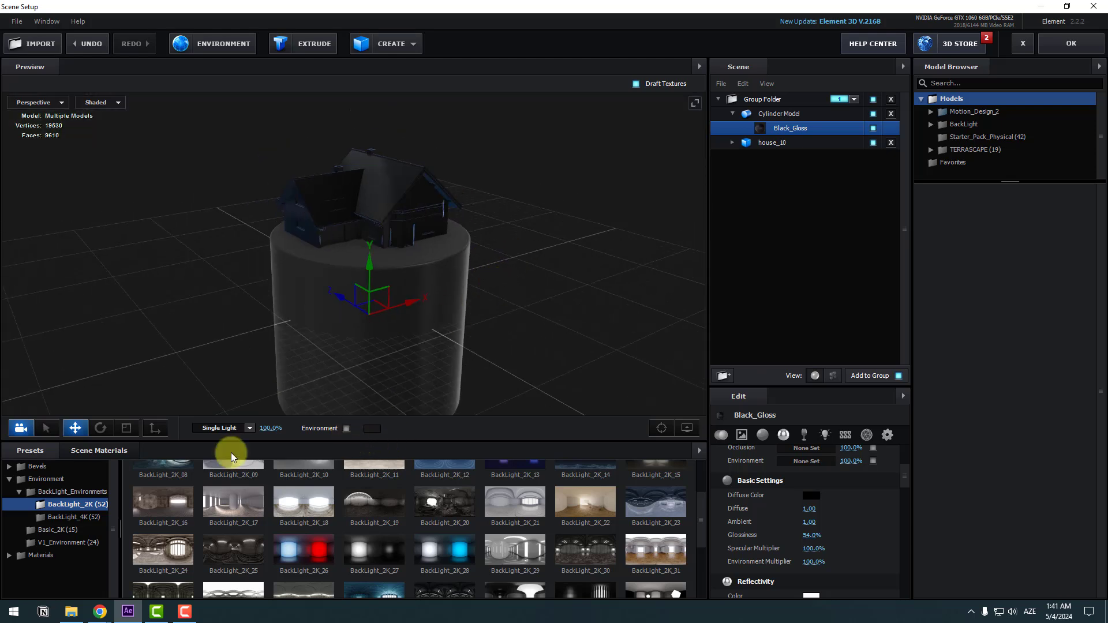
Step: Switch the scene lighting preset from Single Light to Warm
left_click(221, 431)
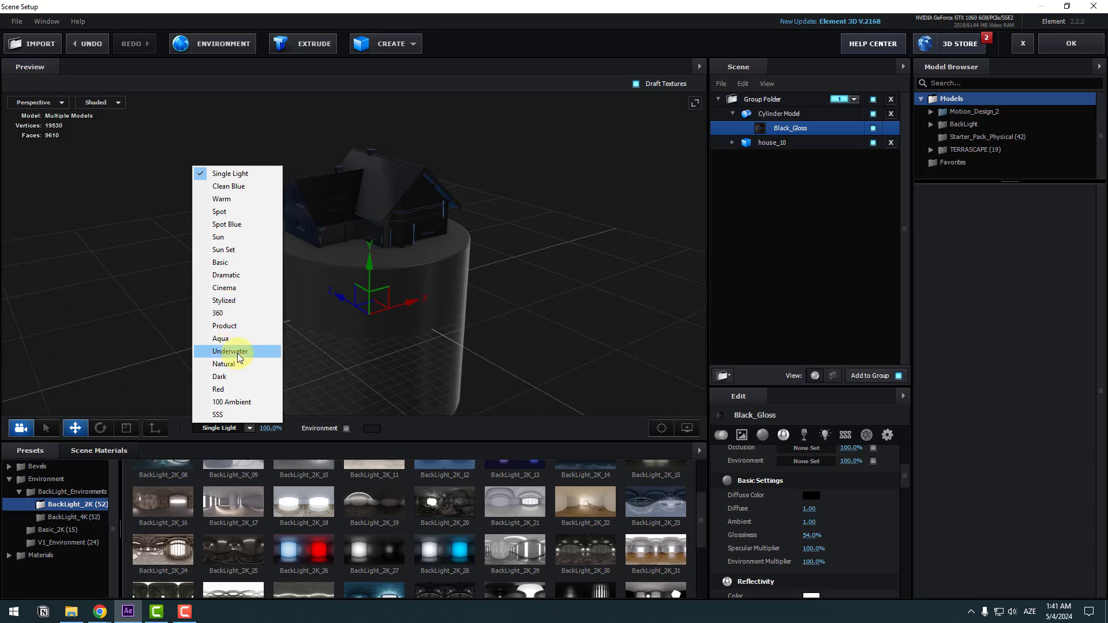
left_click(229, 200)
left_click_drag(228, 194, 623, 254)
left_click_drag(643, 188, 410, 292)
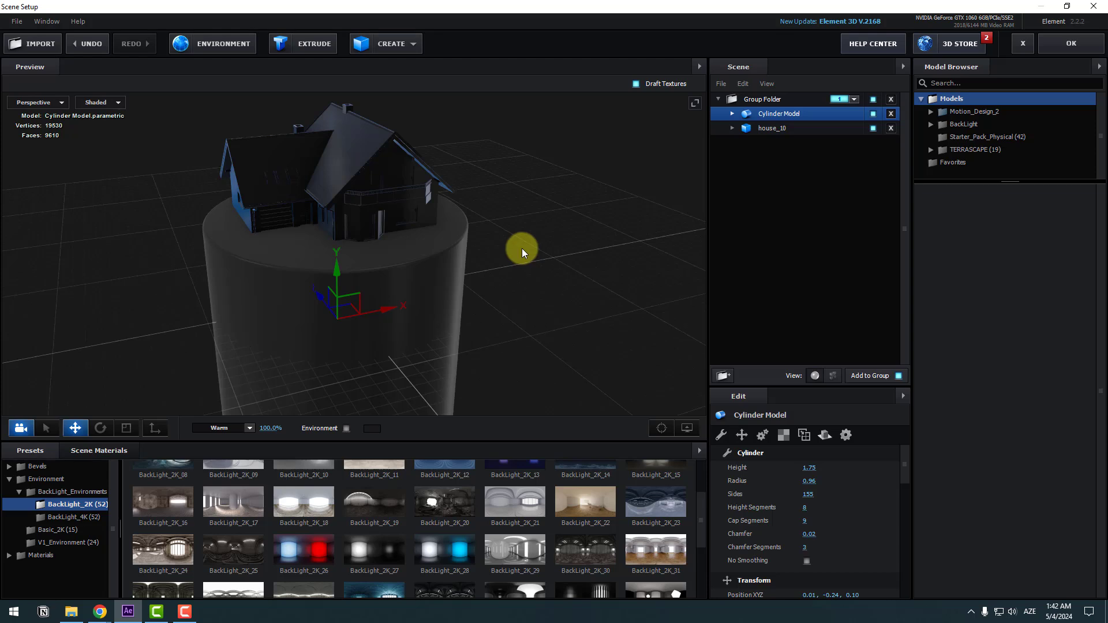
Step: Duplicate the cylinder, raise it on top, and narrow it to radius 0.83, height 0.62
key("ctrl+d")
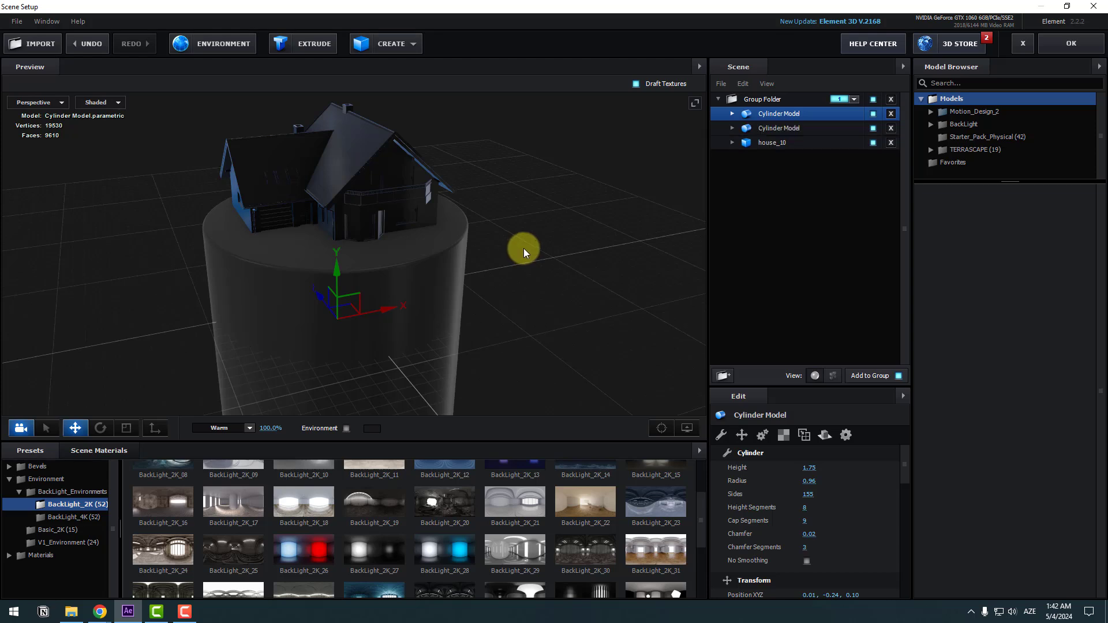
left_click_drag(345, 279, 340, 179)
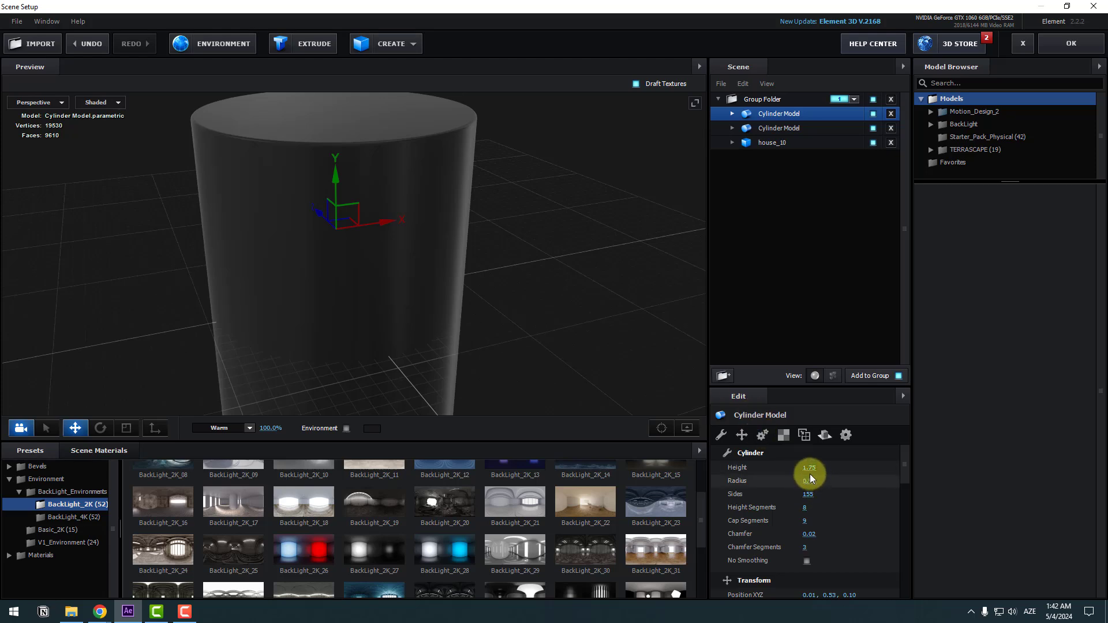
left_click_drag(811, 480, 751, 473)
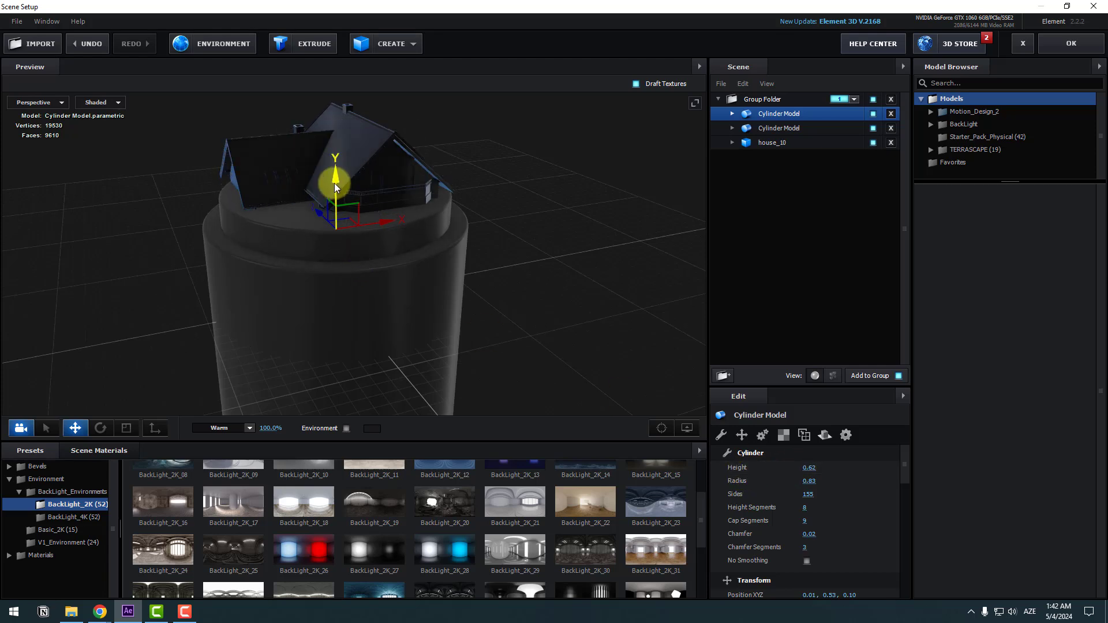
left_click_drag(335, 187, 334, 195)
scroll(284, 296, "up", 3)
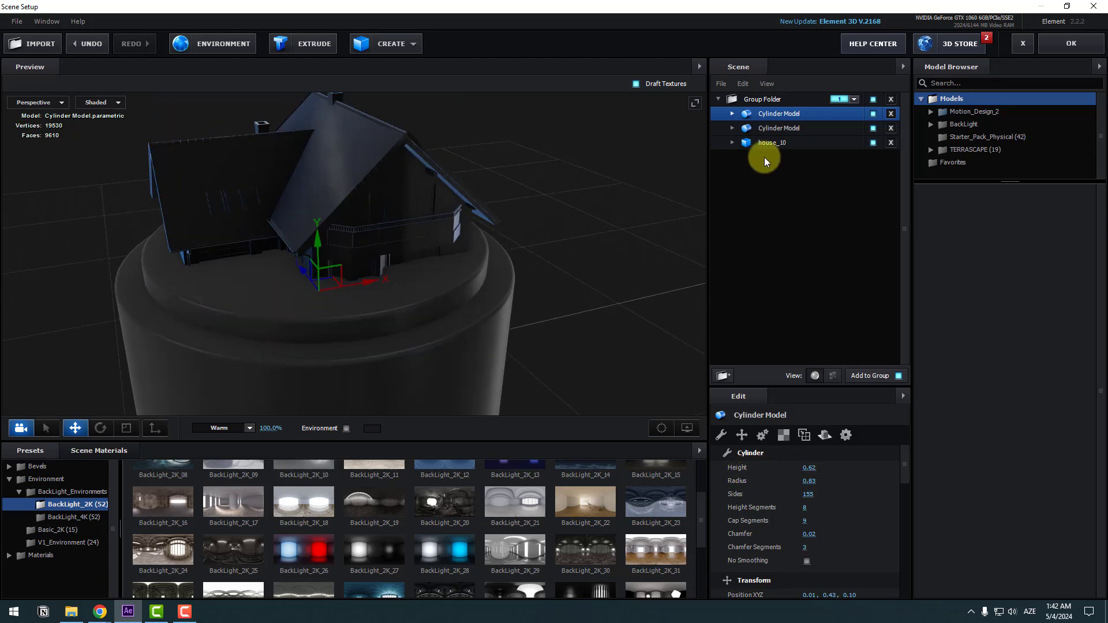
Step: Move house_10 onto the upper cylinder, scale it to 2166.9% and set Z to -0.09
left_click(772, 144)
left_click_drag(161, 229, 250, 262)
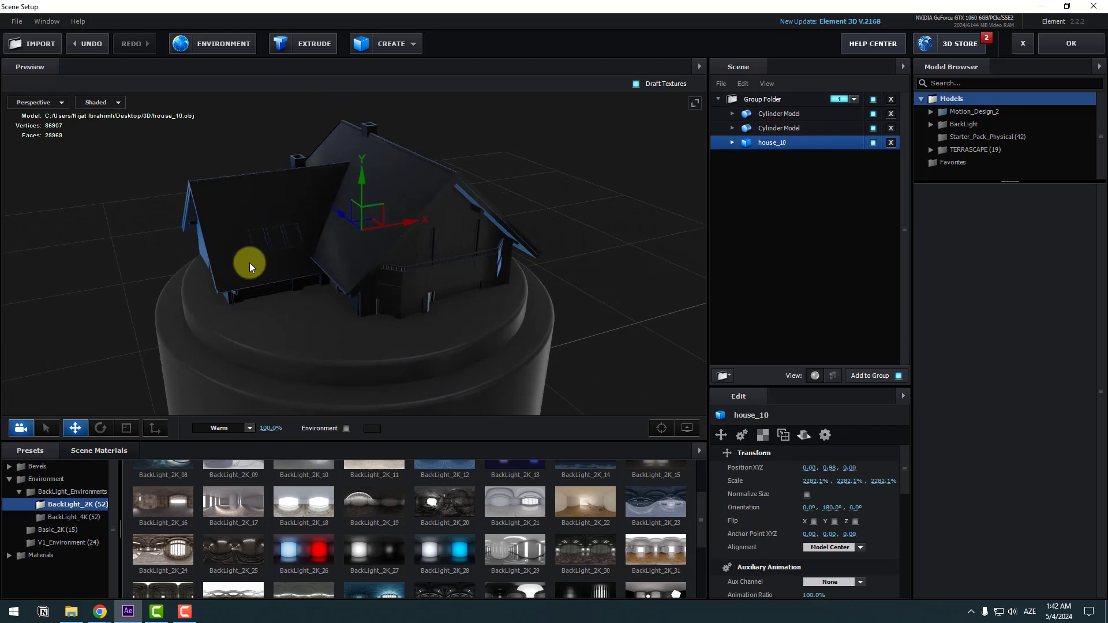
left_click_drag(358, 188, 171, 444)
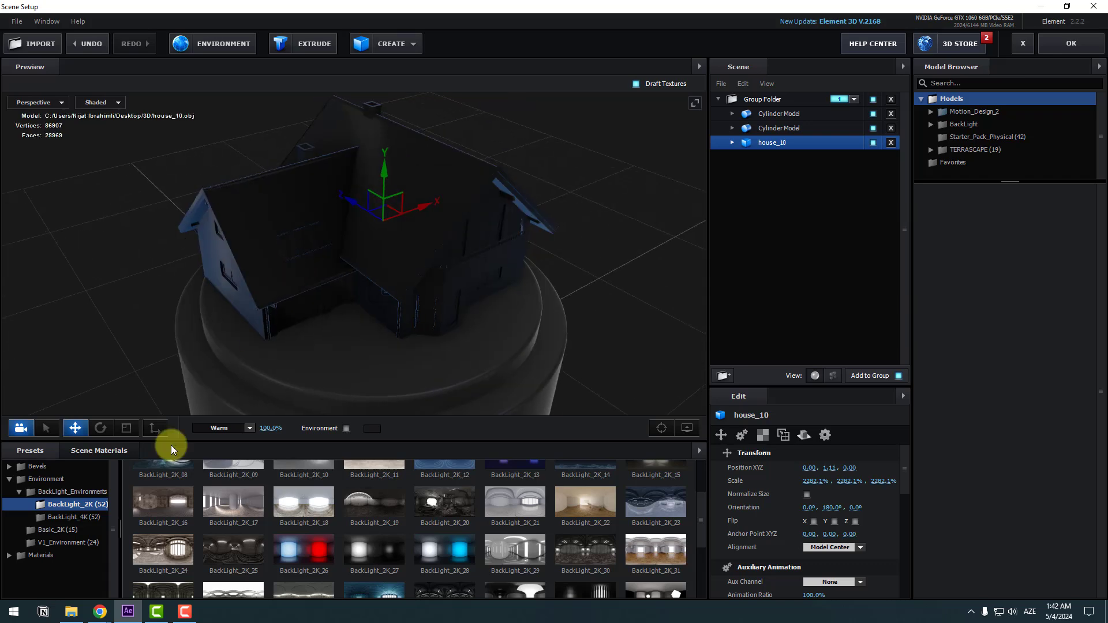
left_click(127, 428)
left_click_drag(388, 220, 355, 257)
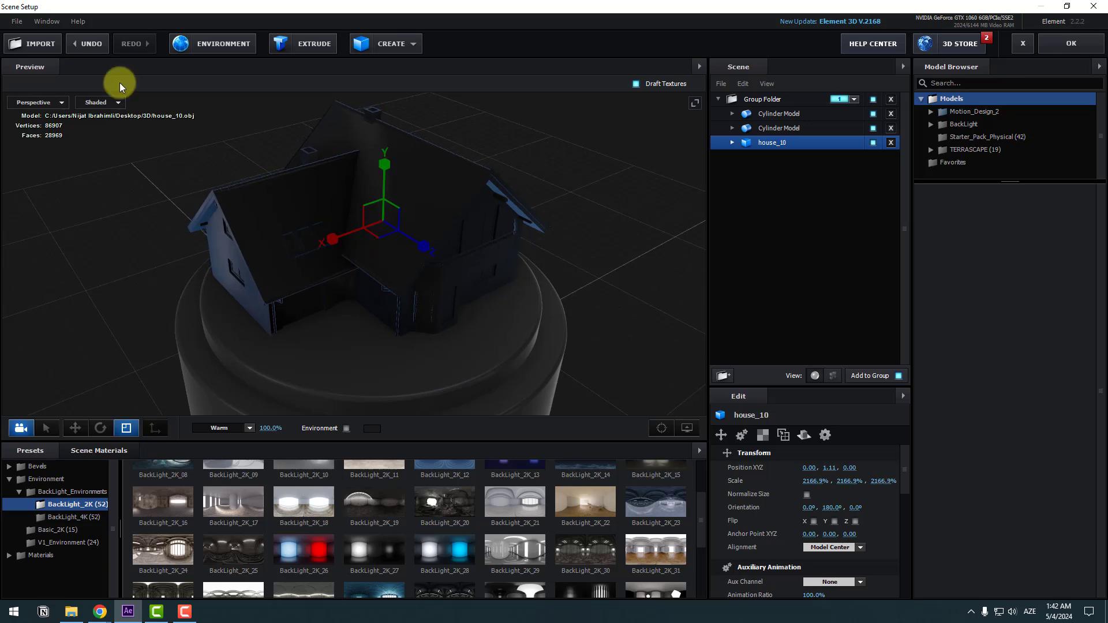
left_click(75, 428)
left_click_drag(357, 202, 372, 209)
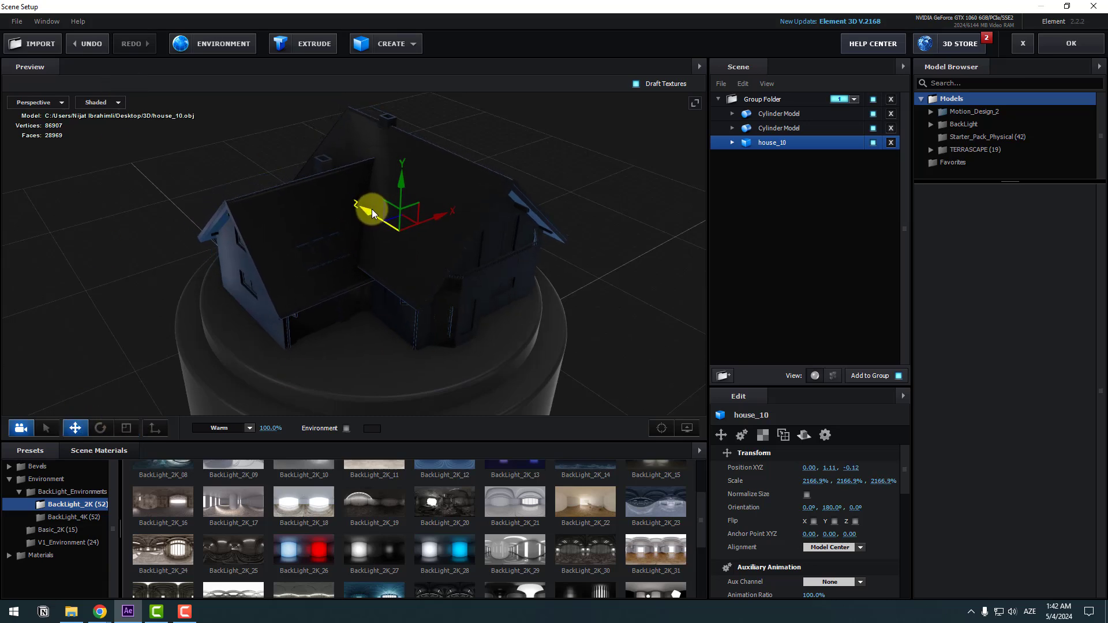
left_click_drag(385, 318, 527, 225)
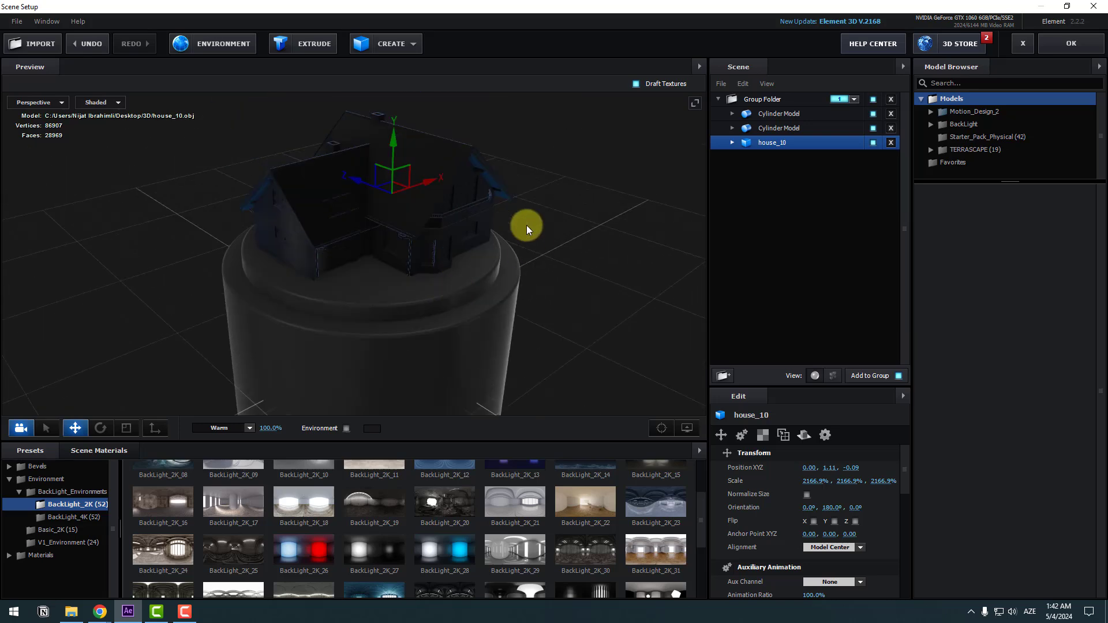
left_click(386, 44)
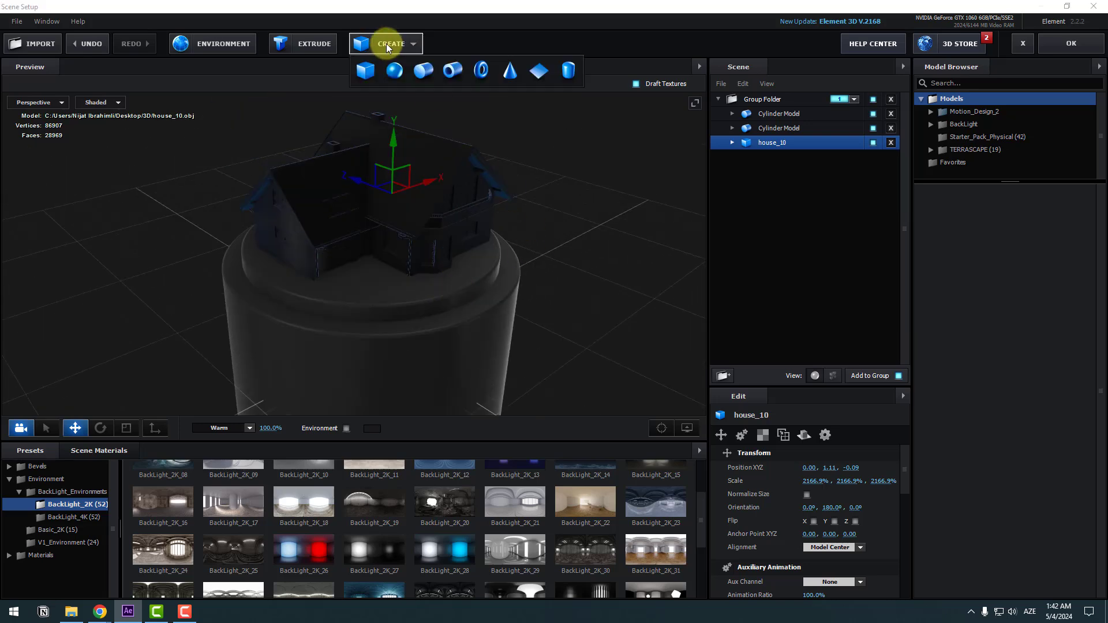
Step: Add a sphere over the house and enlarge it to about 160%
left_click(399, 74)
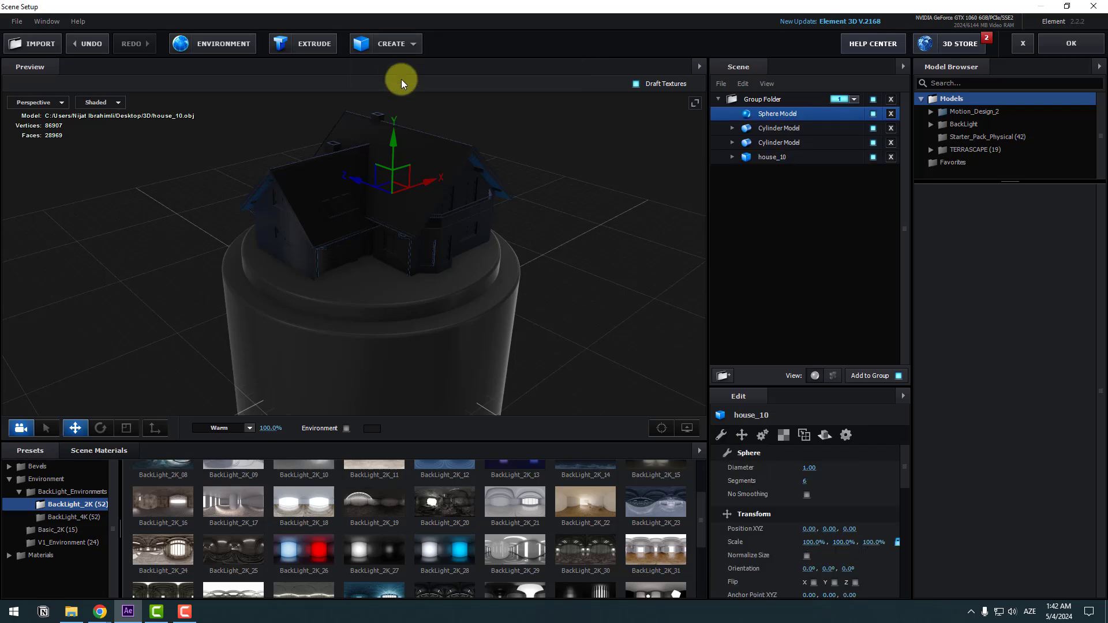
left_click_drag(494, 296, 374, 124)
left_click(117, 427)
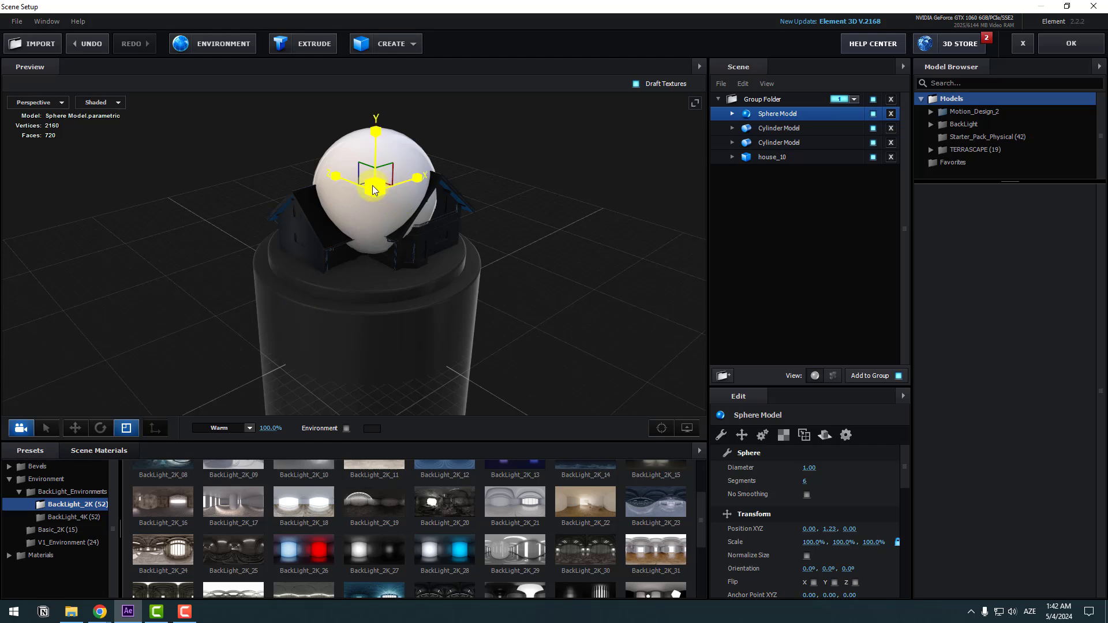
left_click_drag(374, 190, 374, 215)
key("w")
Step: Give the sphere 100 segments and scale it to 181.4% around the house
left_click(33, 102)
left_click(39, 119)
left_click_drag(804, 480, 815, 487)
left_click(38, 102)
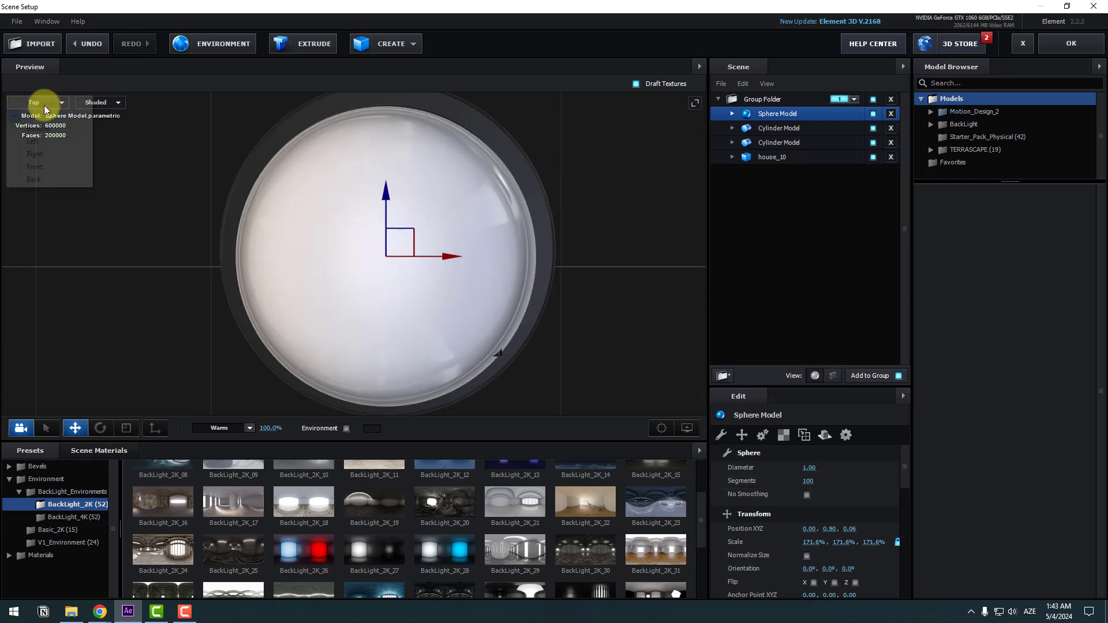
left_click(43, 103)
scroll(368, 305, "up", 2)
key("r")
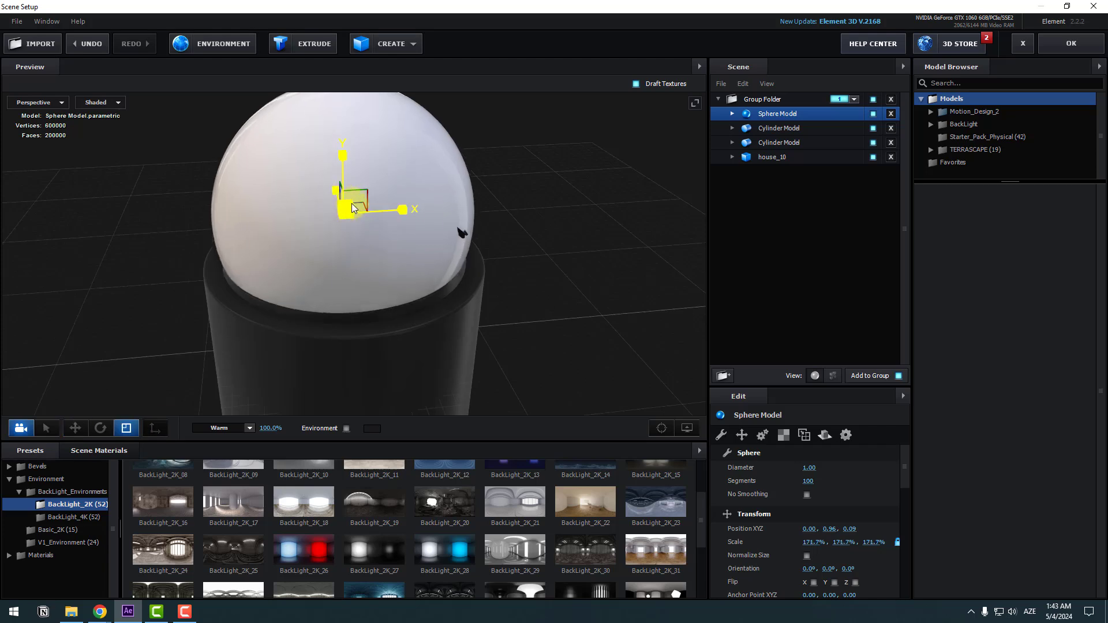
left_click_drag(352, 203, 362, 208)
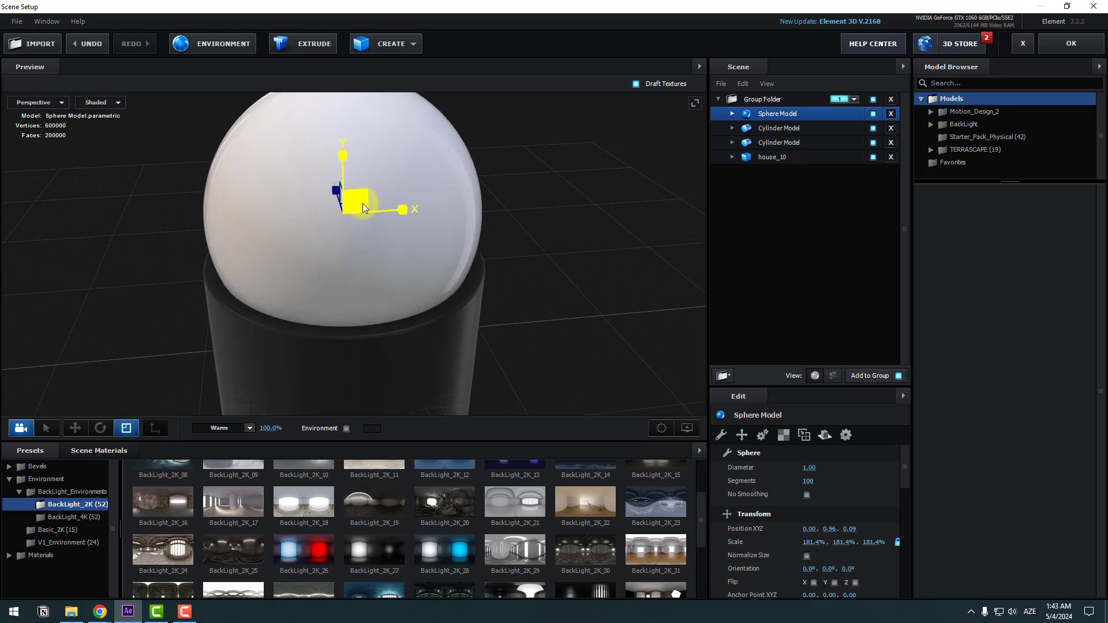
left_click(76, 428)
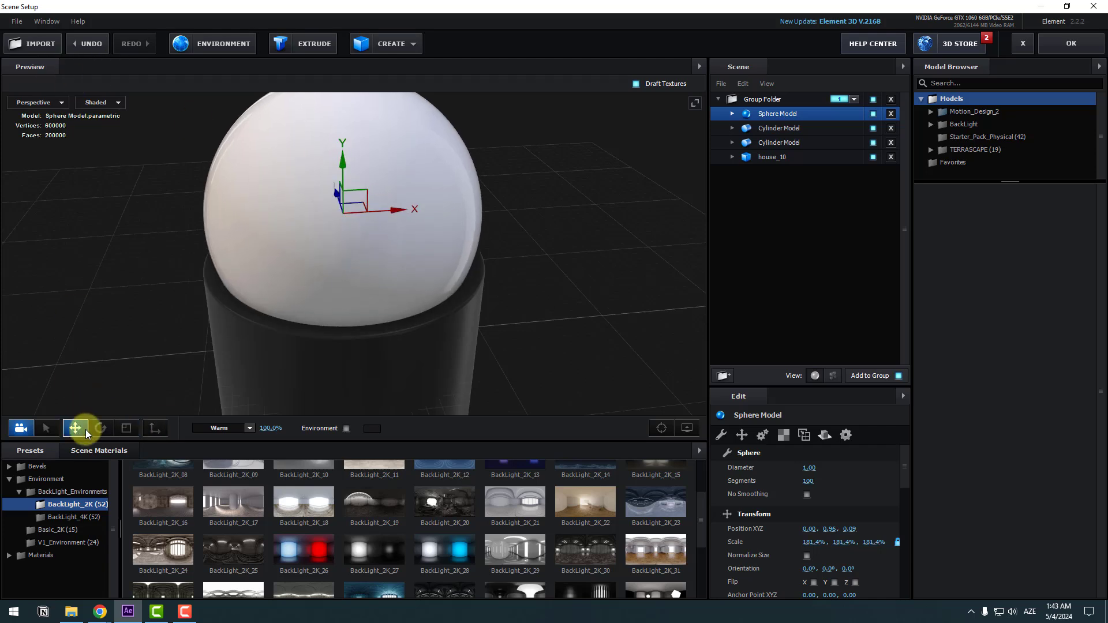
Step: Apply the Physical > Glass material to the sphere
double_click(36, 556)
scroll(75, 567, "down", 5)
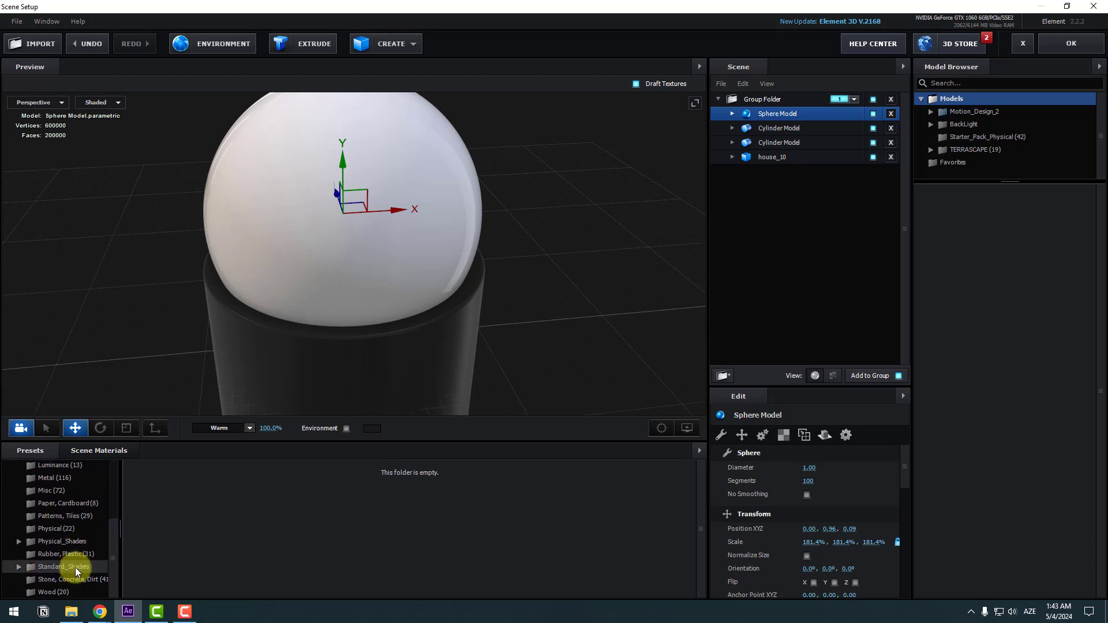
left_click(61, 533)
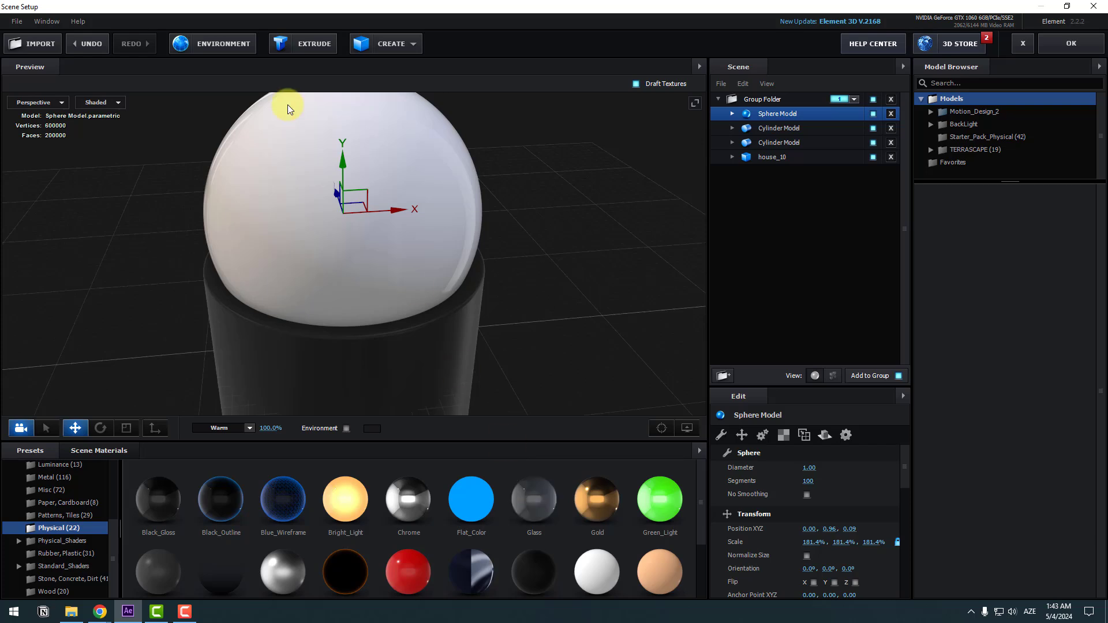
left_click_drag(409, 130, 678, 249)
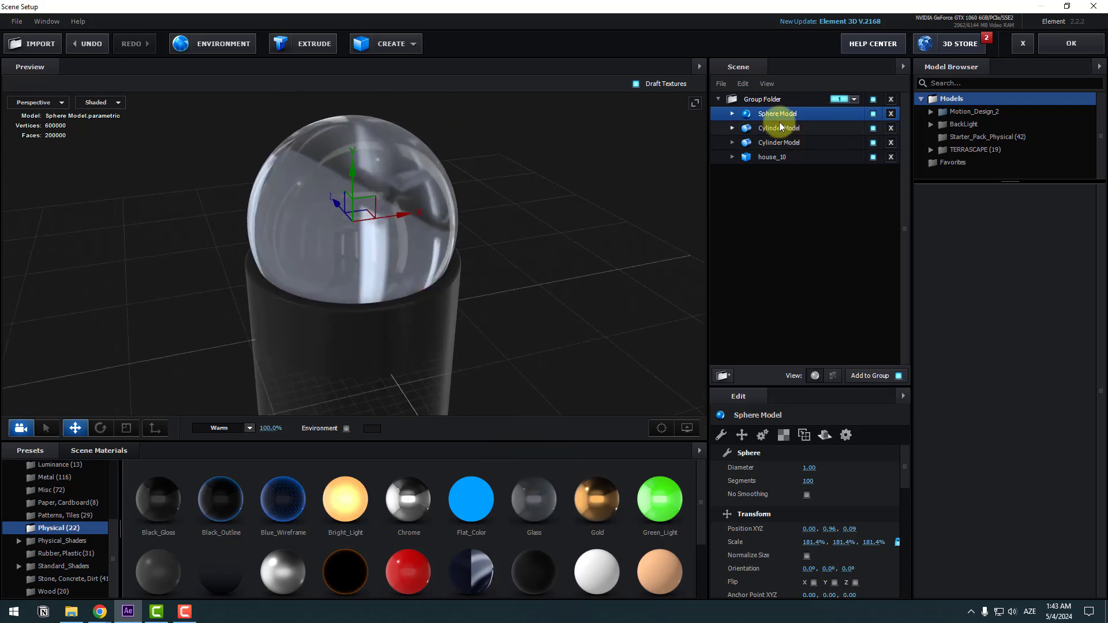
Step: Give the sphere's Glass 35% Force Opacity and Screen blending, then close Scene Setup
left_click(732, 113)
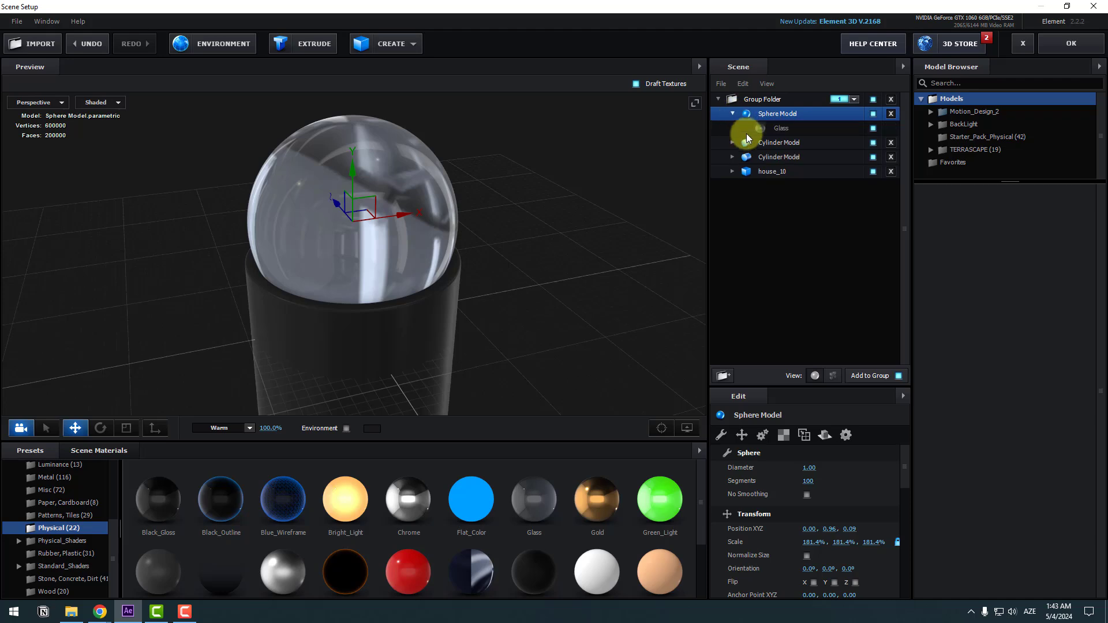
left_click(784, 130)
left_click_drag(908, 474, 907, 560)
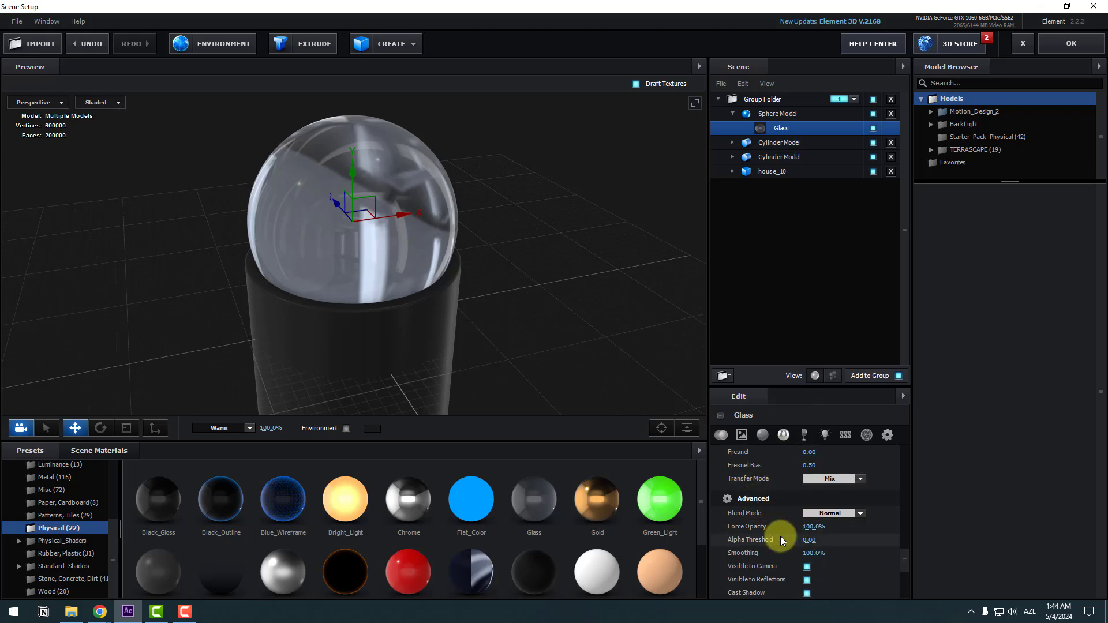
left_click_drag(812, 527, 814, 540)
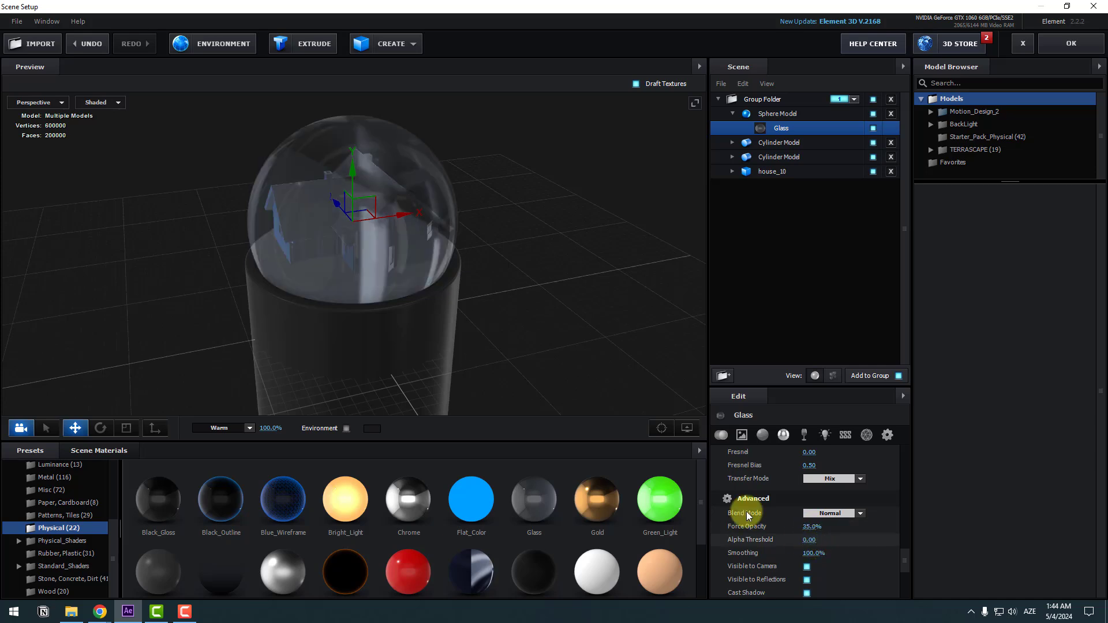
left_click_drag(421, 343, 444, 351)
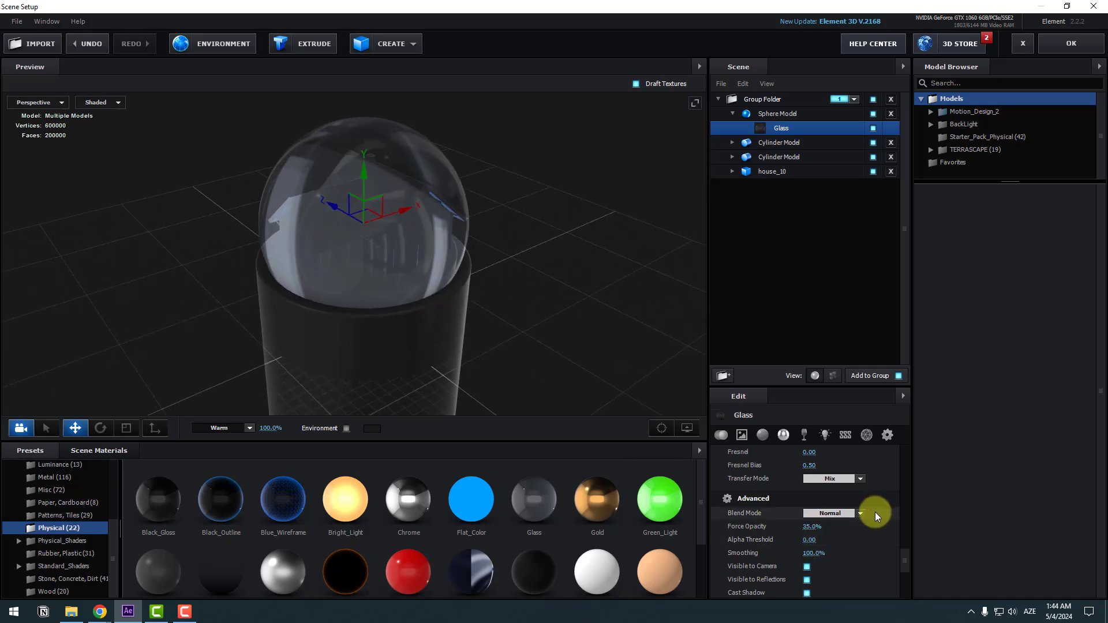
left_click(838, 511)
left_click(835, 542)
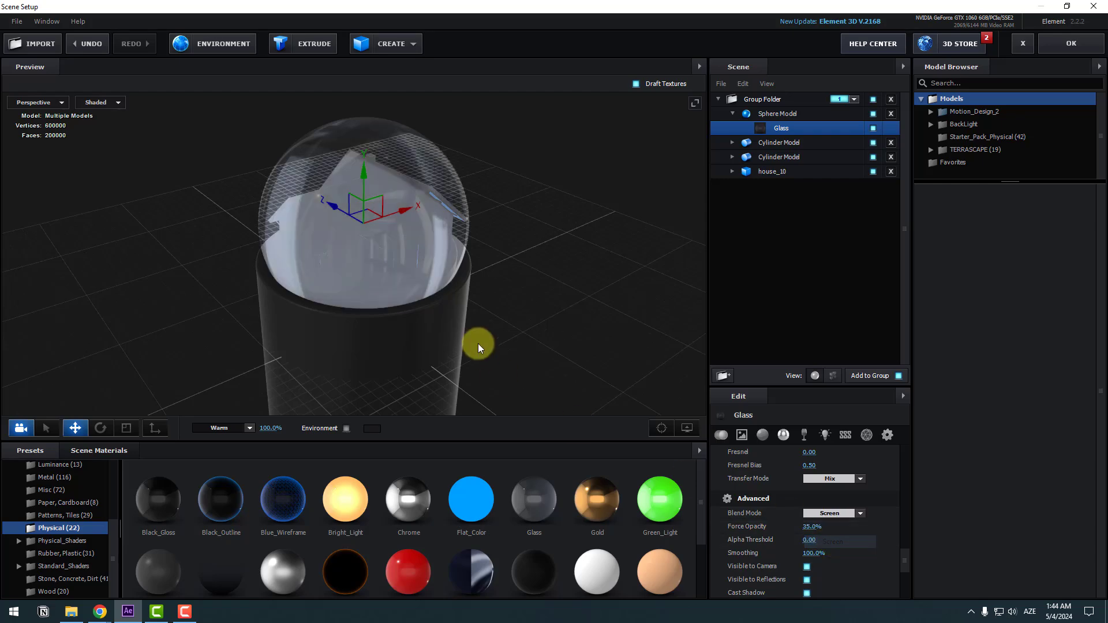
left_click_drag(517, 310, 520, 330)
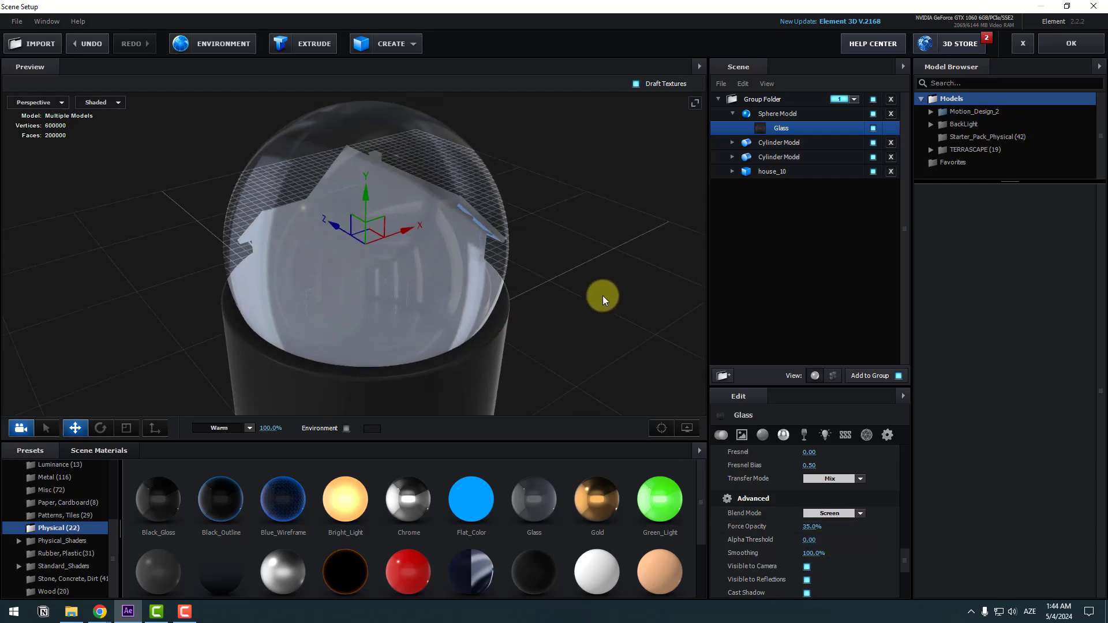
left_click(1059, 48)
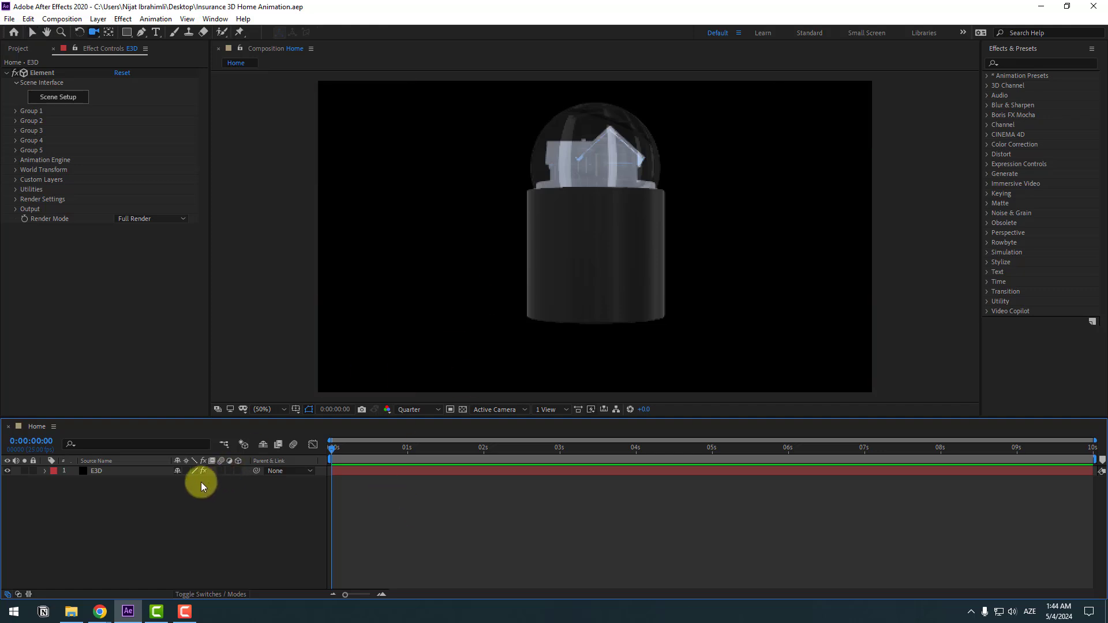
Step: Add a new Camera 1 layer with default settings
right_click(168, 527)
mouse_move(262, 400)
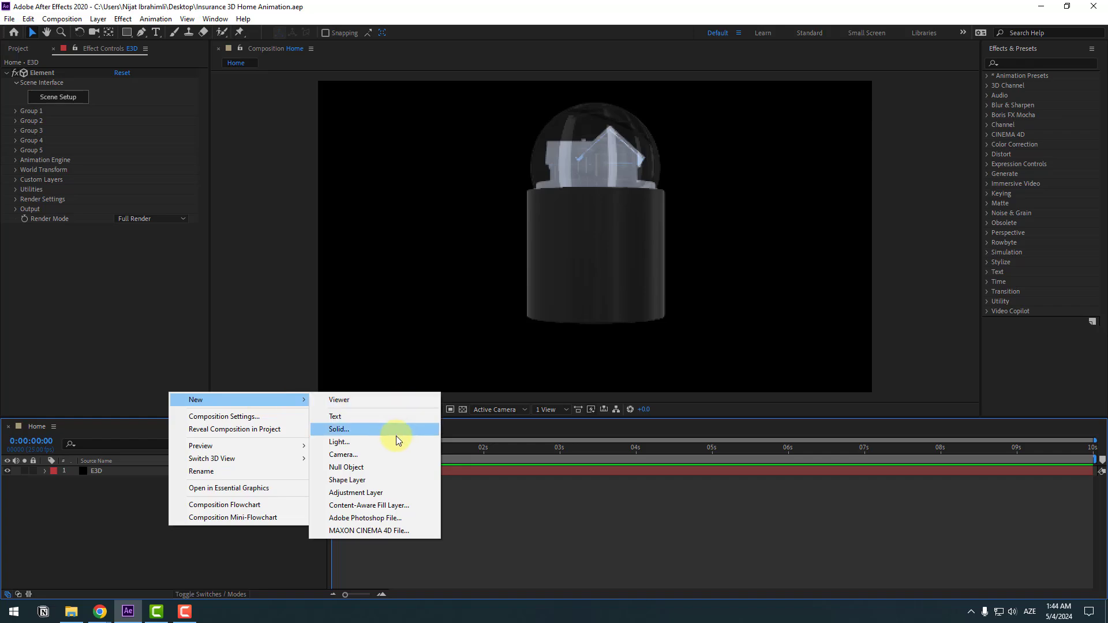
left_click(365, 455)
left_click(542, 355)
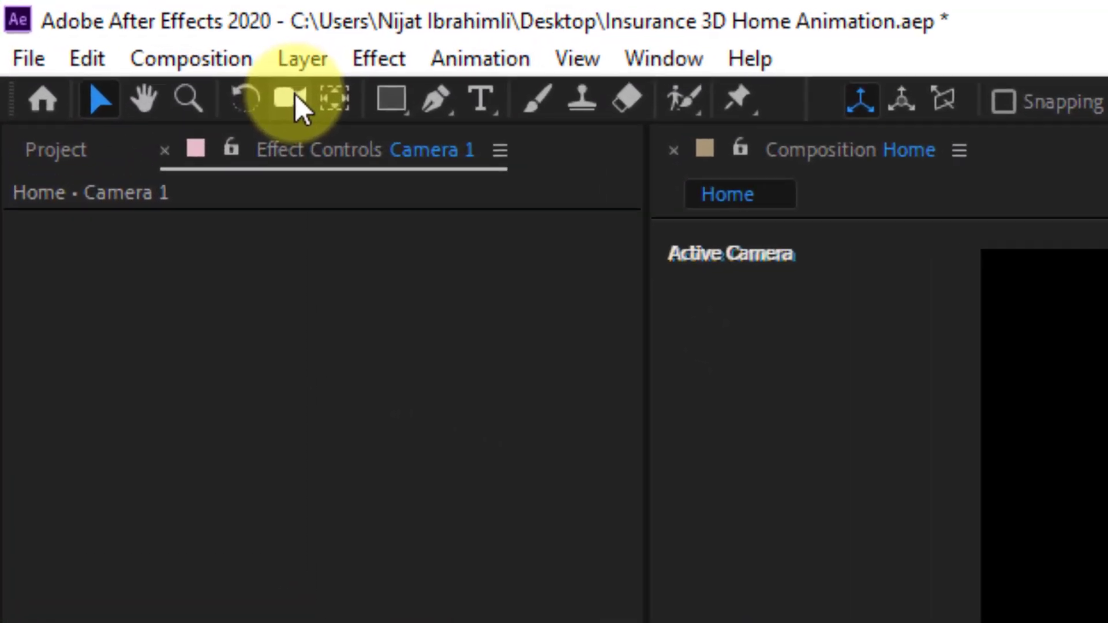
Step: With the Unified Camera Tool, orbit above the globe and pull back to frame it
left_click(191, 65)
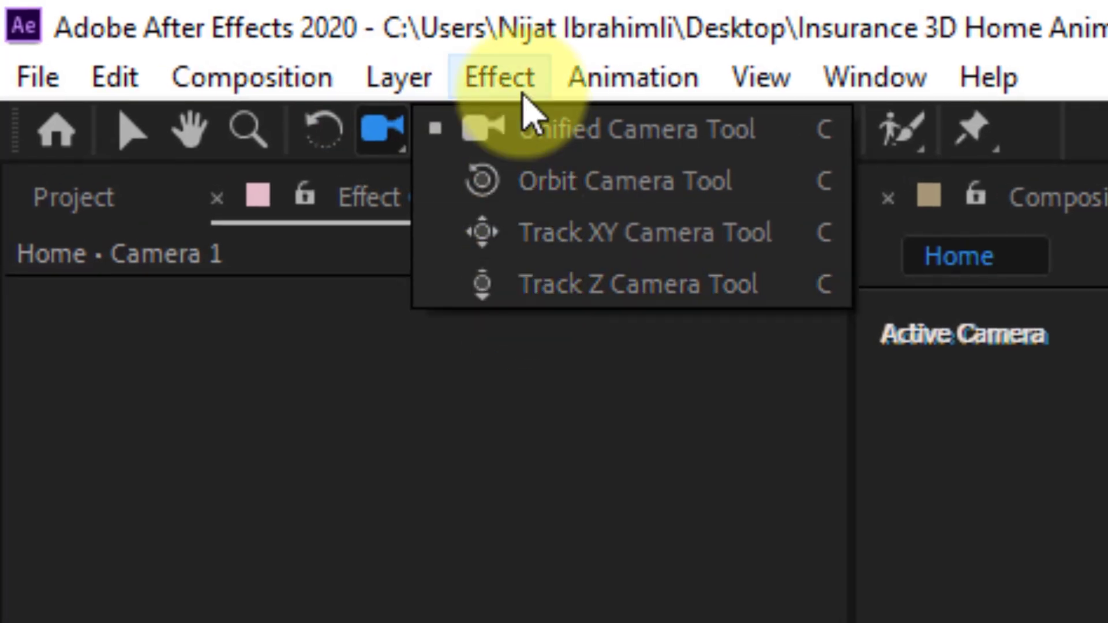
left_click(388, 126)
left_click_drag(388, 127, 626, 162)
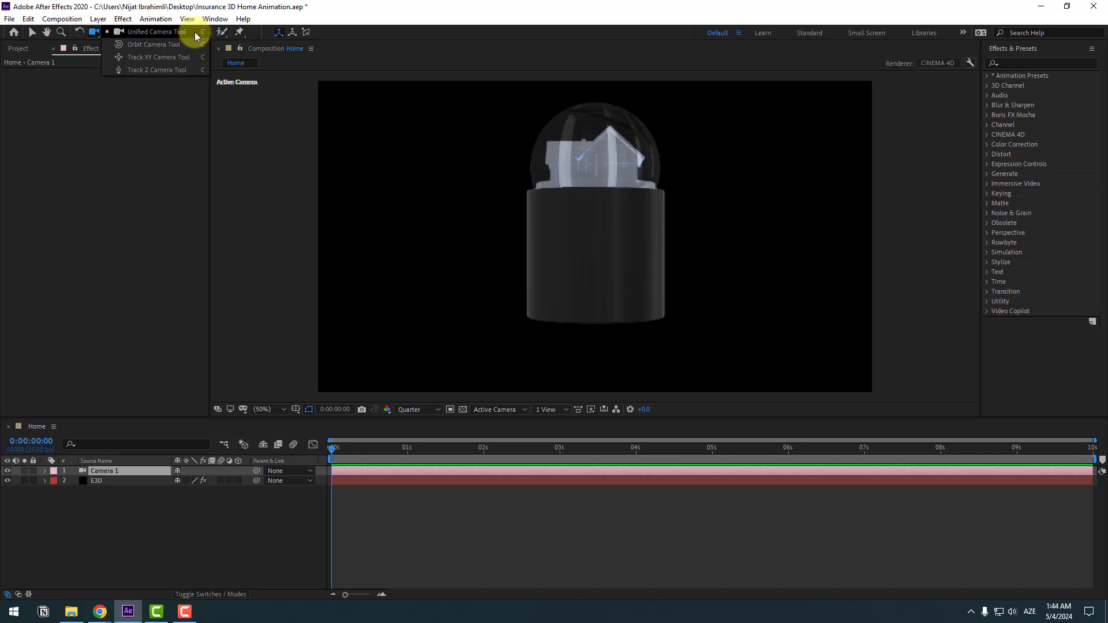
left_click_drag(195, 32, 173, 32)
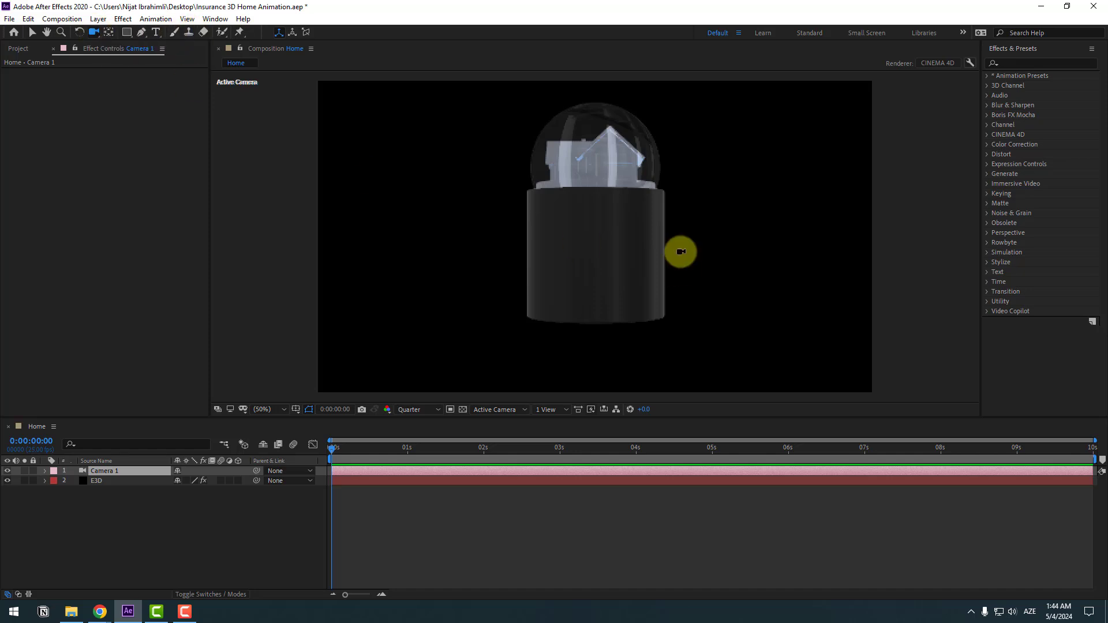
left_click_drag(586, 208, 625, 62)
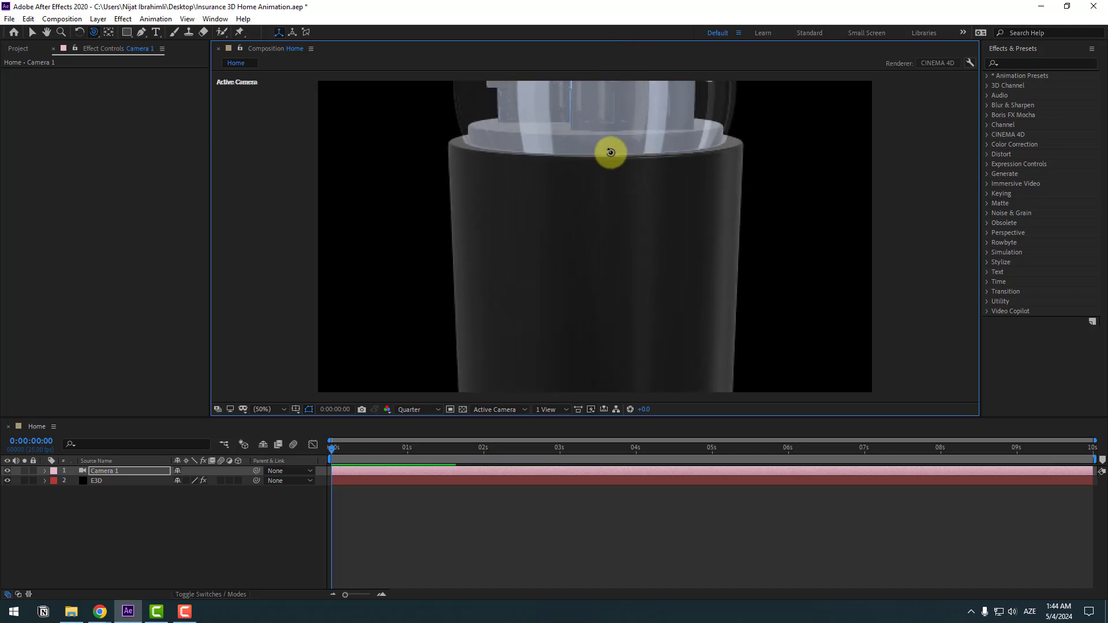
left_click_drag(611, 137, 606, 272)
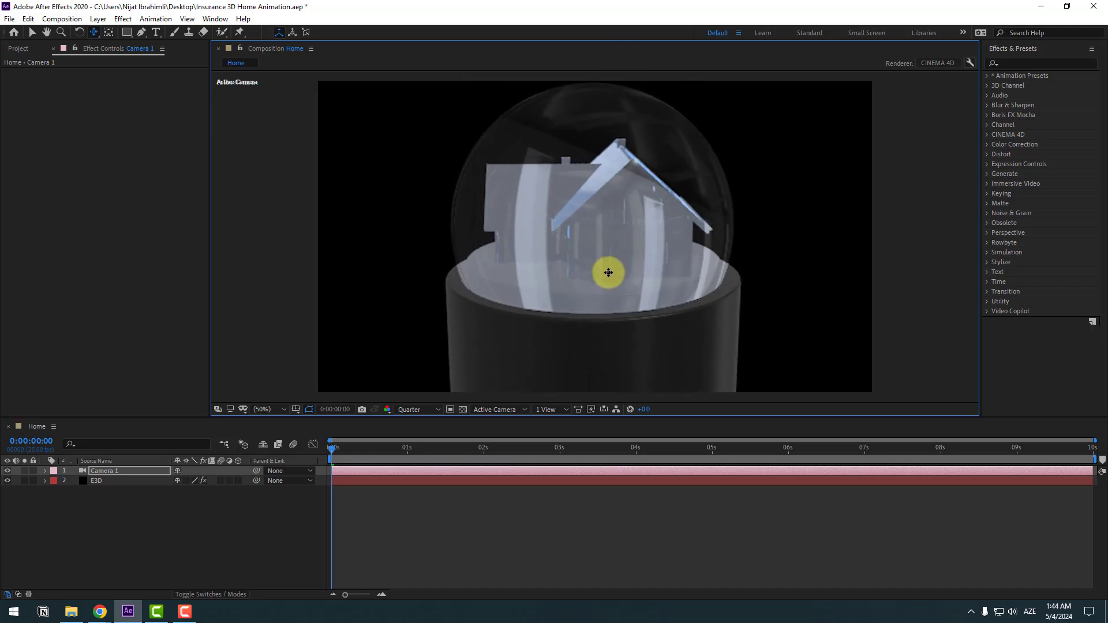
Step: Return to the Selection tool and select the E3D layer
key("v")
left_click(104, 492)
left_click(99, 482)
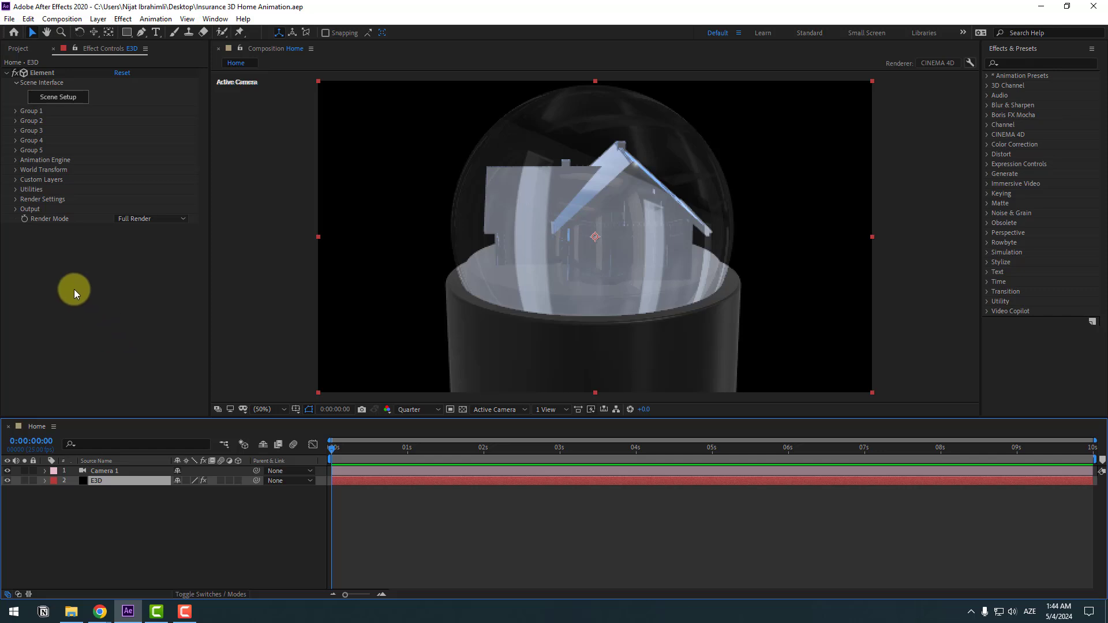
Step: Set Element's Add Lighting preset to Warm in Render Settings
left_click(15, 200)
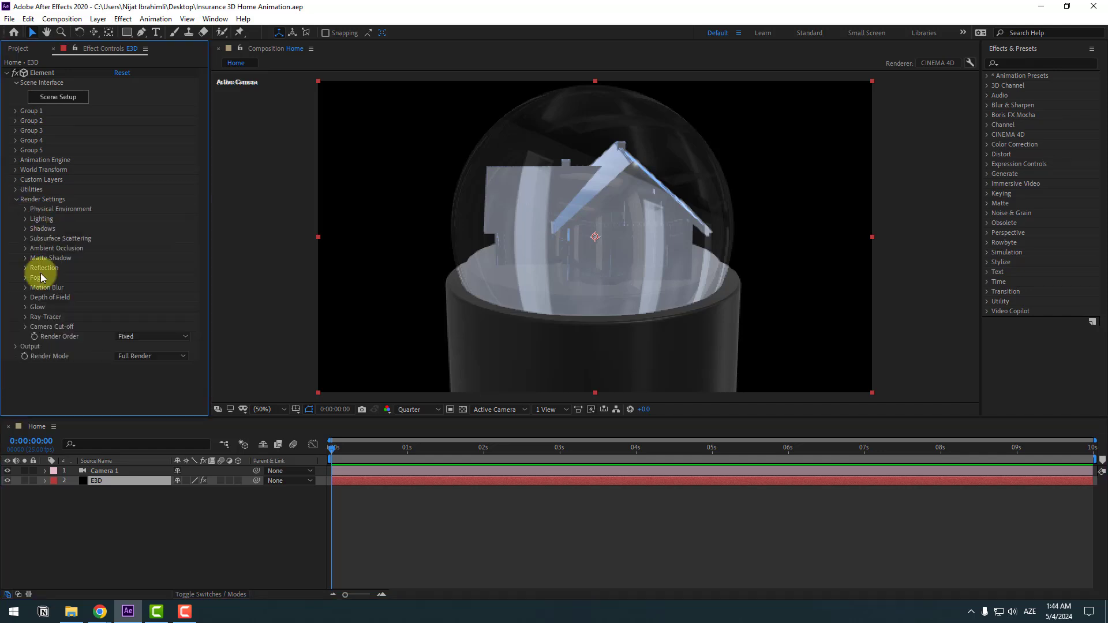
left_click(26, 219)
left_click(139, 249)
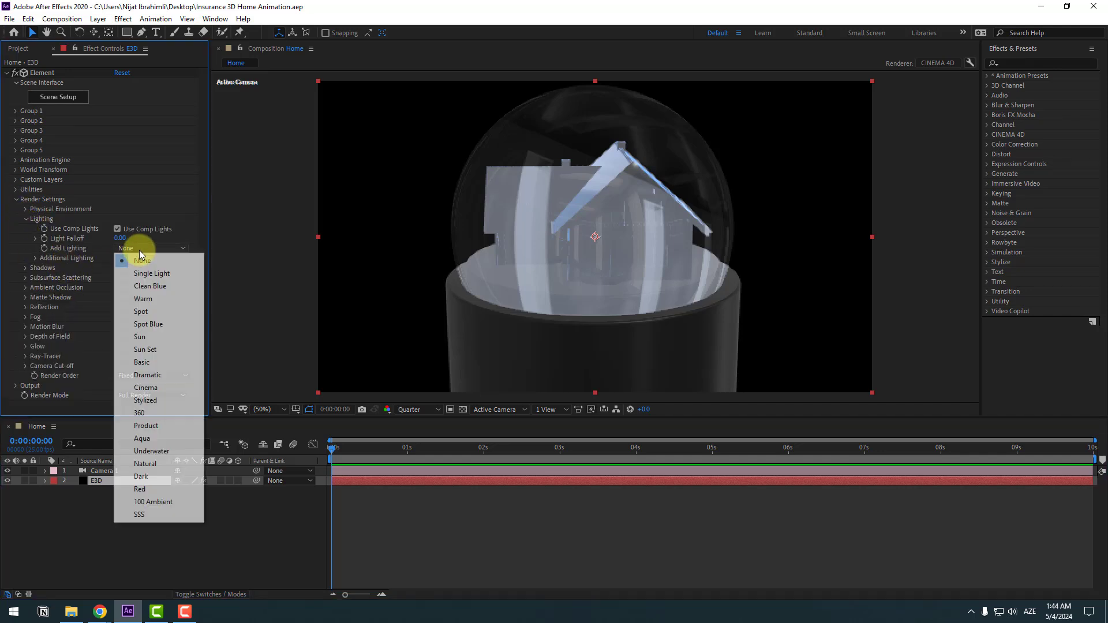
left_click(144, 299)
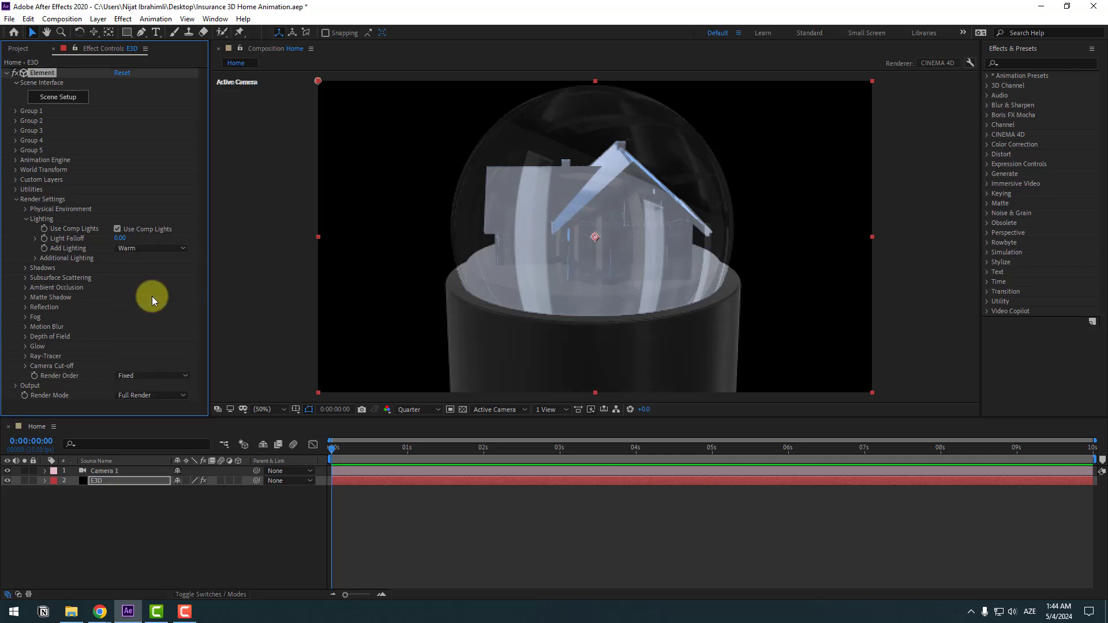
left_click(26, 220)
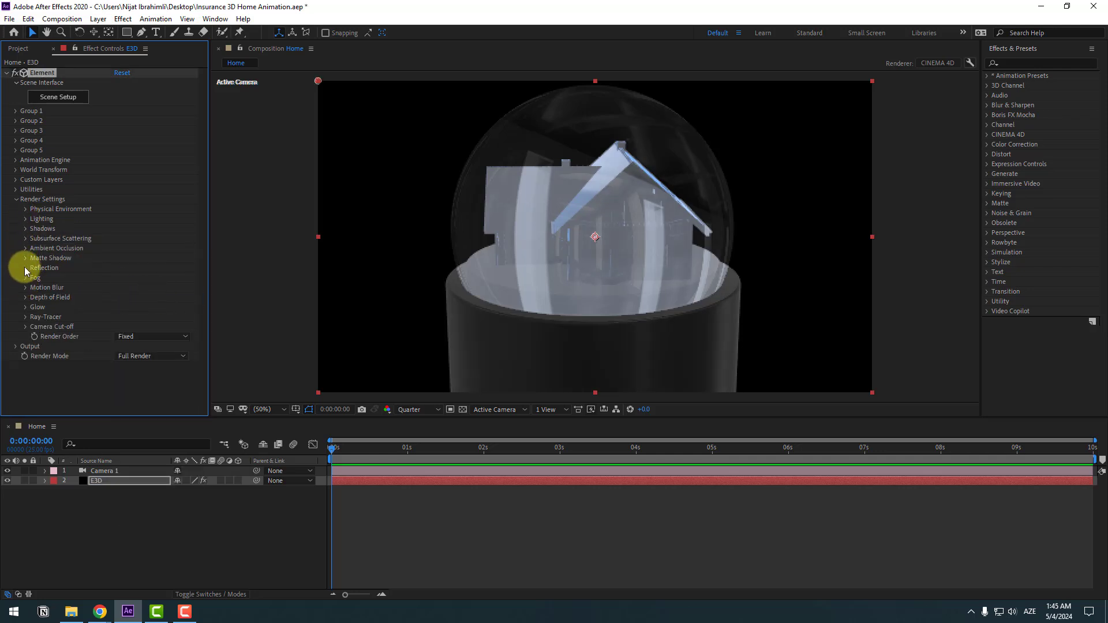
Step: Set the Ambient Occlusion intensity to 10
left_click(26, 249)
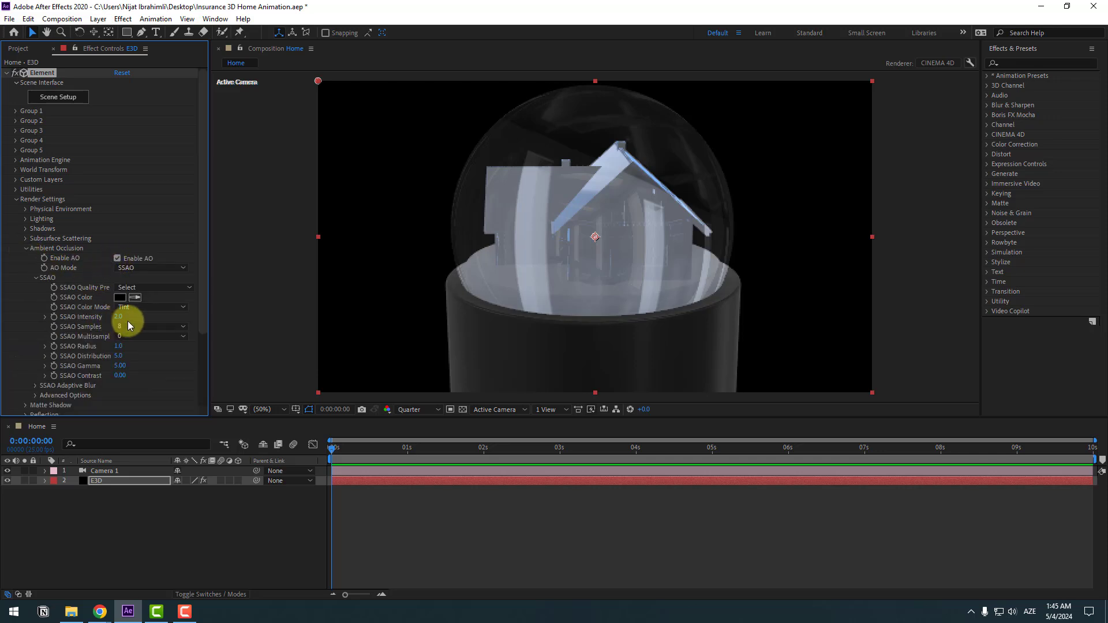
type("10")
key("Return")
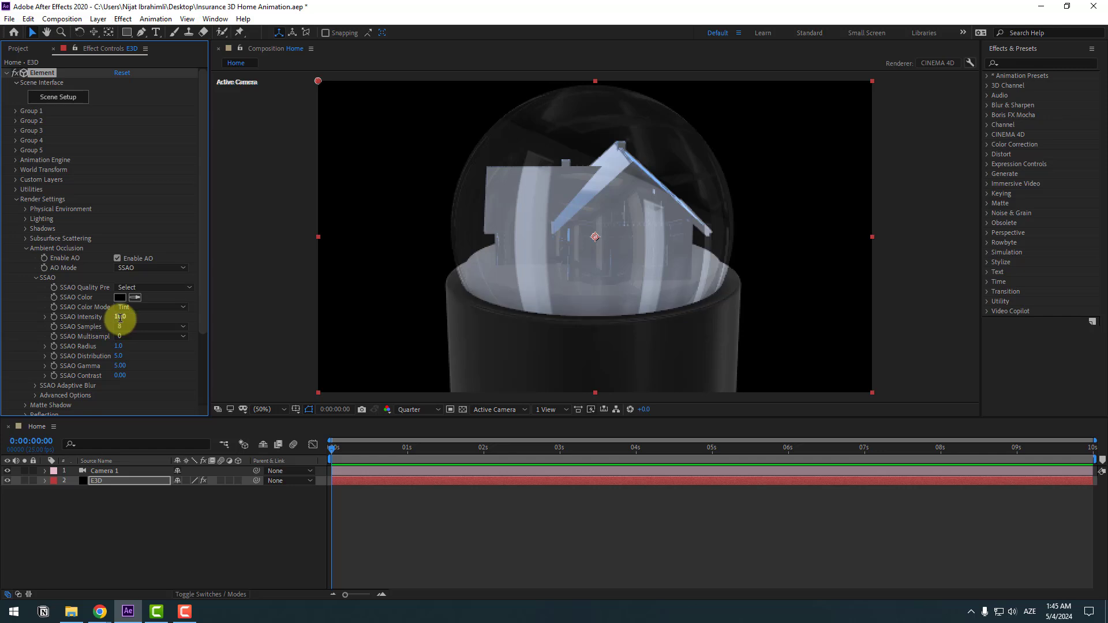
left_click(25, 248)
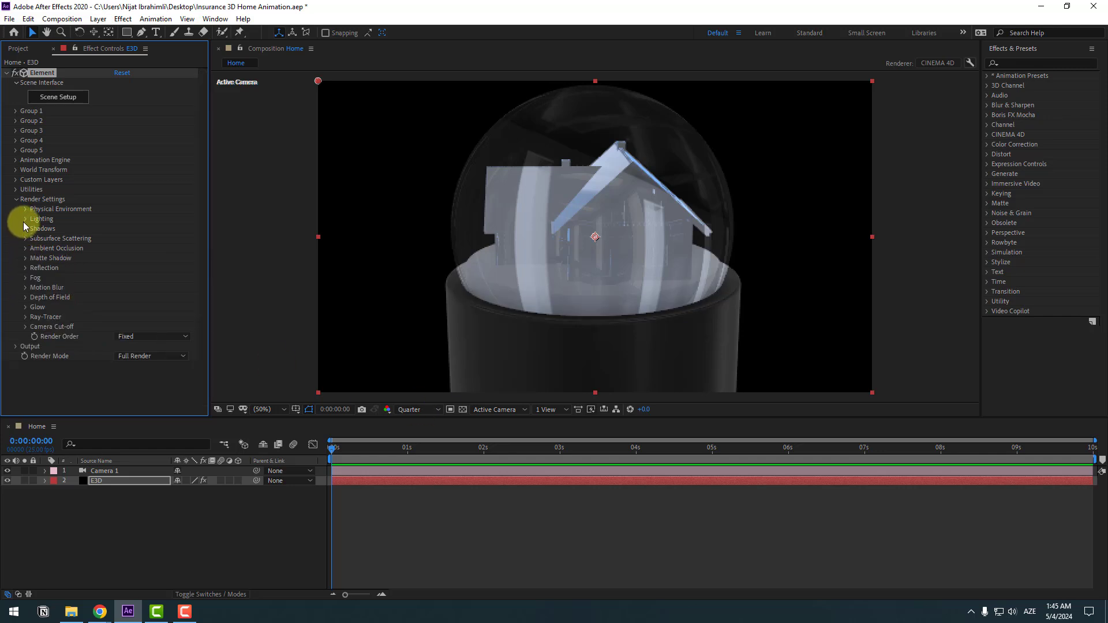
Step: Switch the Add Lighting preset to Aqua
left_click(25, 218)
left_click(148, 248)
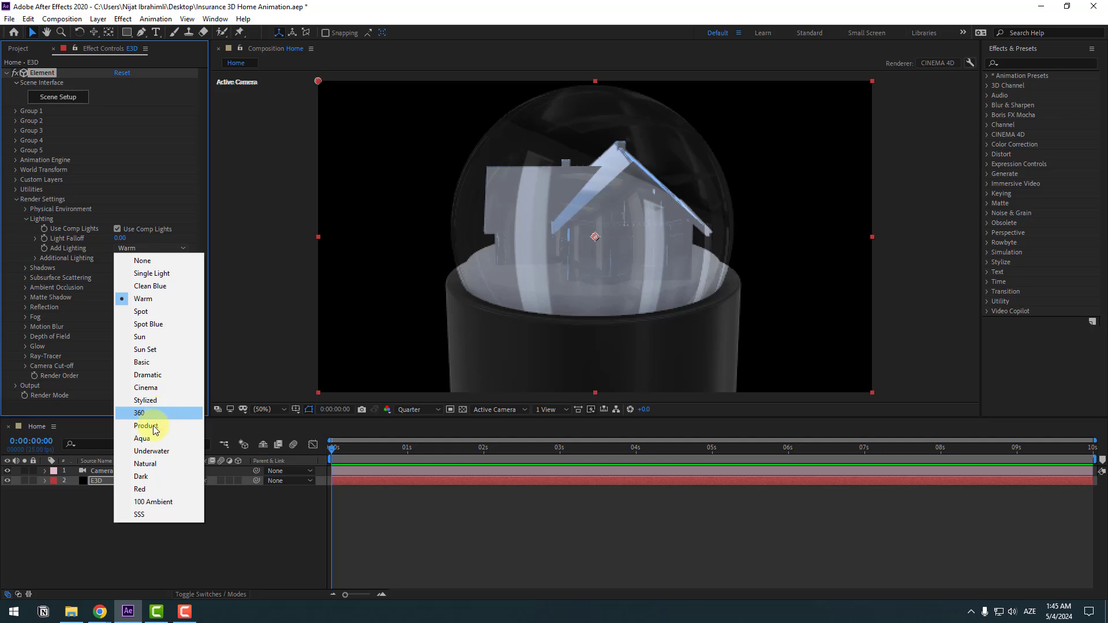
left_click(144, 438)
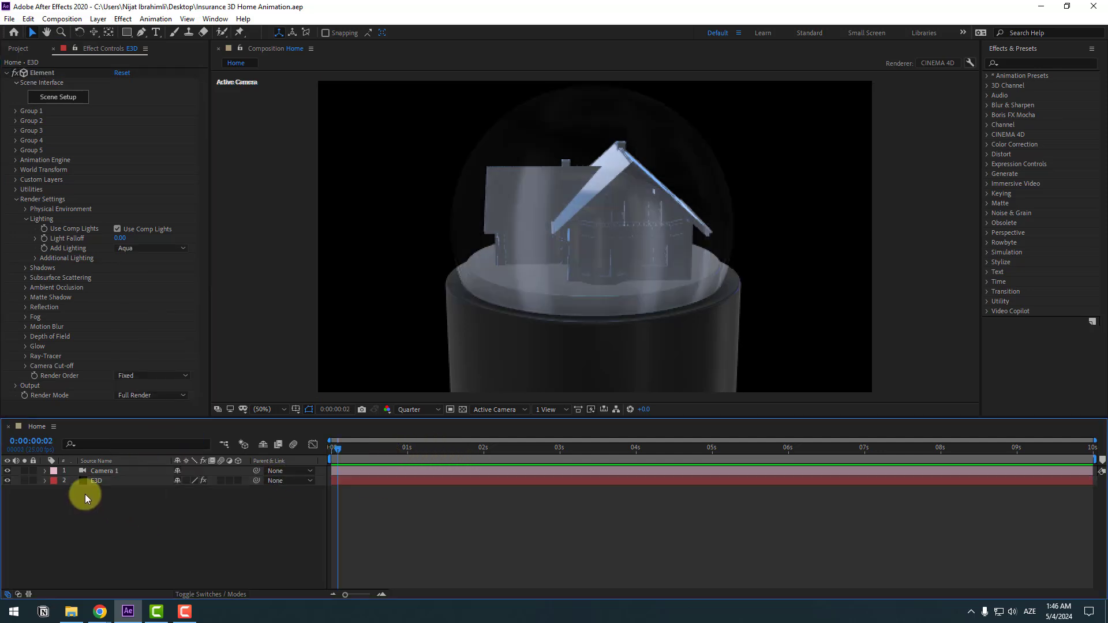
left_click(94, 481)
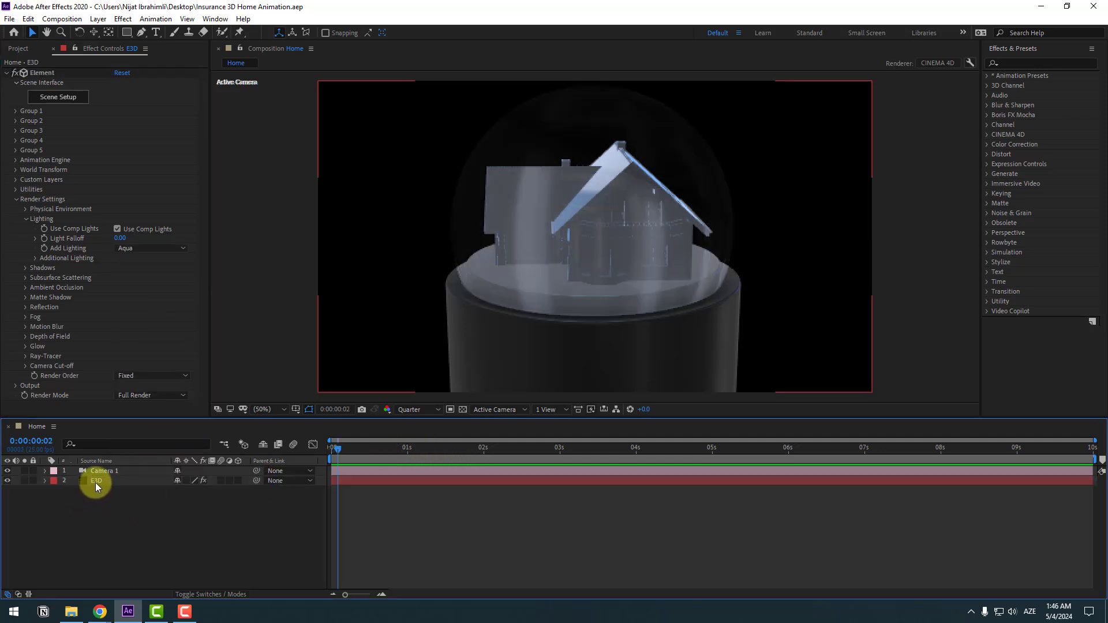
Step: Keyframe Y Rotation World at 0x at the composition start
left_click(16, 171)
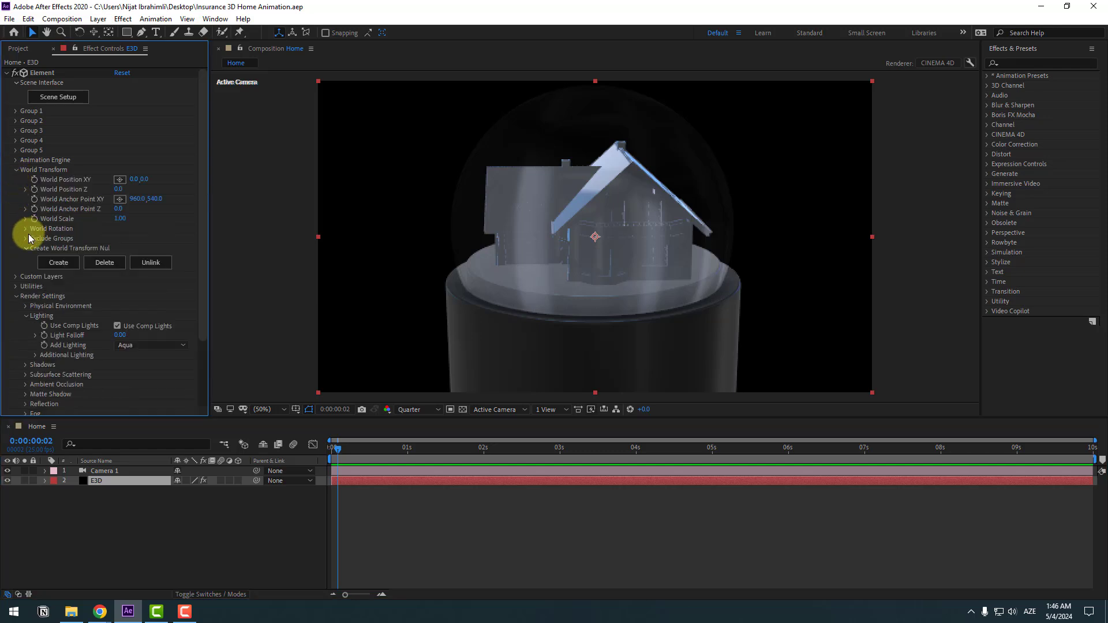
left_click(26, 230)
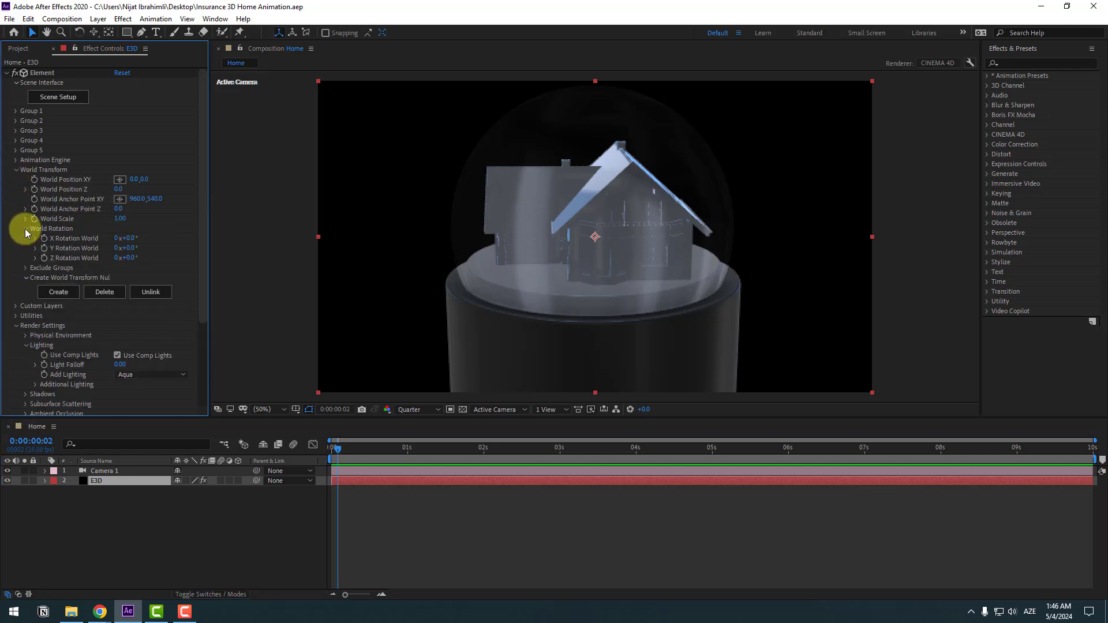
left_click_drag(354, 448, 304, 448)
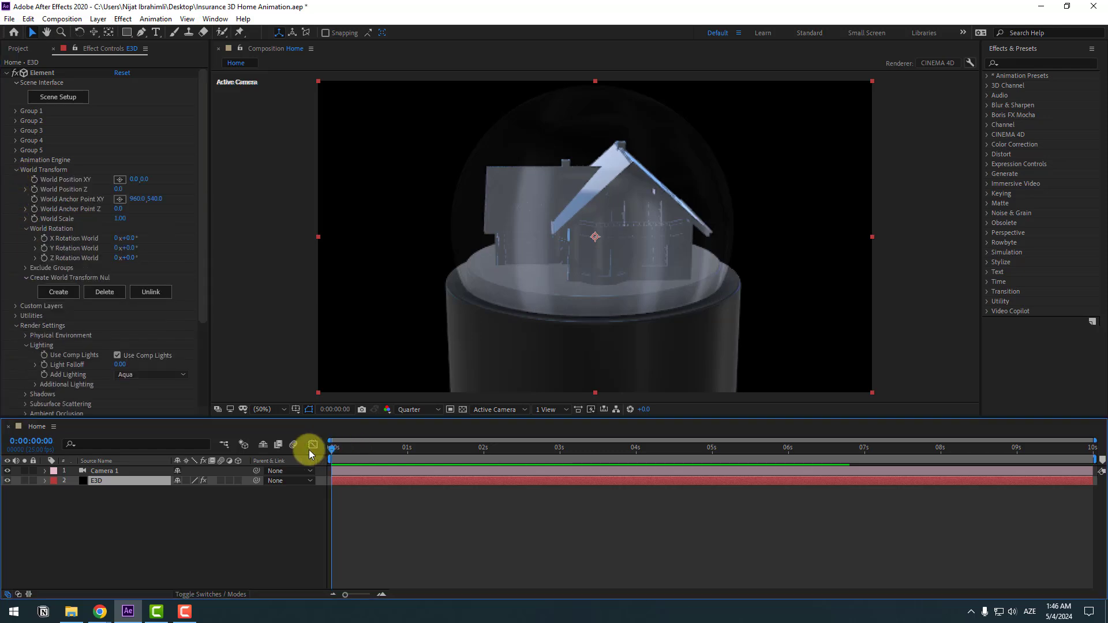
left_click(43, 249)
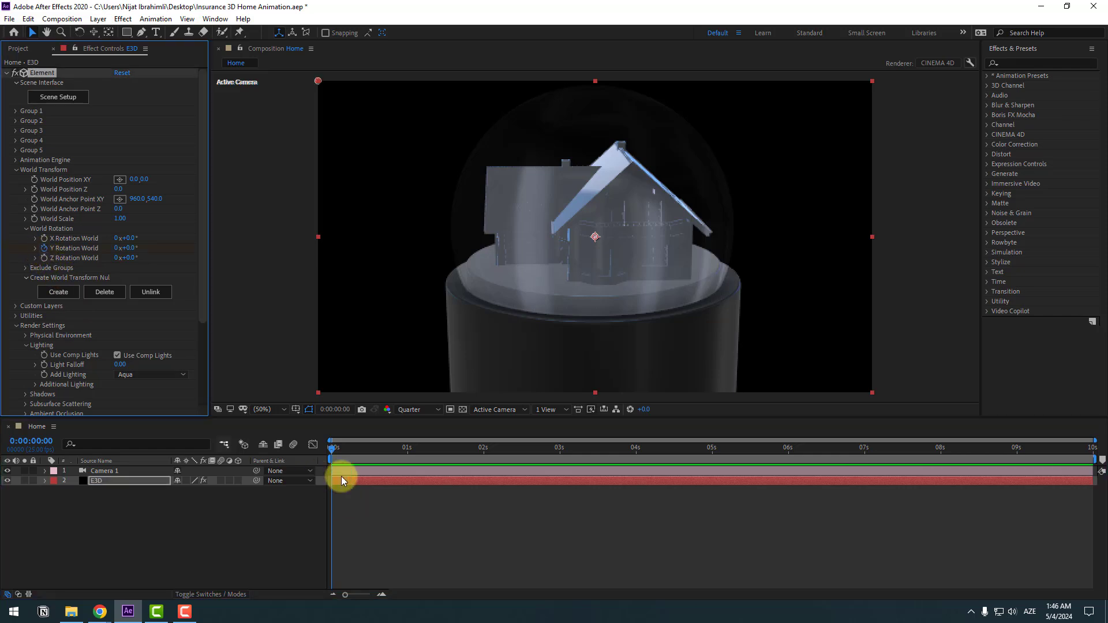
Step: On the last frame set Y Rotation World to -1 revolution and preview the spin
left_click_drag(779, 448, 1104, 459)
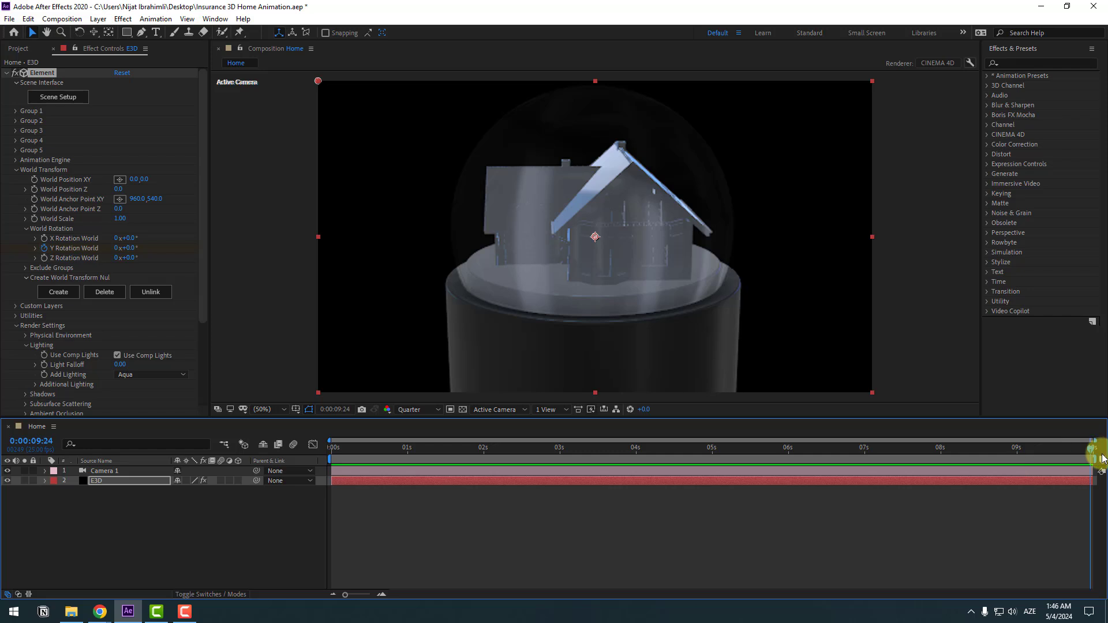
left_click(116, 249)
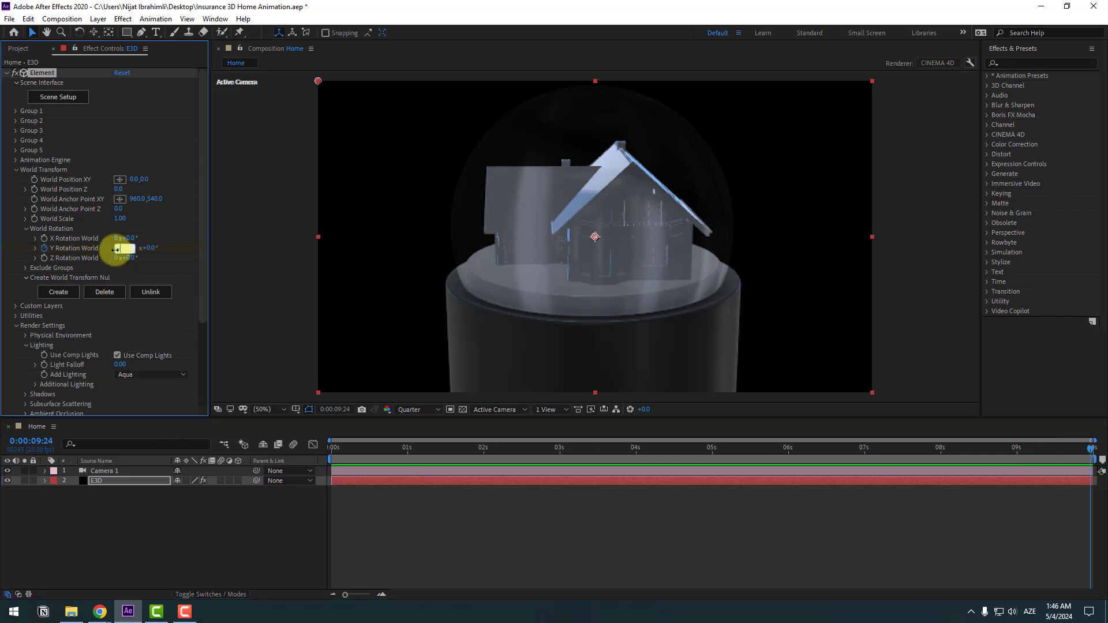
type("-1")
key("Return")
left_click(501, 536)
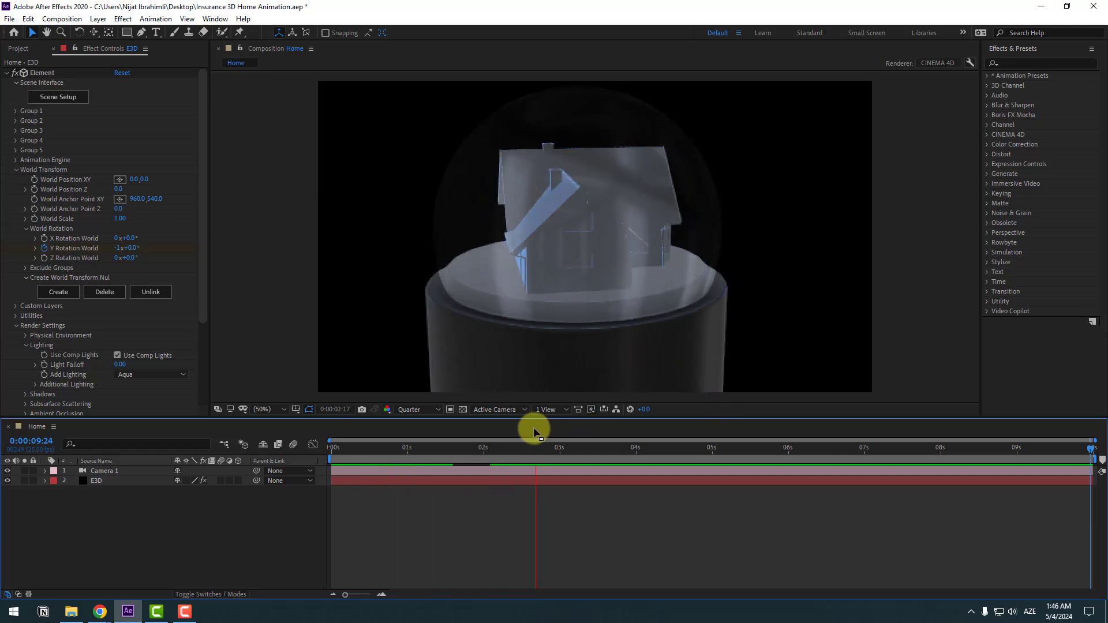
key("space")
right_click(95, 545)
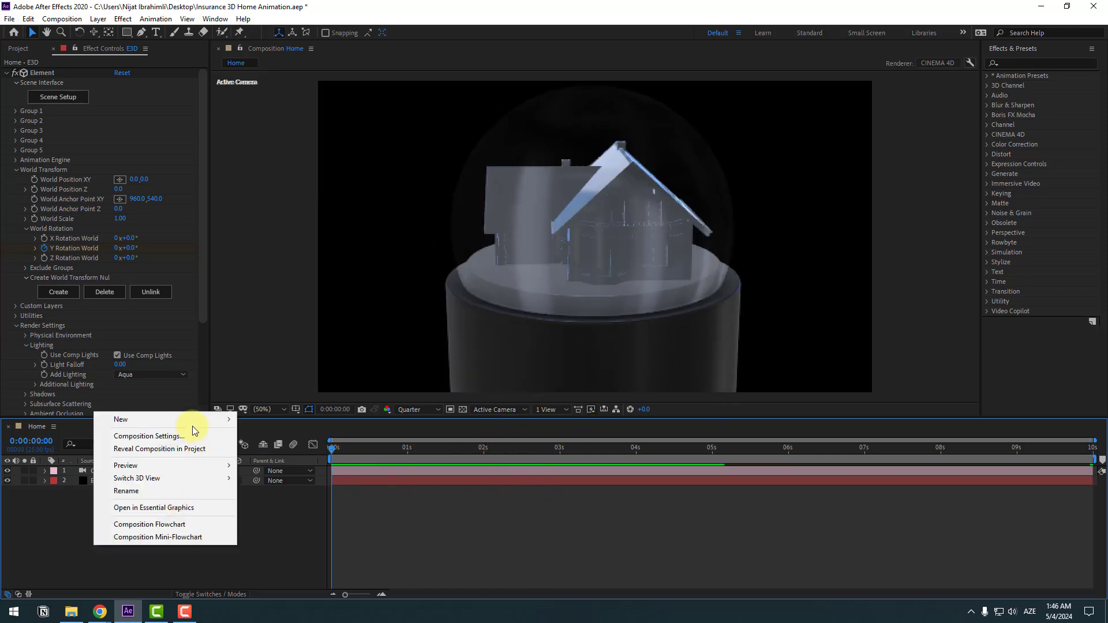
Step: Create a solid named BG and place it below the E3D layer
mouse_move(200, 424)
left_click(266, 450)
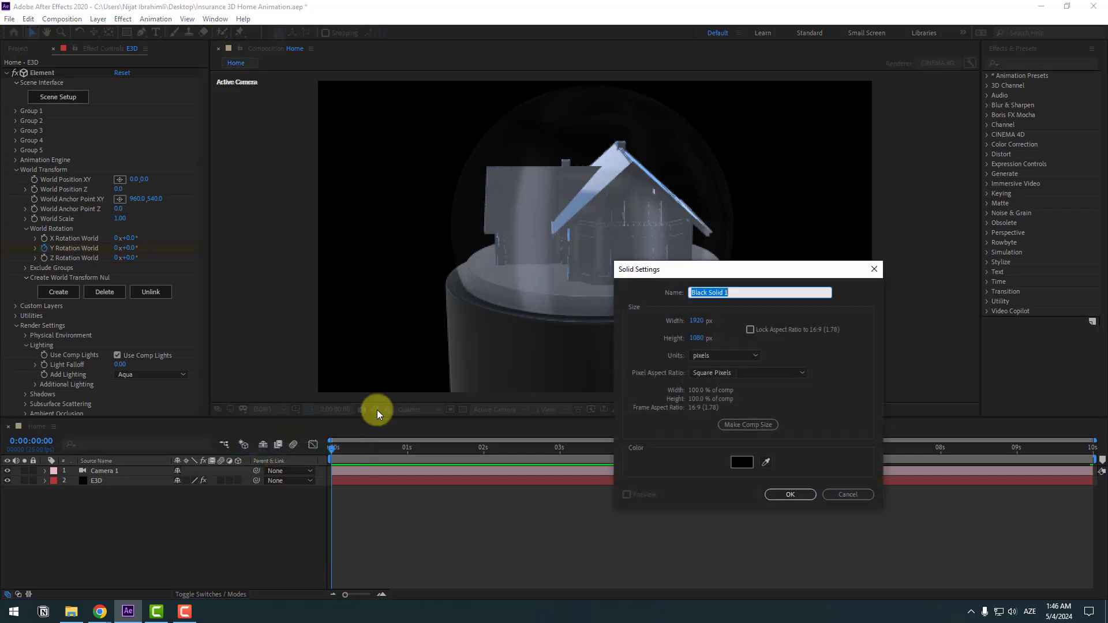
left_click(796, 495)
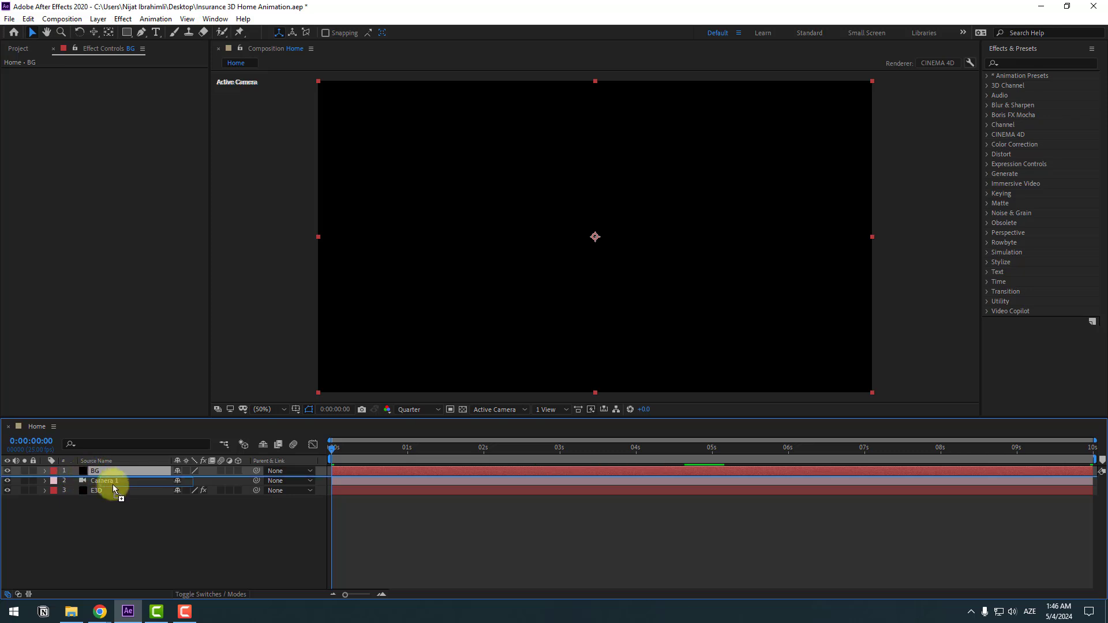
left_click_drag(113, 488, 112, 499)
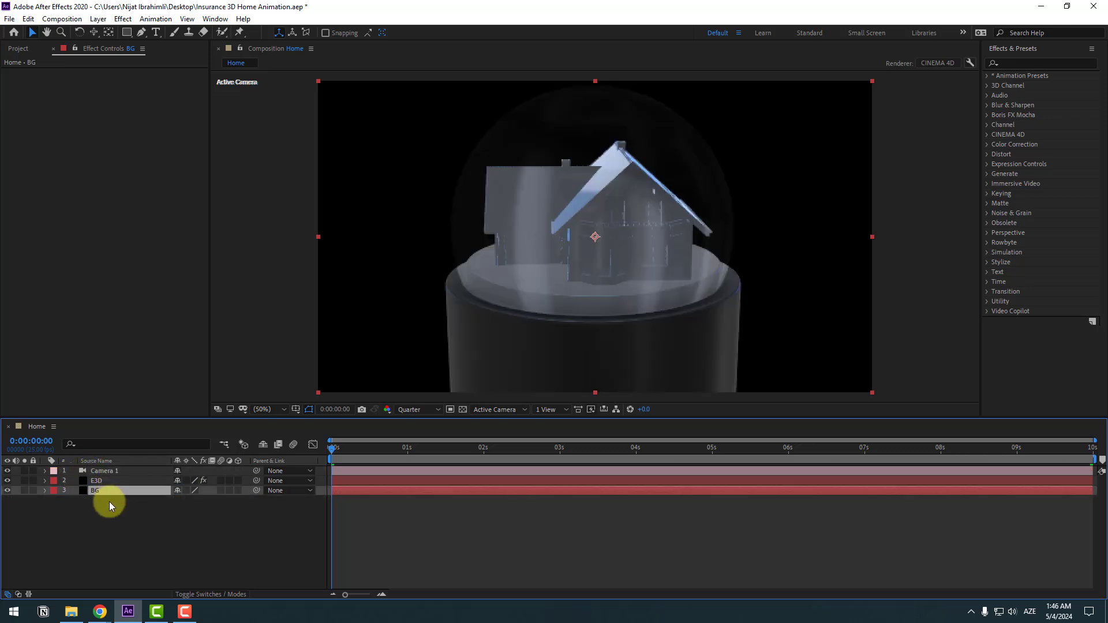
Step: Fill BG with near-black 070707 using the Fill effect and lock the layer
left_click(1025, 62)
type("fill")
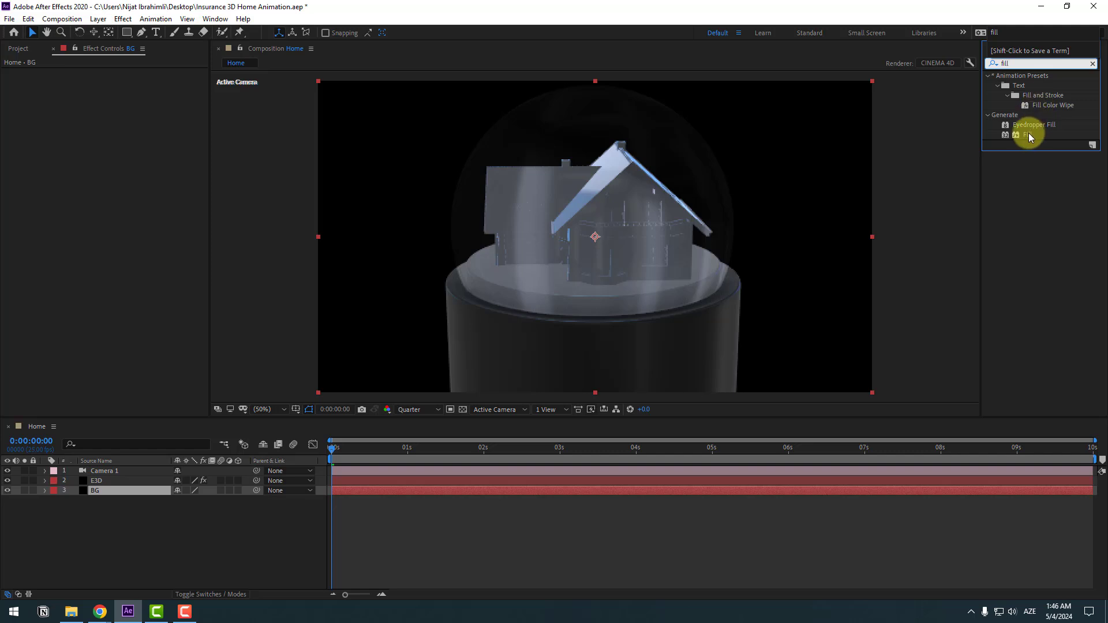
left_click_drag(1027, 135, 99, 488)
left_click(119, 102)
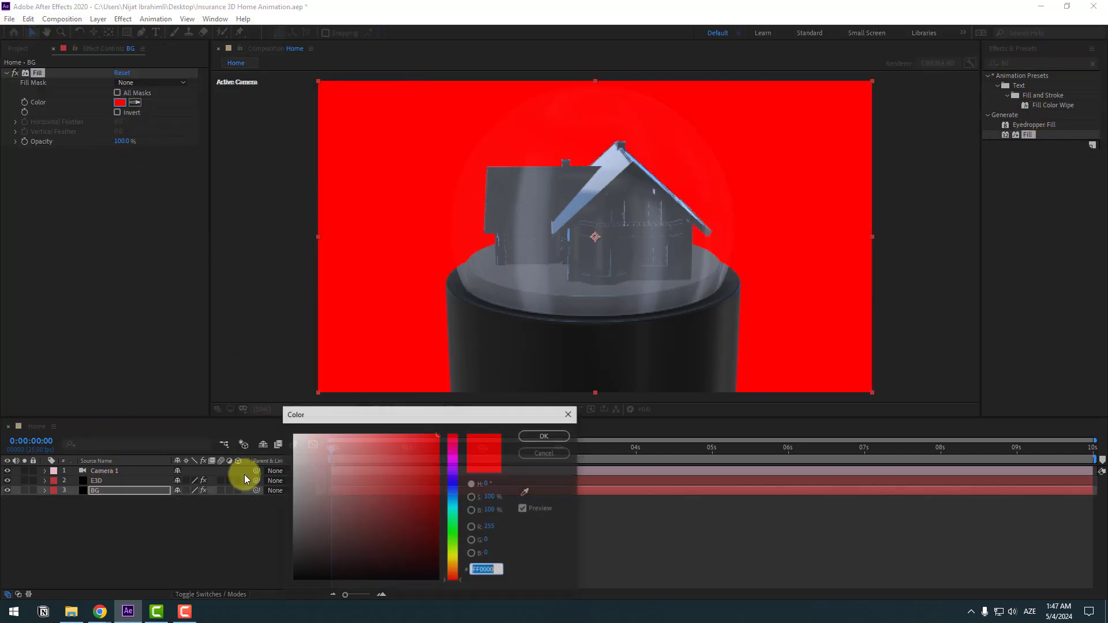
left_click_drag(299, 546, 249, 578)
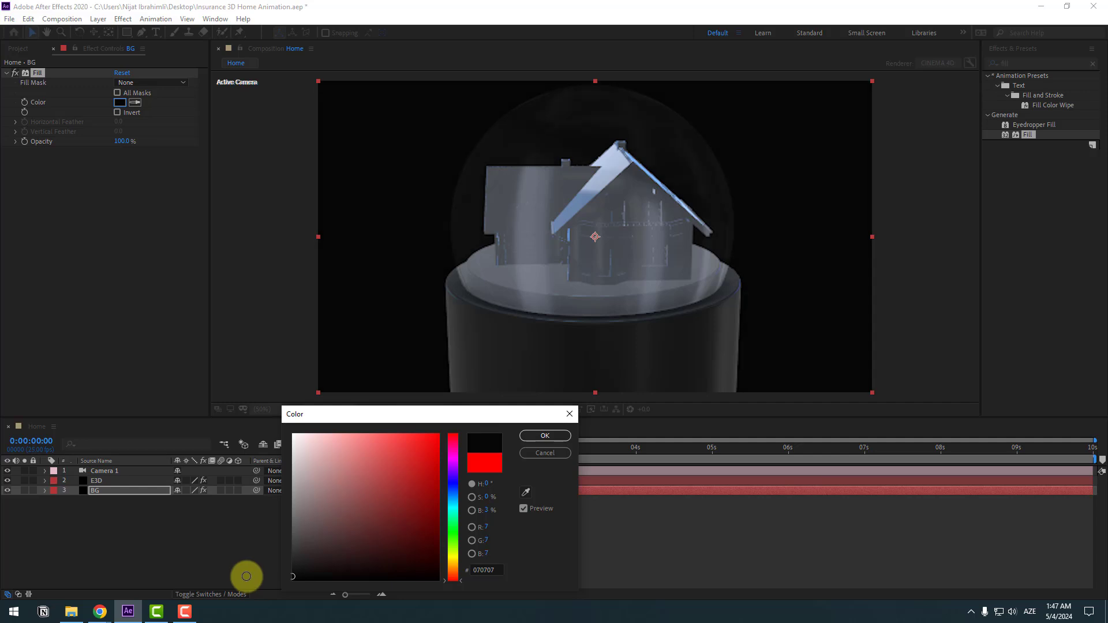
left_click(545, 437)
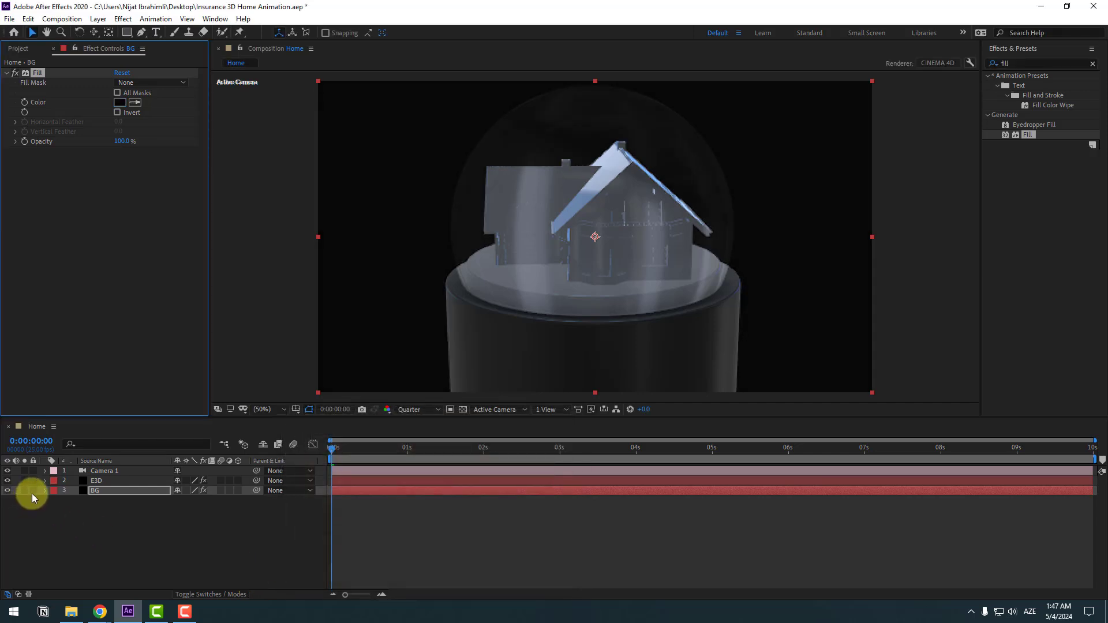
left_click(32, 492)
left_click_drag(381, 449, 355, 452)
left_click(94, 482)
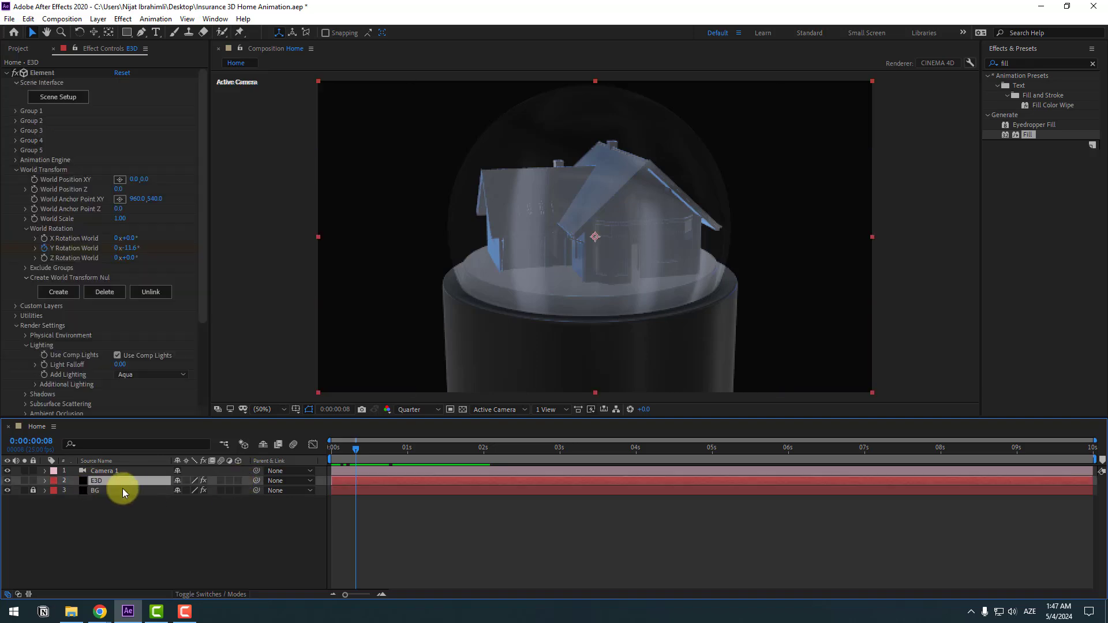
Step: Apply the BackLight_2K_15 environment preset in Scene Setup
left_click(72, 99)
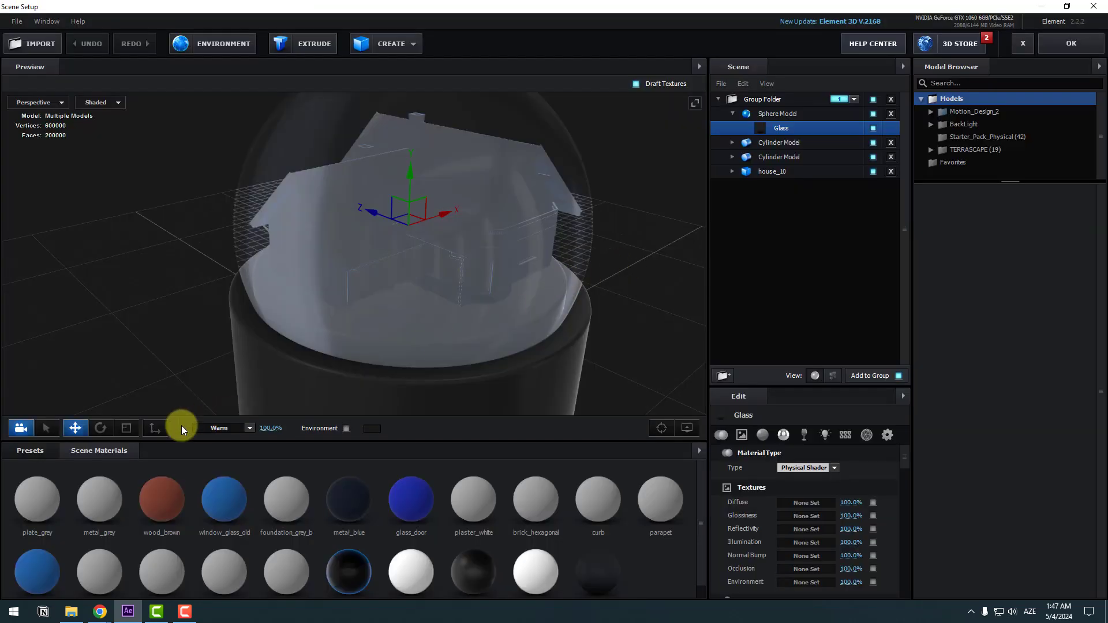
left_click(29, 452)
left_click(36, 480)
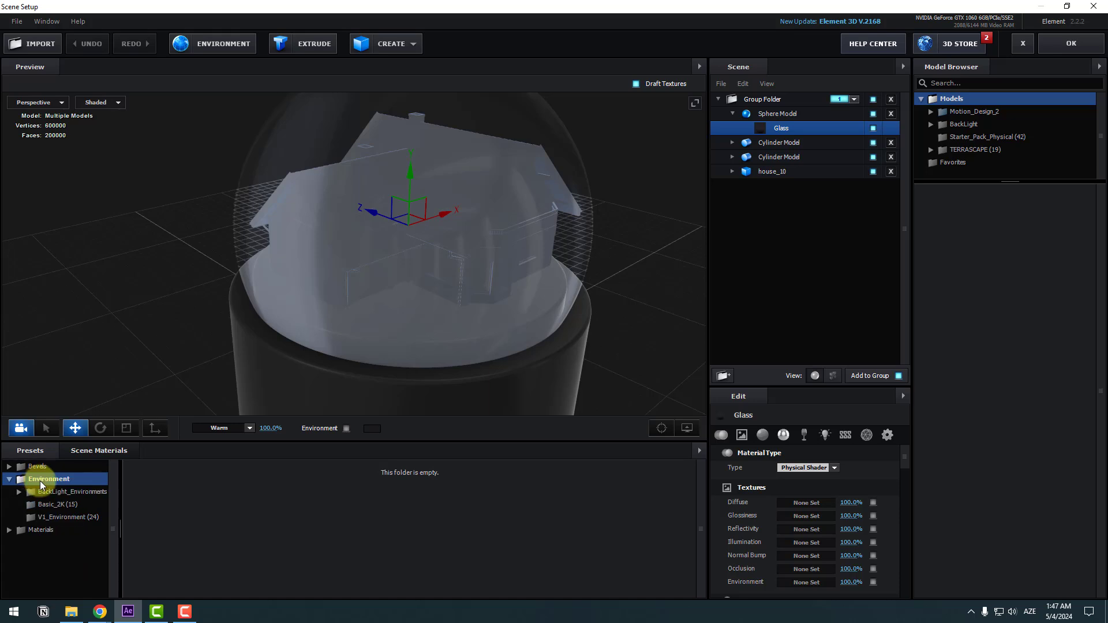
left_click(40, 491)
left_click(44, 500)
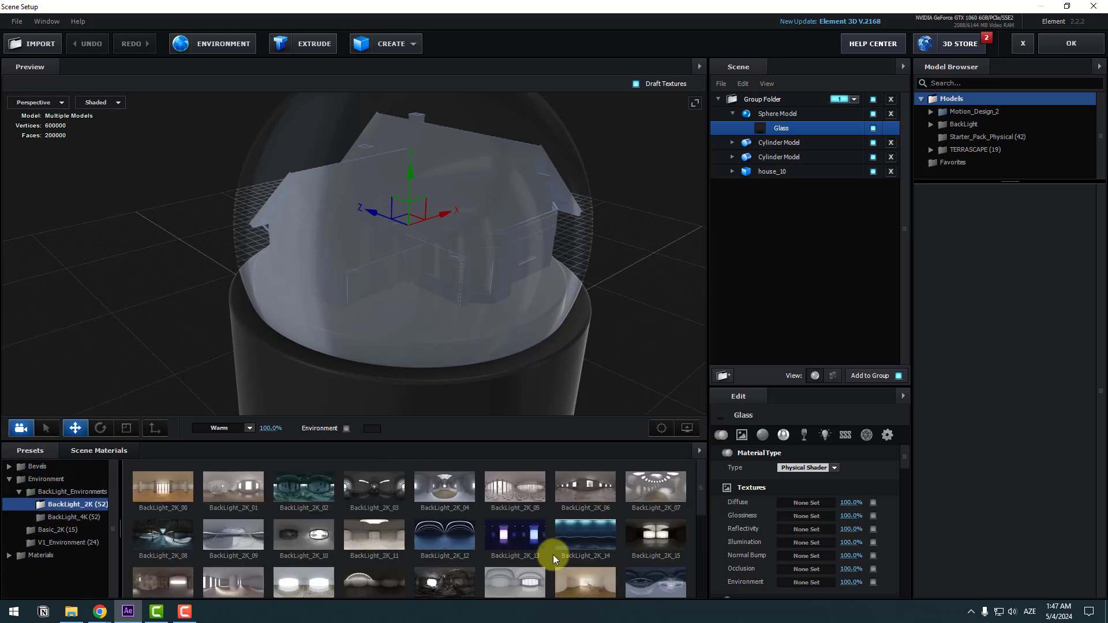
double_click(659, 538)
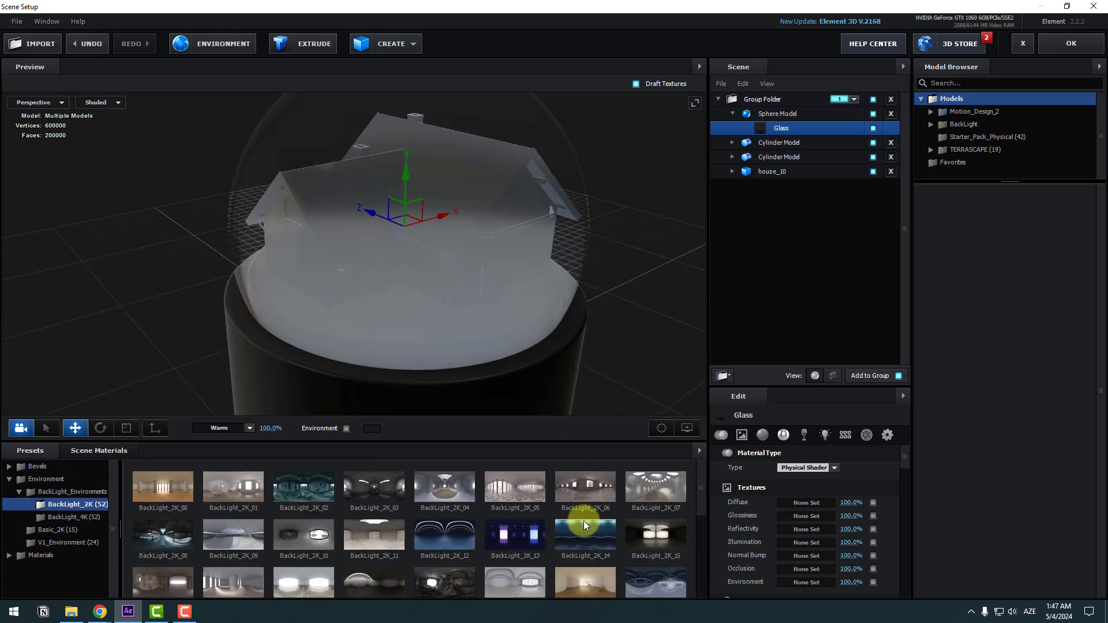
Step: Try the BackLight_2K_31 and BackLight_2K_30 environments, orbiting the preview
scroll(583, 521, "down", 3)
double_click(637, 507)
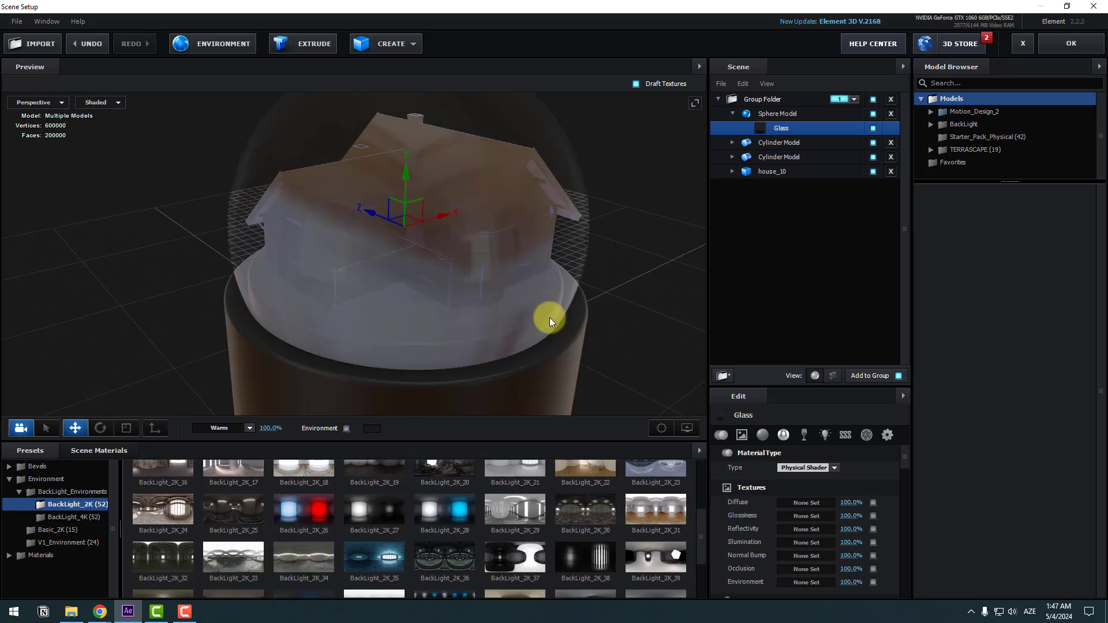
left_click_drag(549, 317, 547, 511)
double_click(568, 511)
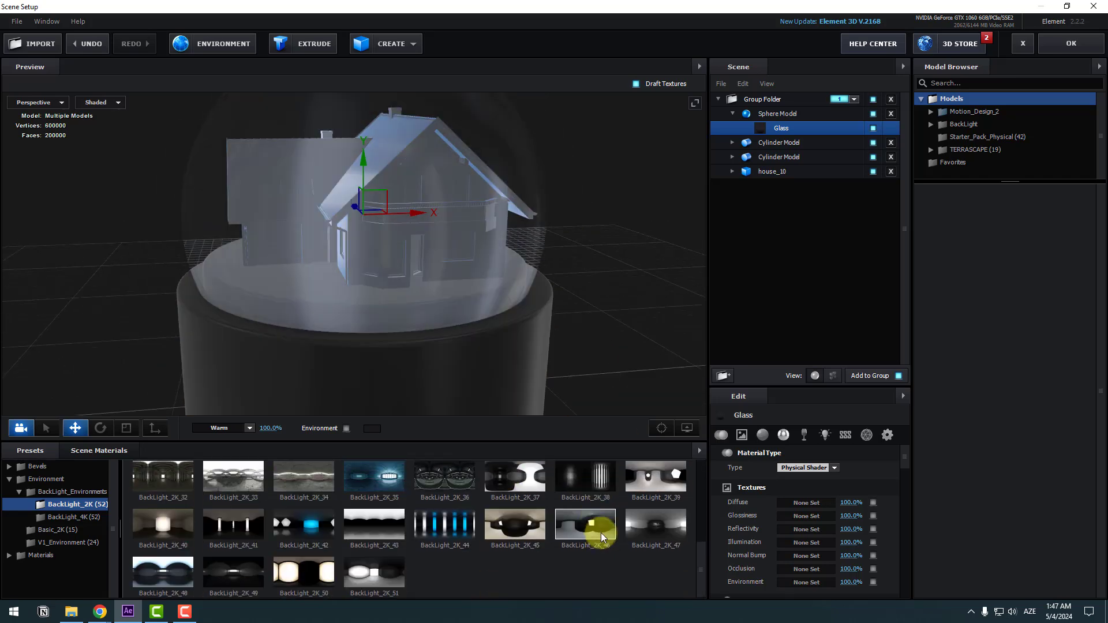
scroll(600, 532, "up", 1)
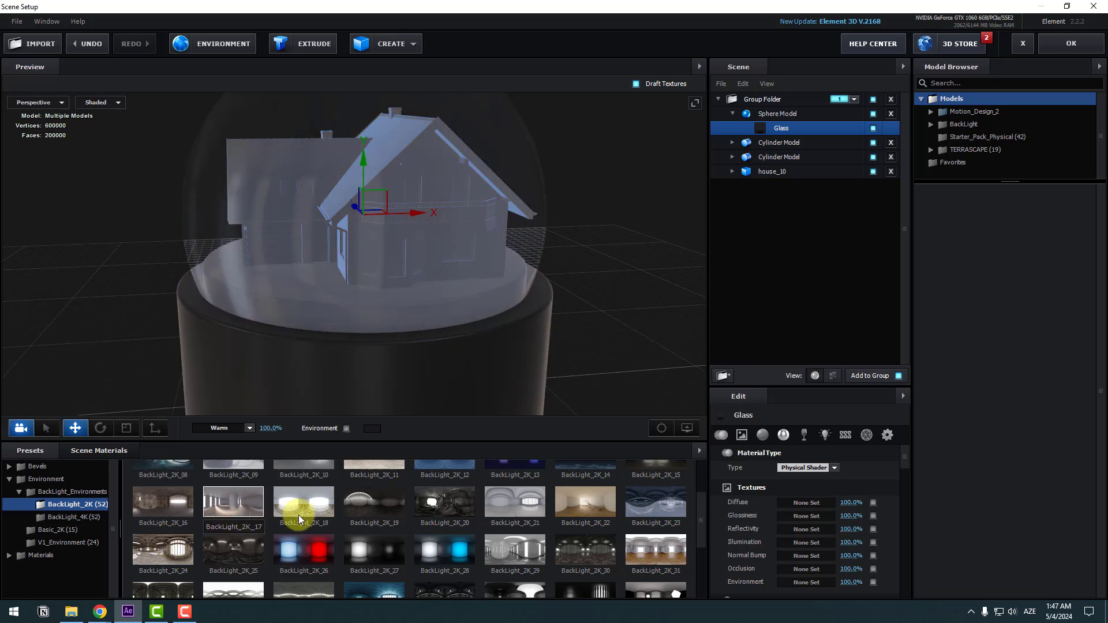
scroll(657, 536, "up", 2)
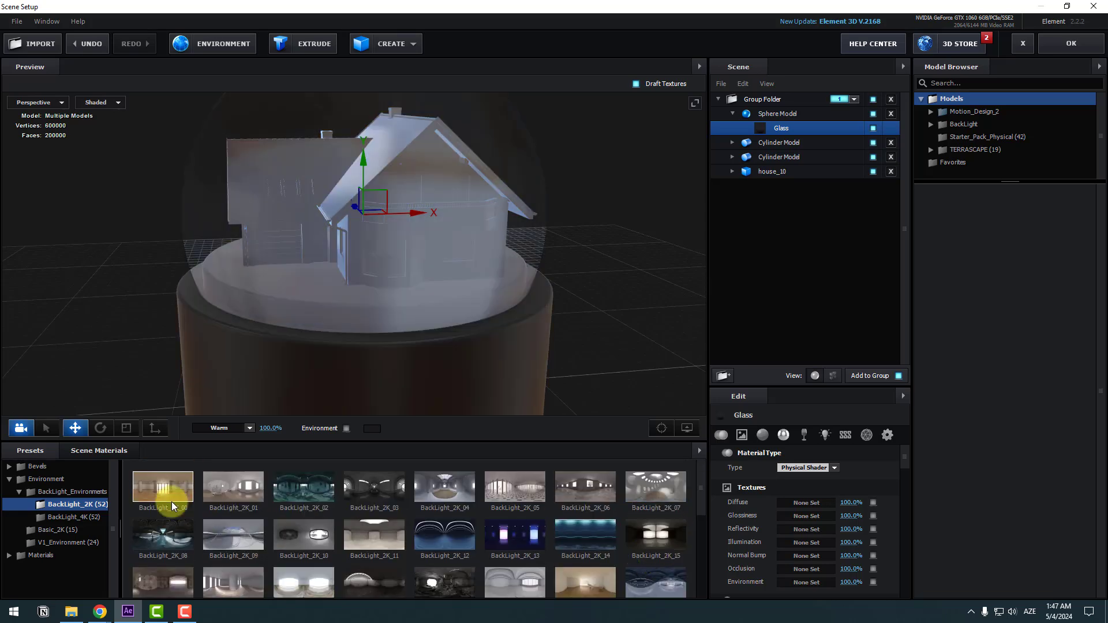
left_click_drag(505, 375, 580, 312)
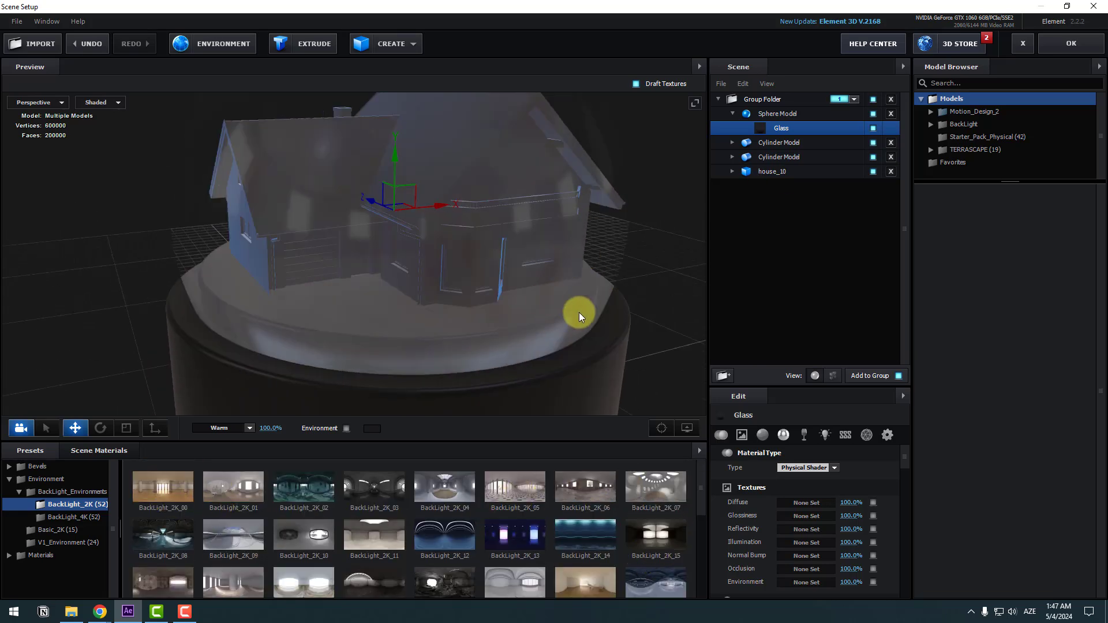
Step: Hide the glass dome Sphere Model
left_click(775, 115)
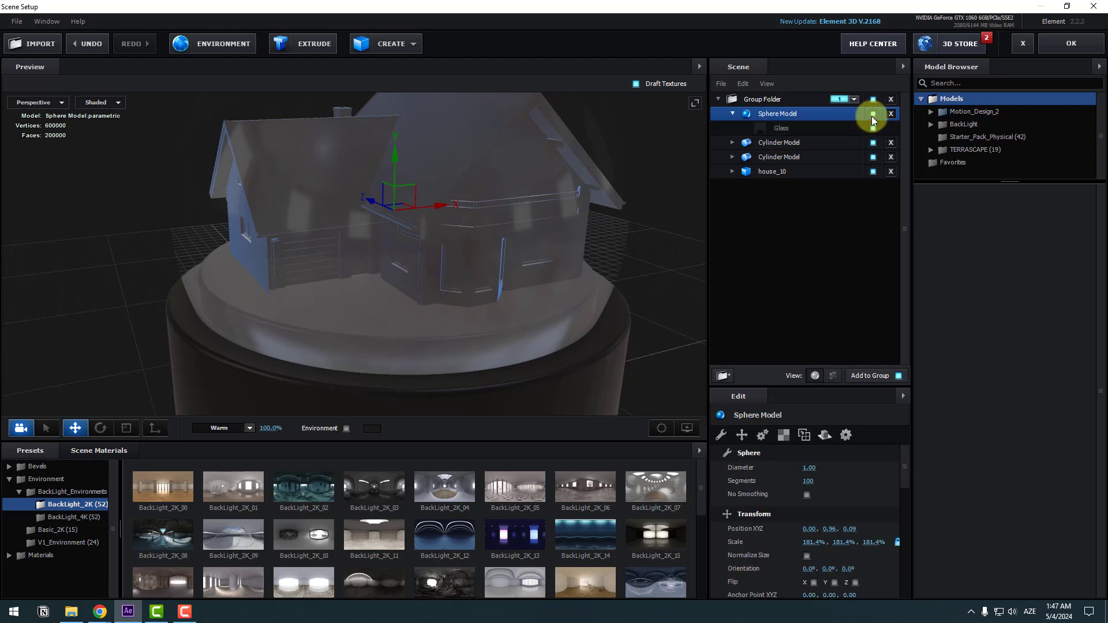
left_click(873, 114)
left_click_drag(454, 299, 314, 366)
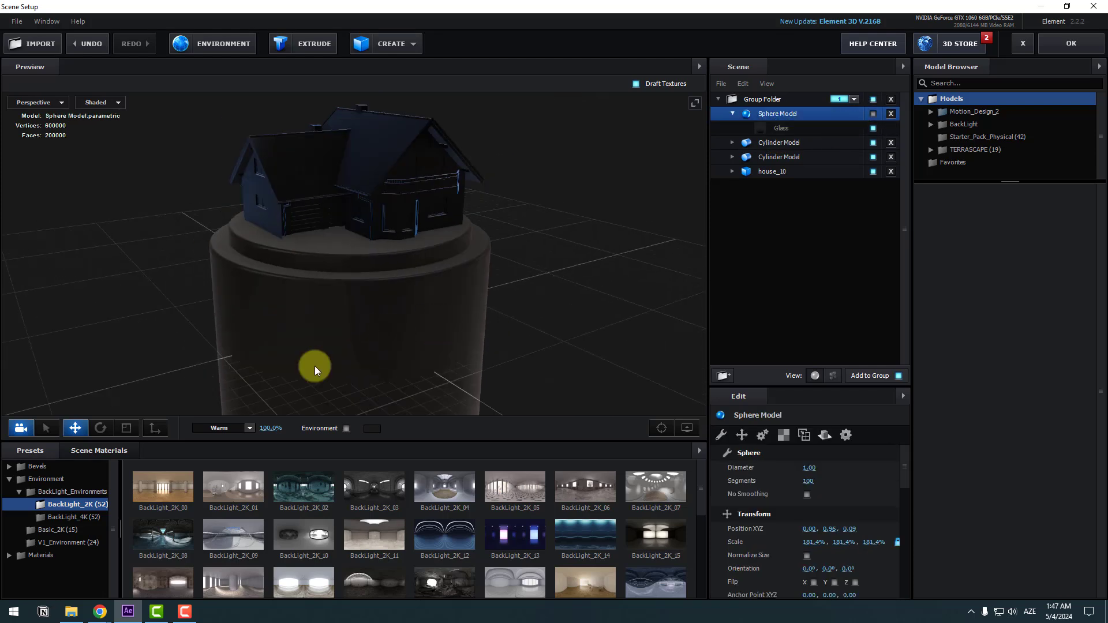
Step: Apply a Pro_Shaders_2 Tiles material to the cylinder base under the house
left_click(42, 556)
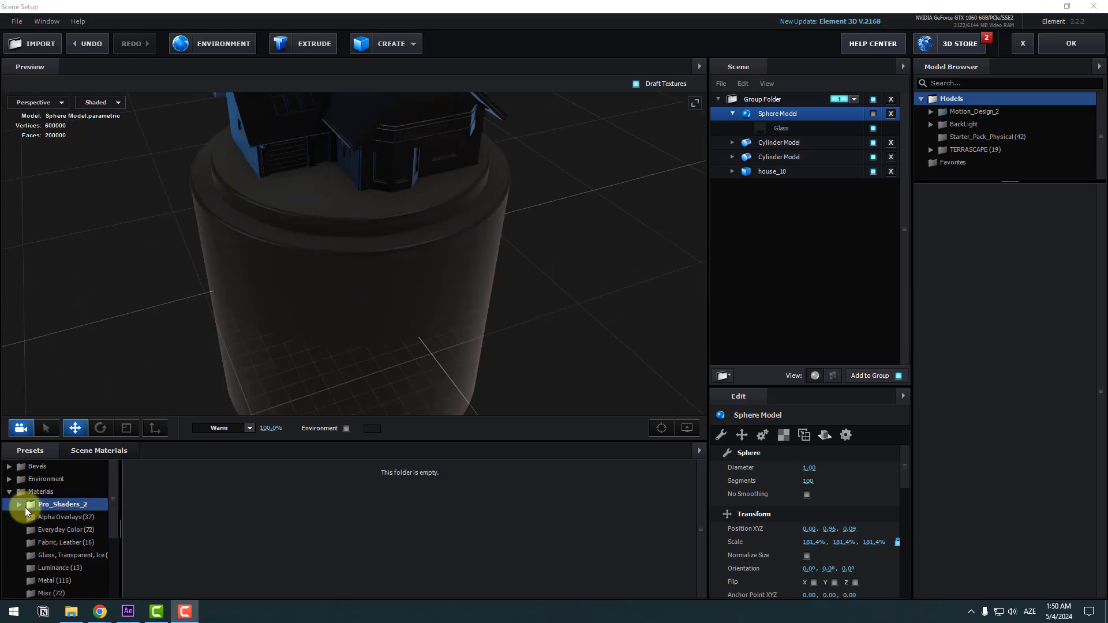
left_click(18, 506)
scroll(72, 534, "down", 3)
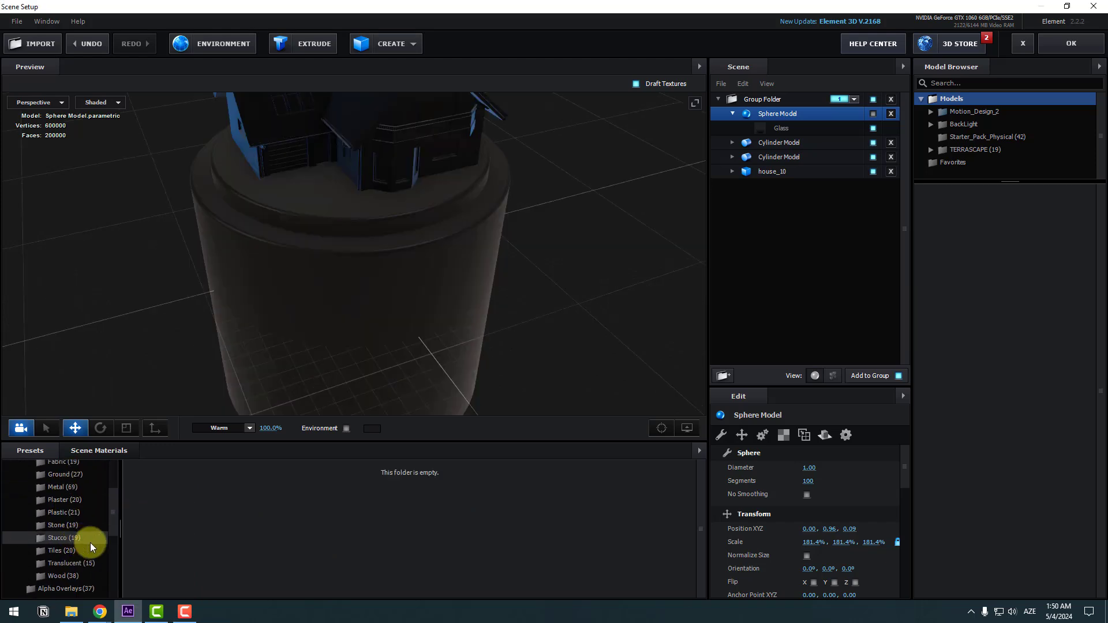
left_click(70, 551)
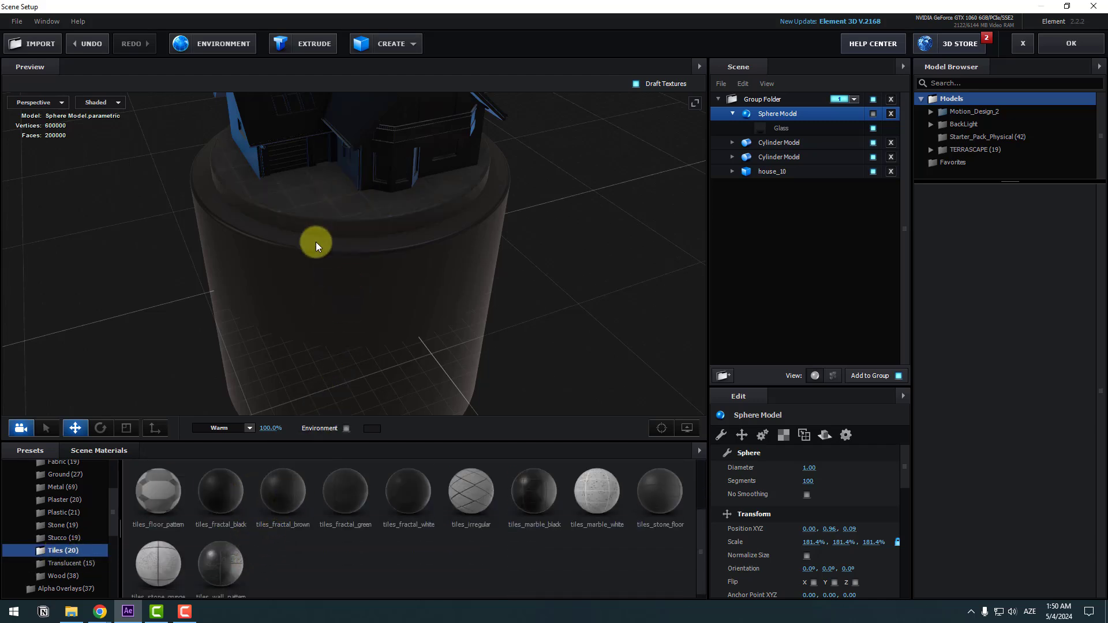
left_click_drag(316, 242, 404, 289)
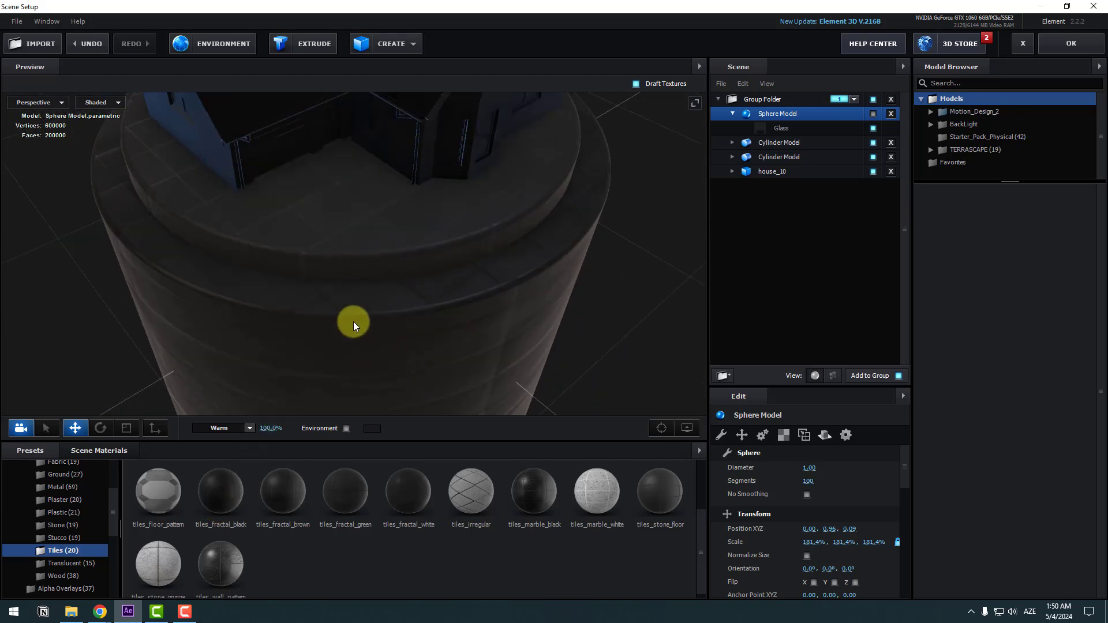
left_click_drag(354, 321, 501, 366)
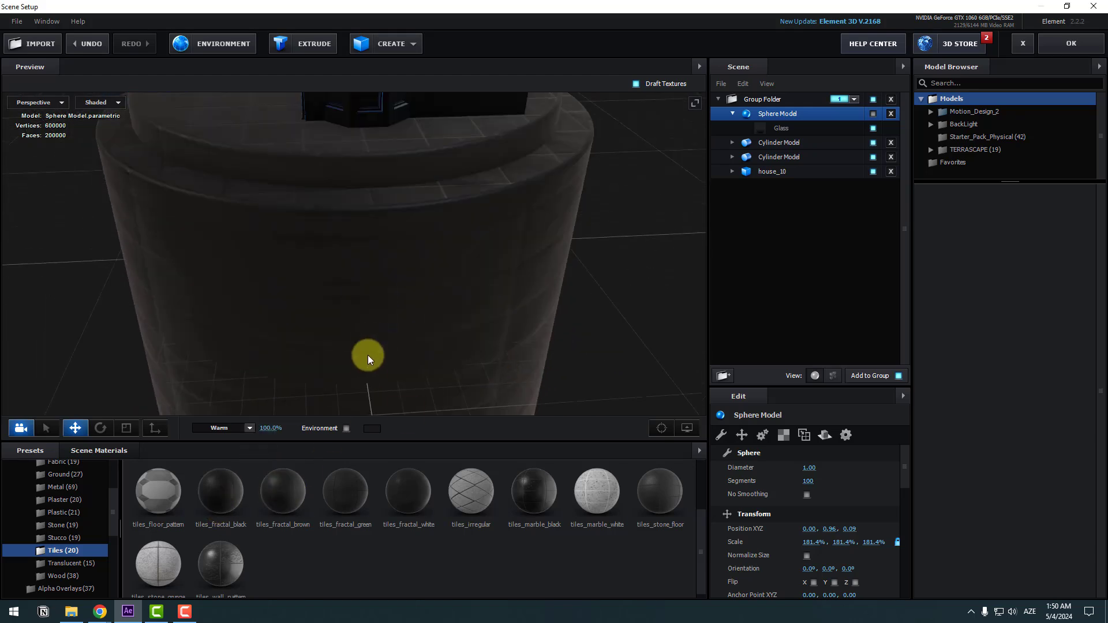
scroll(346, 337, "down", 5)
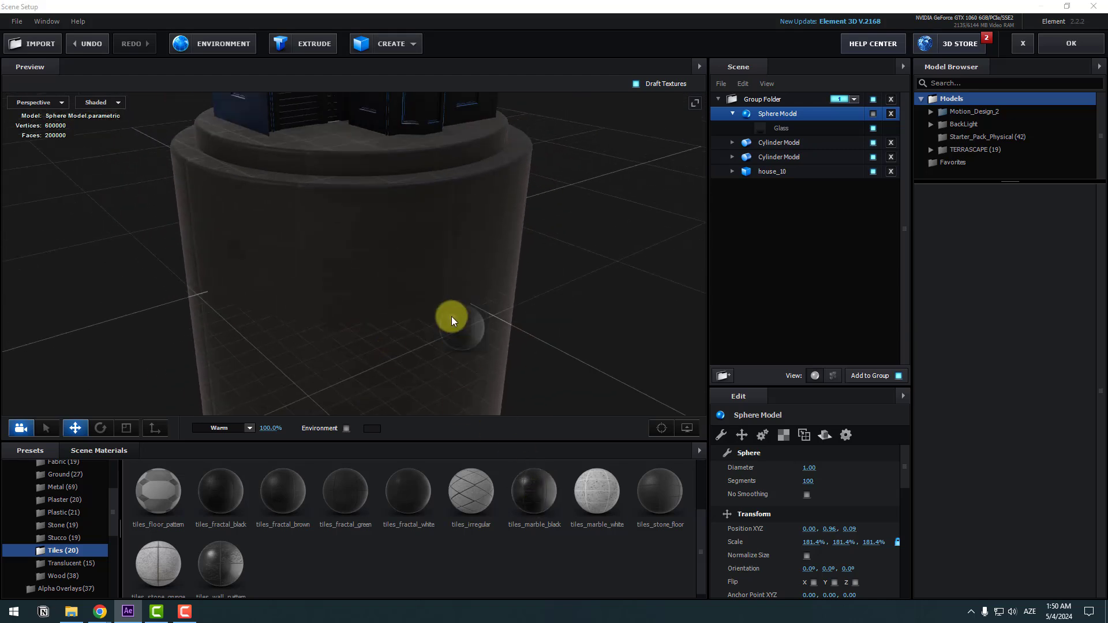
left_click_drag(451, 316, 459, 280)
Step: Show the glass dome sphere again and close Scene Setup
left_click(873, 114)
left_click(1052, 48)
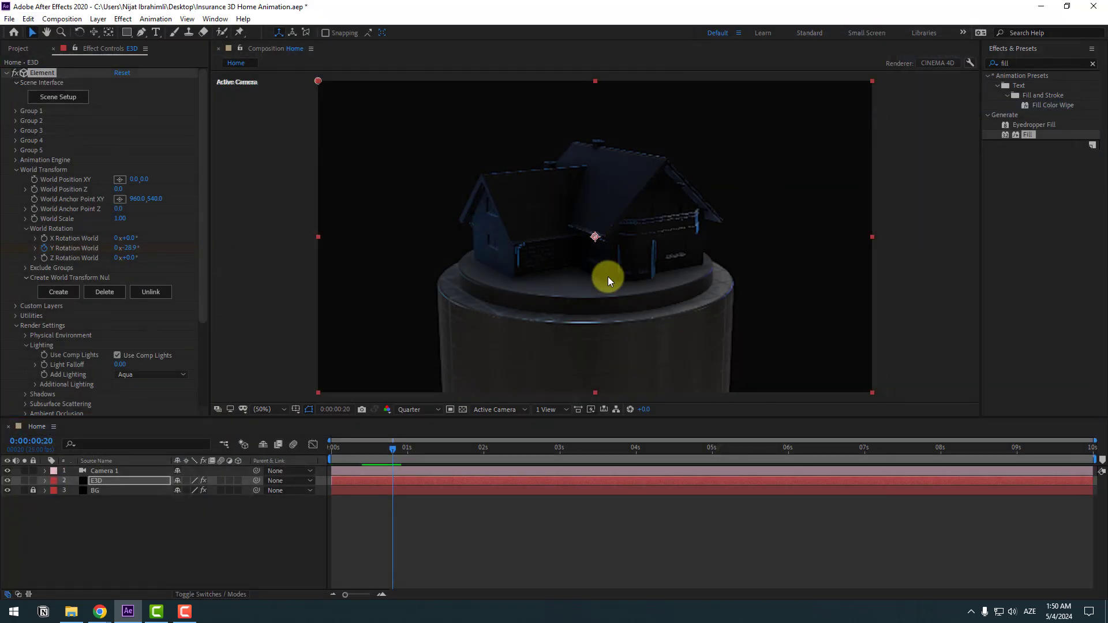
left_click(17, 170)
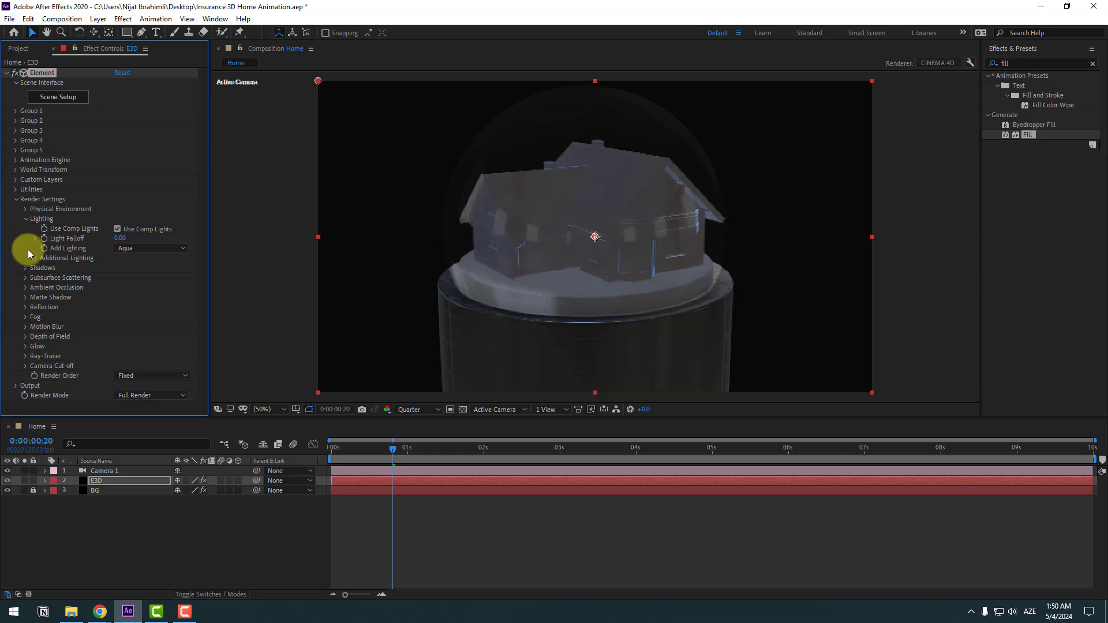
left_click(26, 220)
Step: Lower the environment exposure and raise Lighting Influence to 61%
left_click(25, 210)
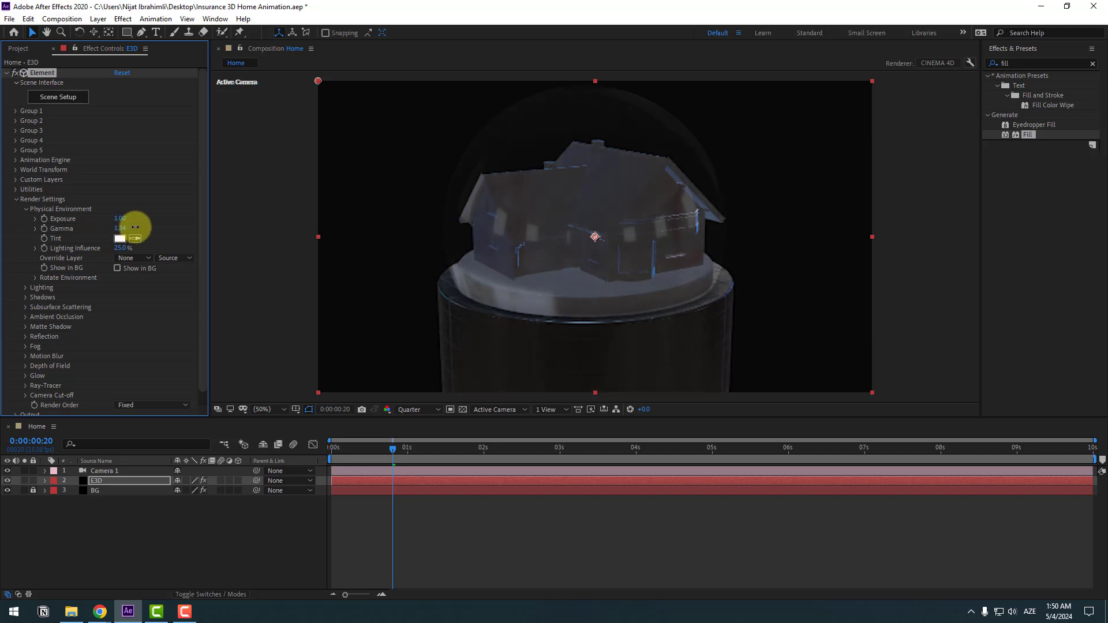
left_click_drag(136, 220, 119, 218)
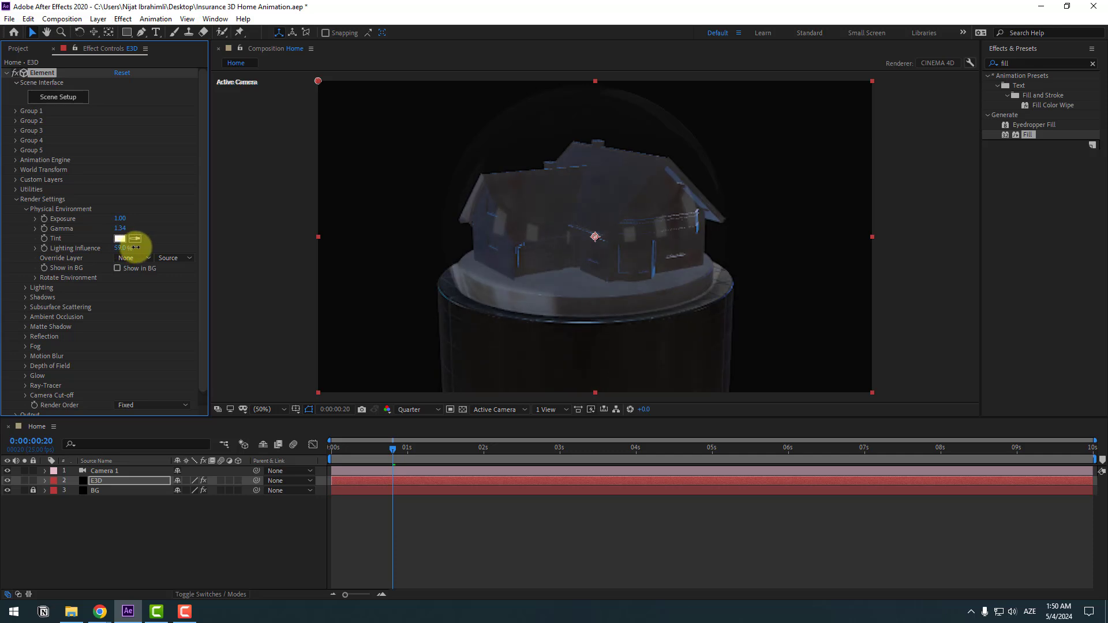
left_click_drag(136, 247, 138, 247)
left_click_drag(372, 451, 423, 435)
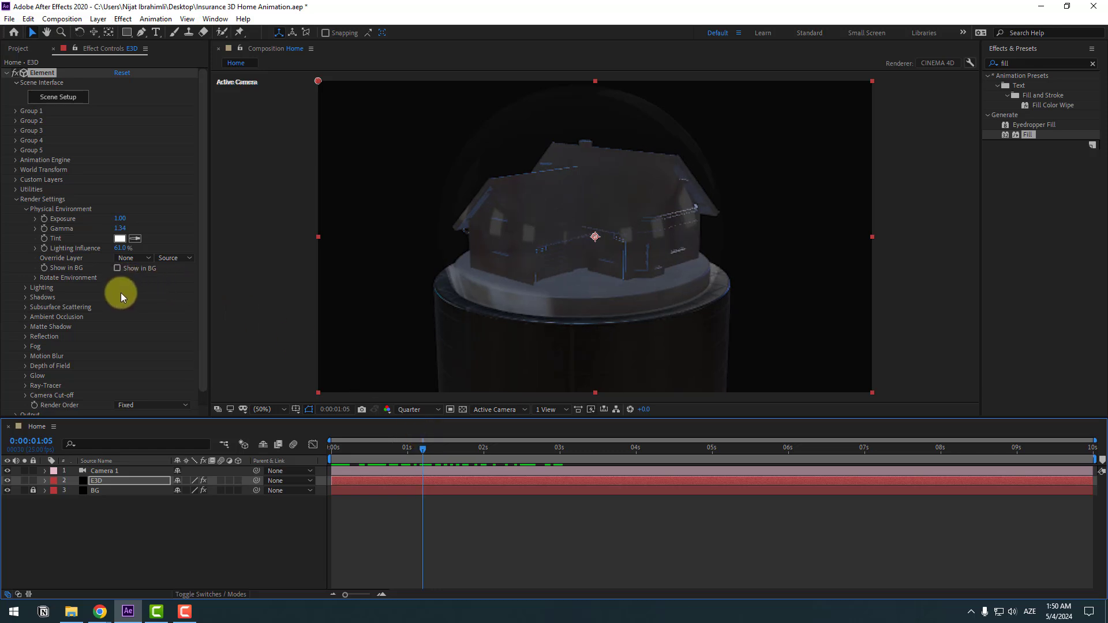
Step: Set additional lighting to 162% brightness, rotated X 212°, Y 92°, Z 22°
left_click(24, 287)
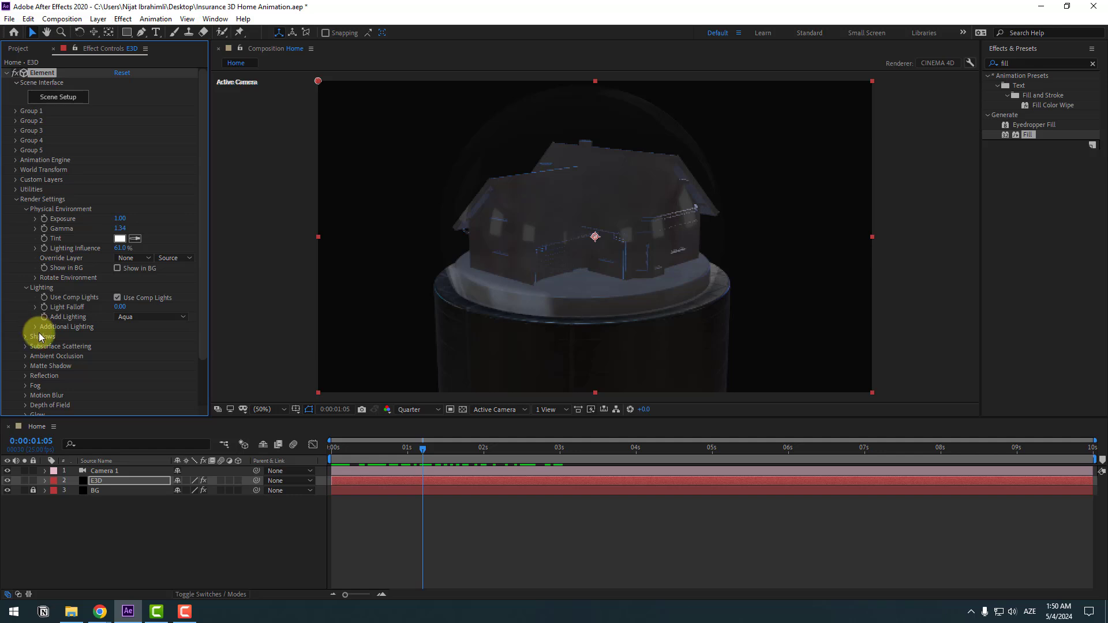
left_click(35, 327)
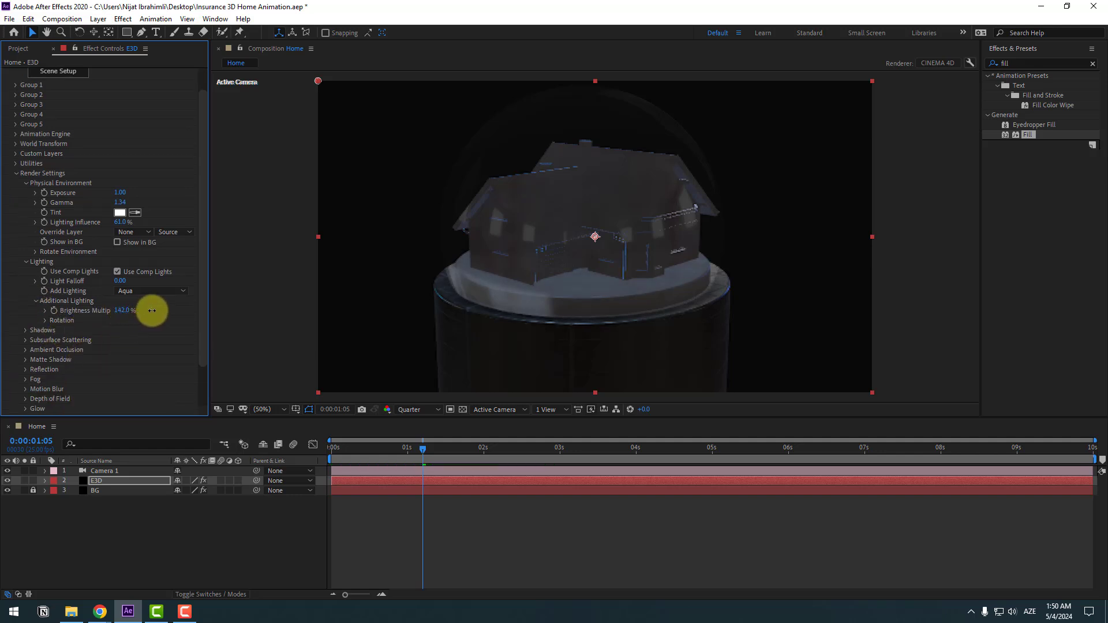
left_click_drag(151, 310, 126, 308)
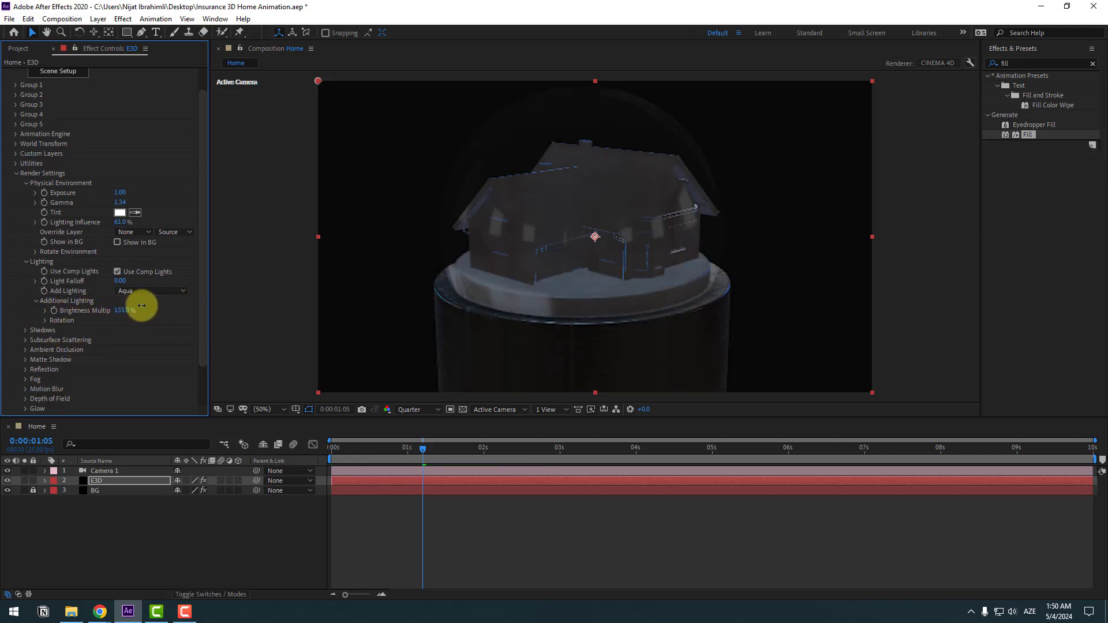
left_click(45, 322)
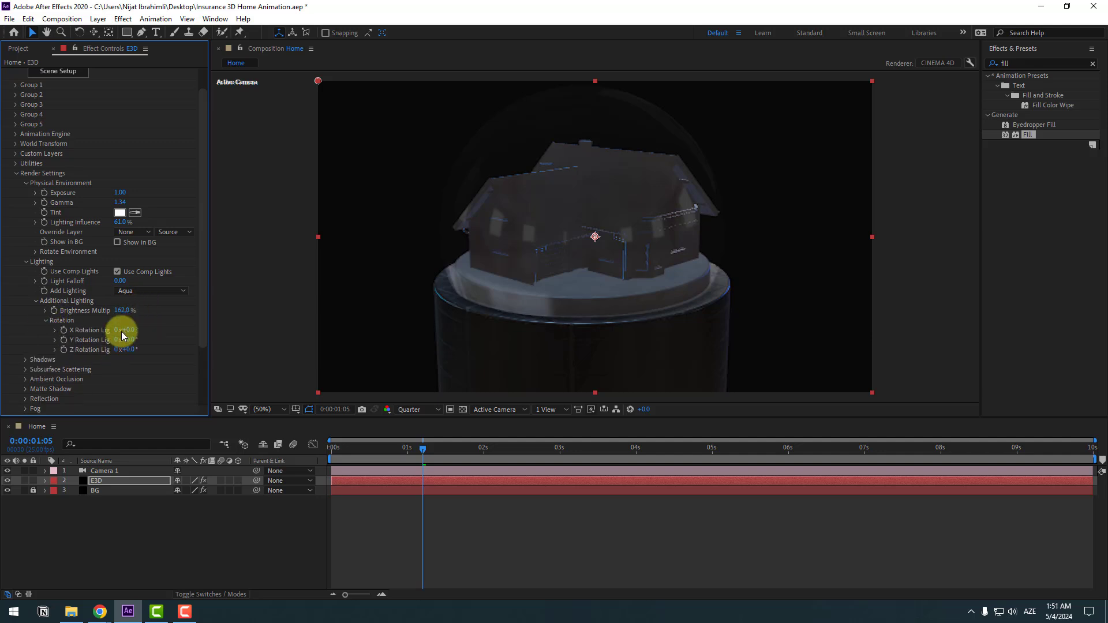
left_click_drag(143, 329, 182, 336)
left_click_drag(115, 351, 141, 346)
left_click_drag(366, 445, 722, 423)
key("Home")
Step: Set the glass Specular Multiplier and Glossiness to 100% in Scene Setup
left_click(88, 480)
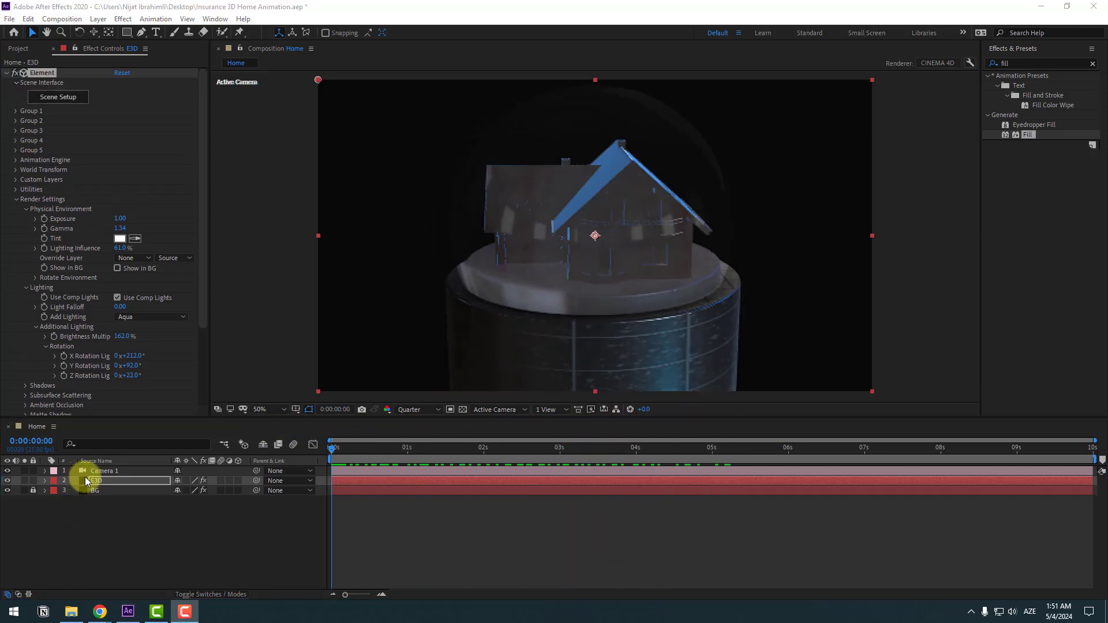
left_click(69, 94)
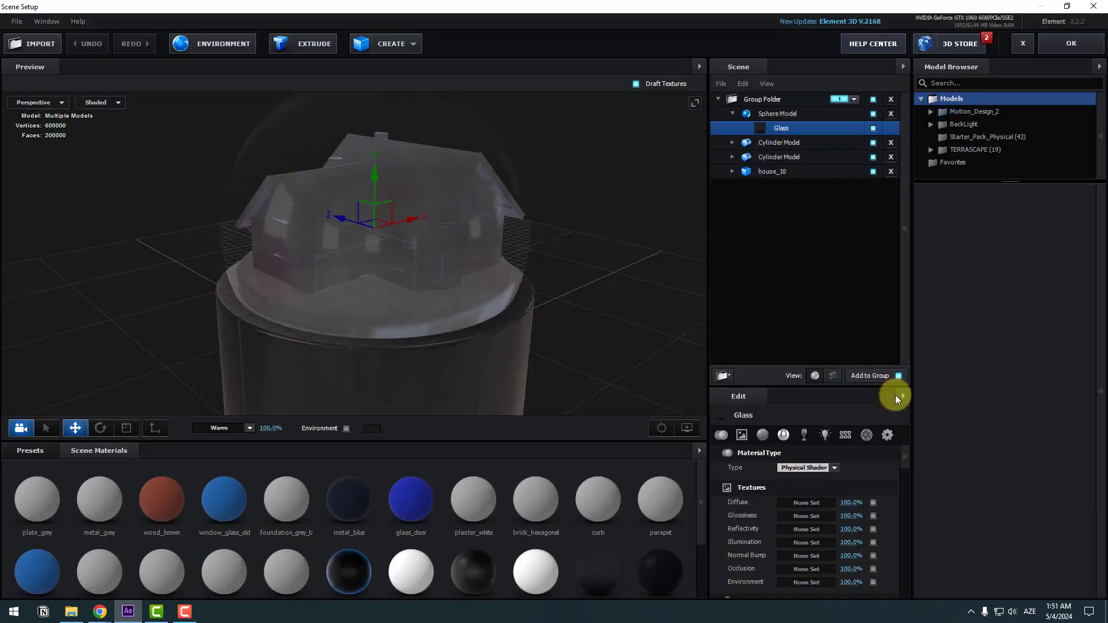
scroll(905, 460, "down", 5)
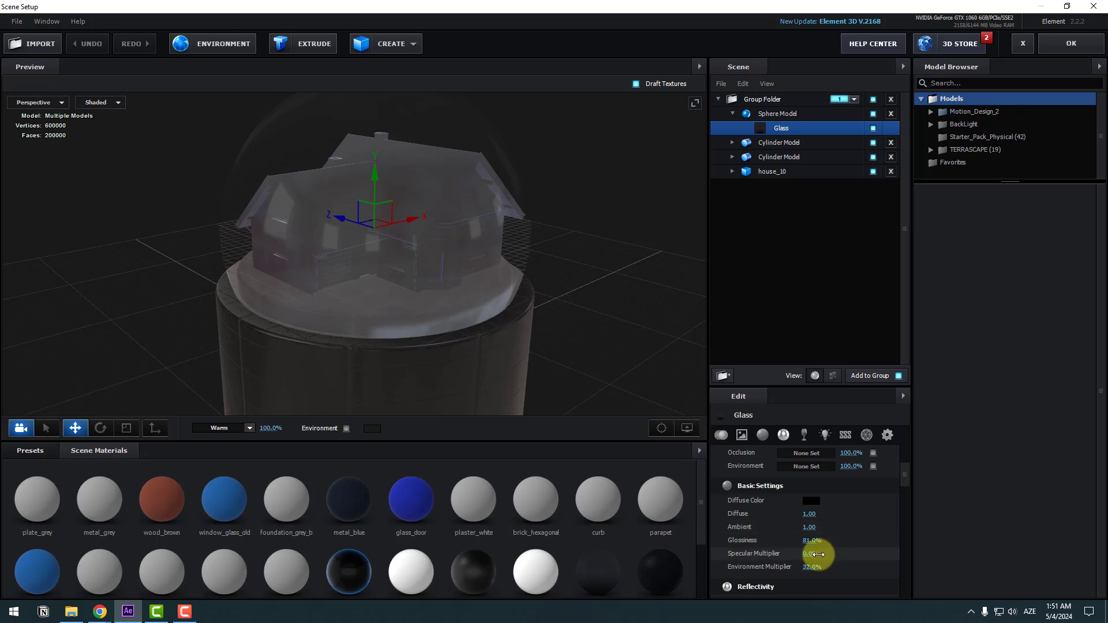
left_click(811, 554)
type("100")
key("Return")
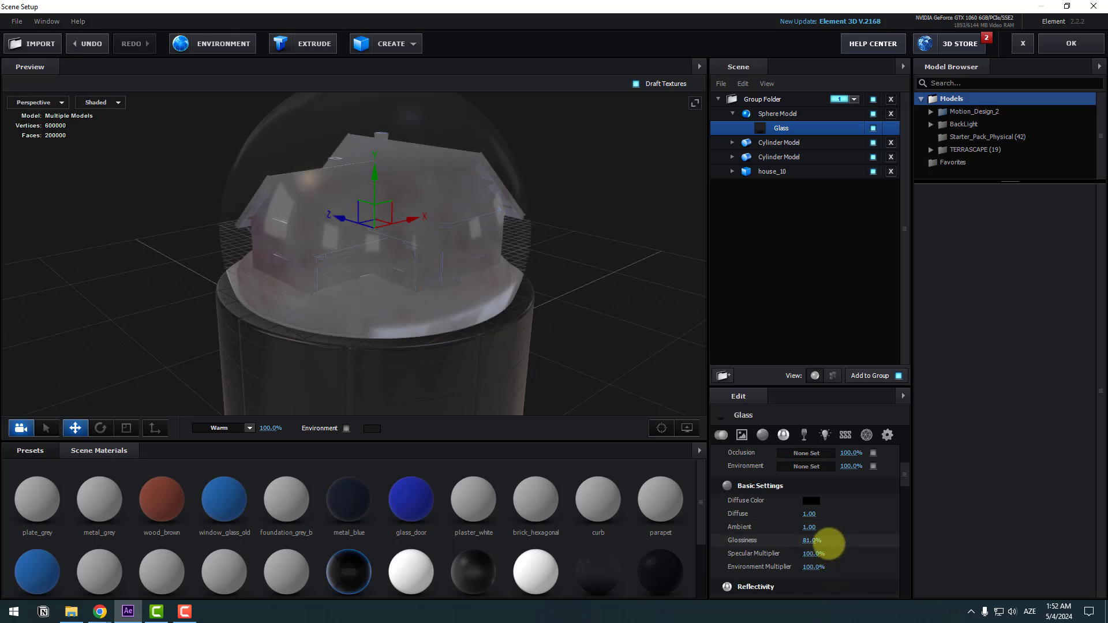
left_click(811, 540)
type("100")
key("Return")
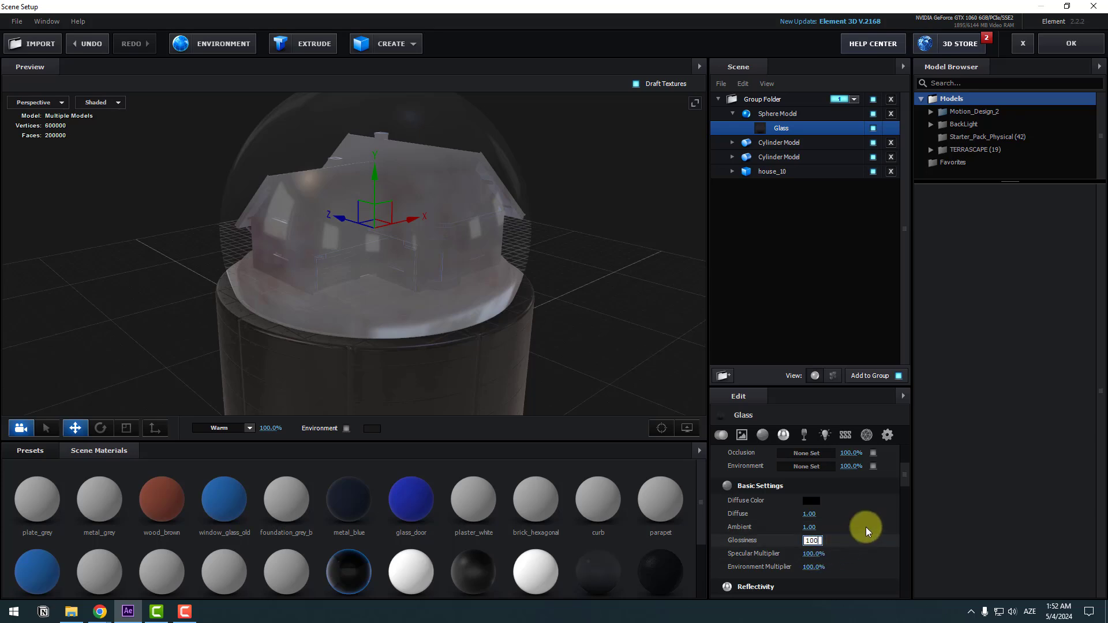
Step: Switch the glass to Normal blending at 35% force opacity and close Scene Setup
left_click_drag(907, 476, 906, 559)
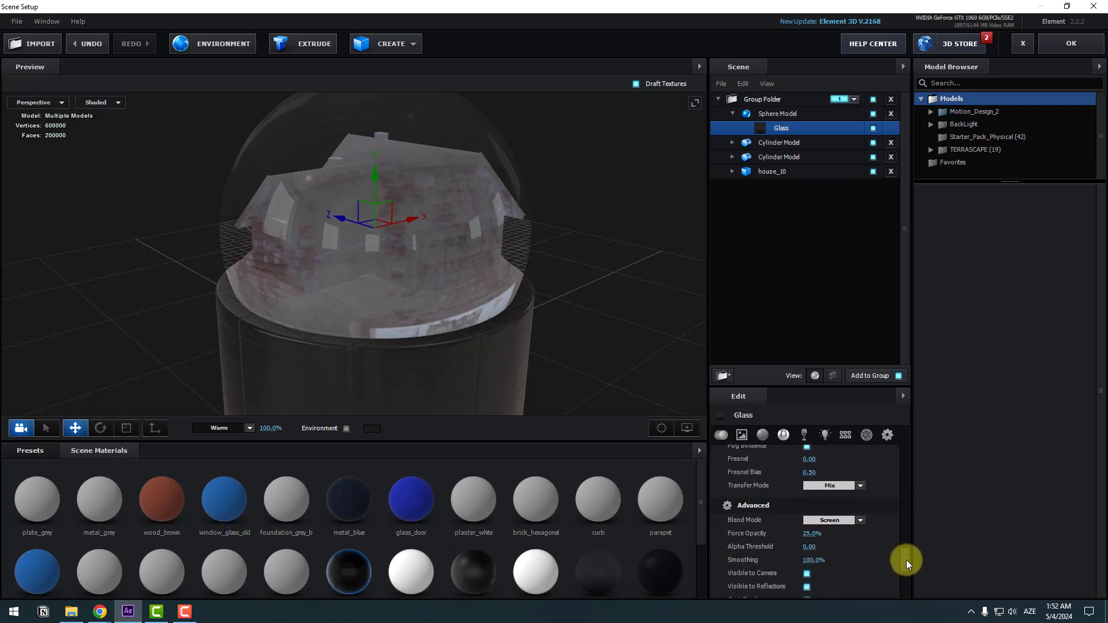
left_click(806, 520)
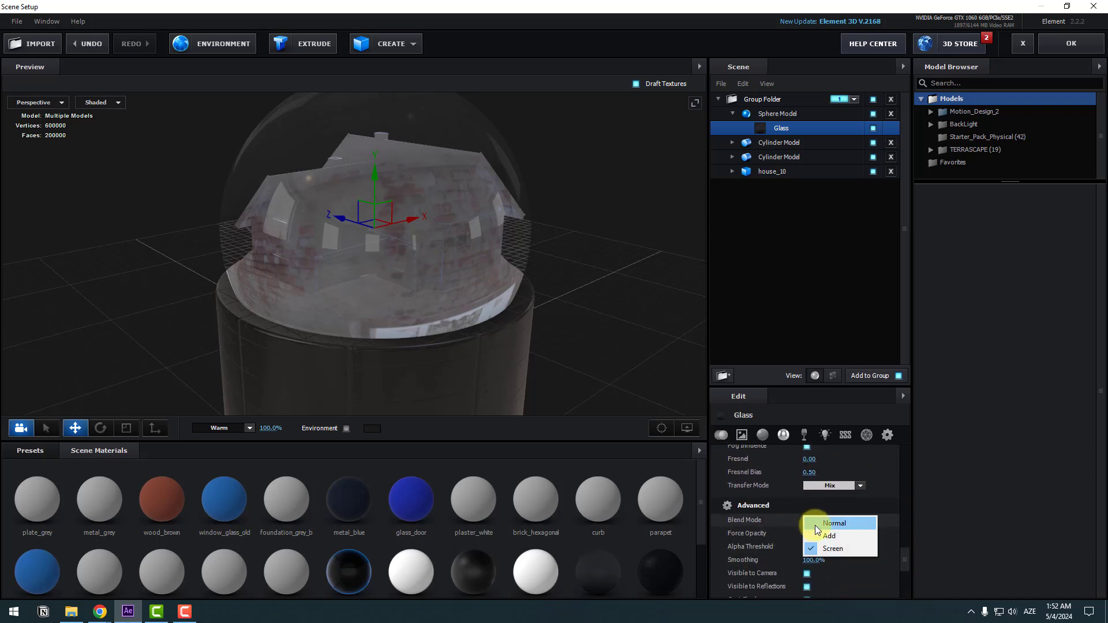
left_click(814, 525)
left_click_drag(424, 343, 427, 323)
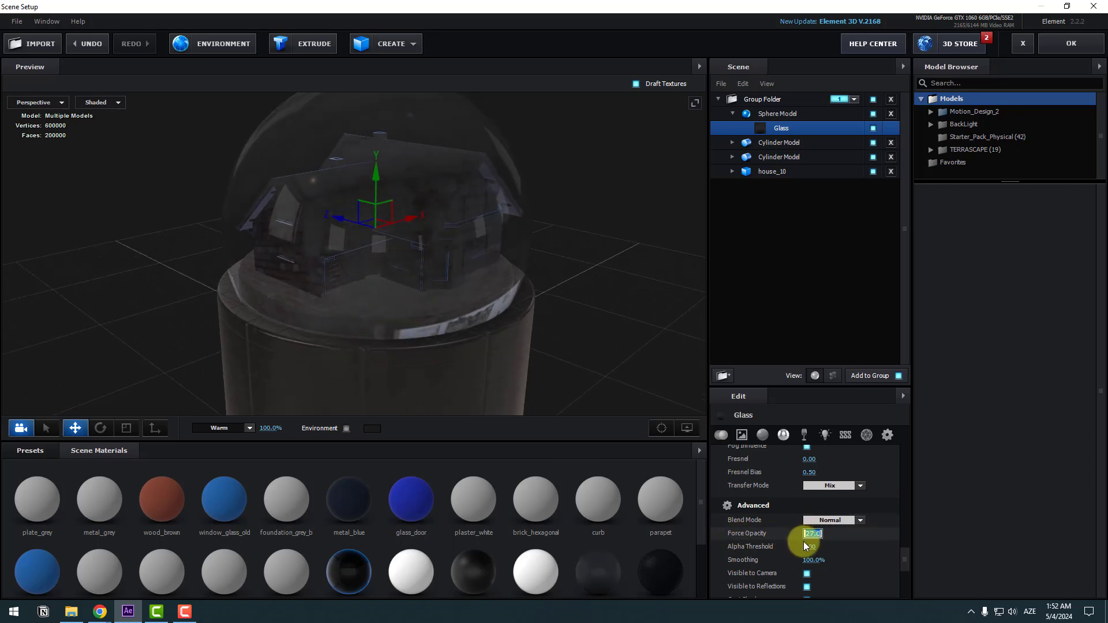
type("35")
key("Return")
left_click_drag(494, 335, 450, 334)
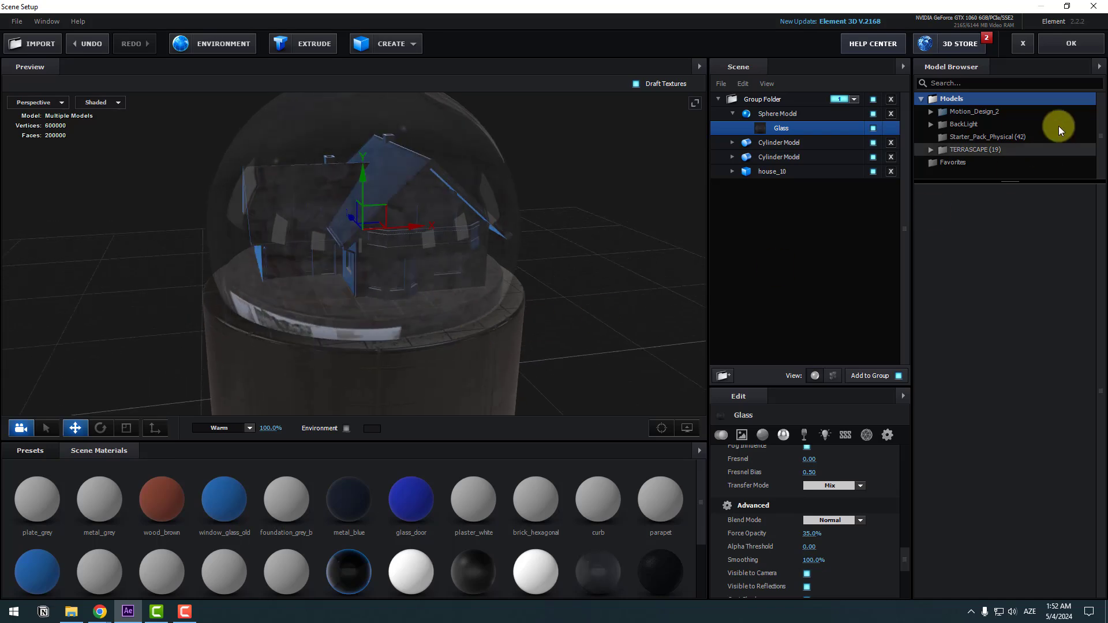
left_click(1068, 44)
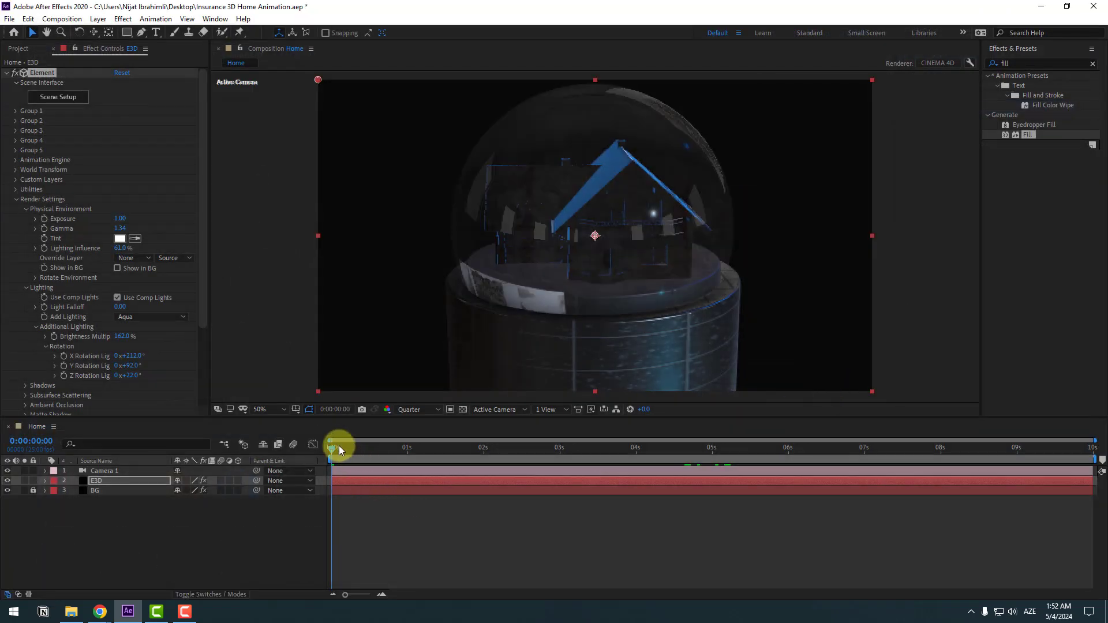
Step: Keyframe Y Rotation Environment at 0x on the first frame
left_click_drag(338, 446, 435, 444)
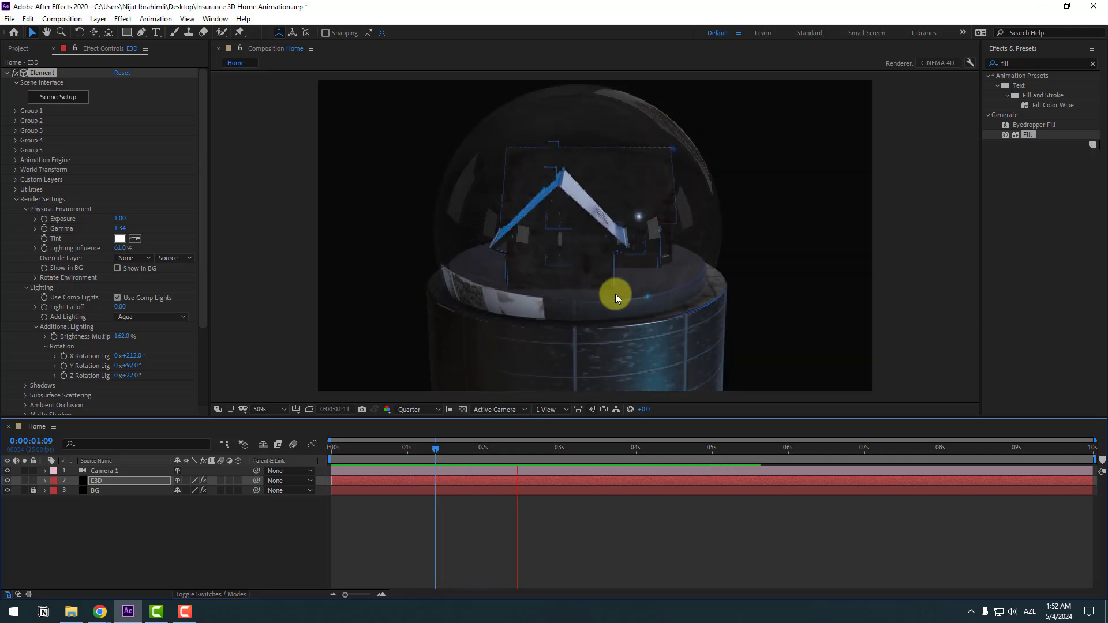
left_click(671, 450)
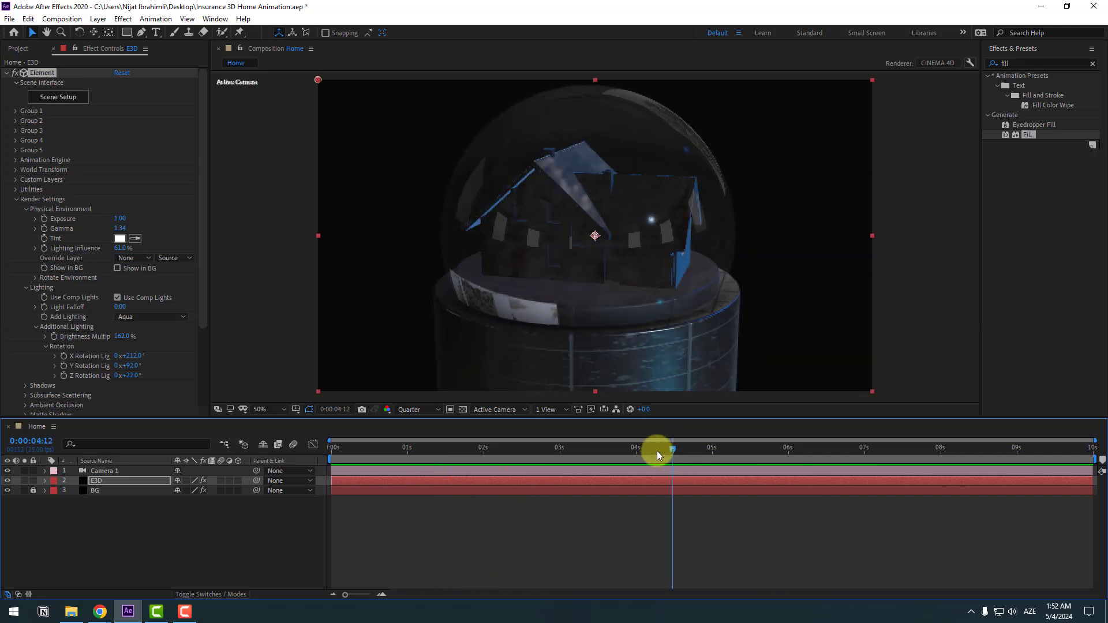
left_click_drag(657, 451, 255, 449)
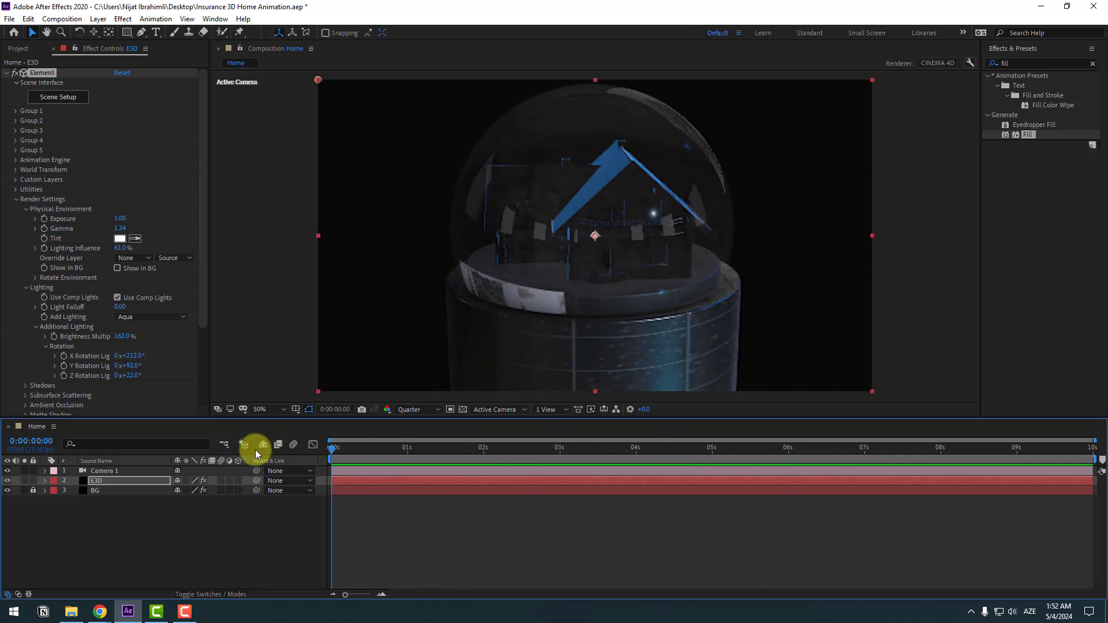
left_click(101, 483)
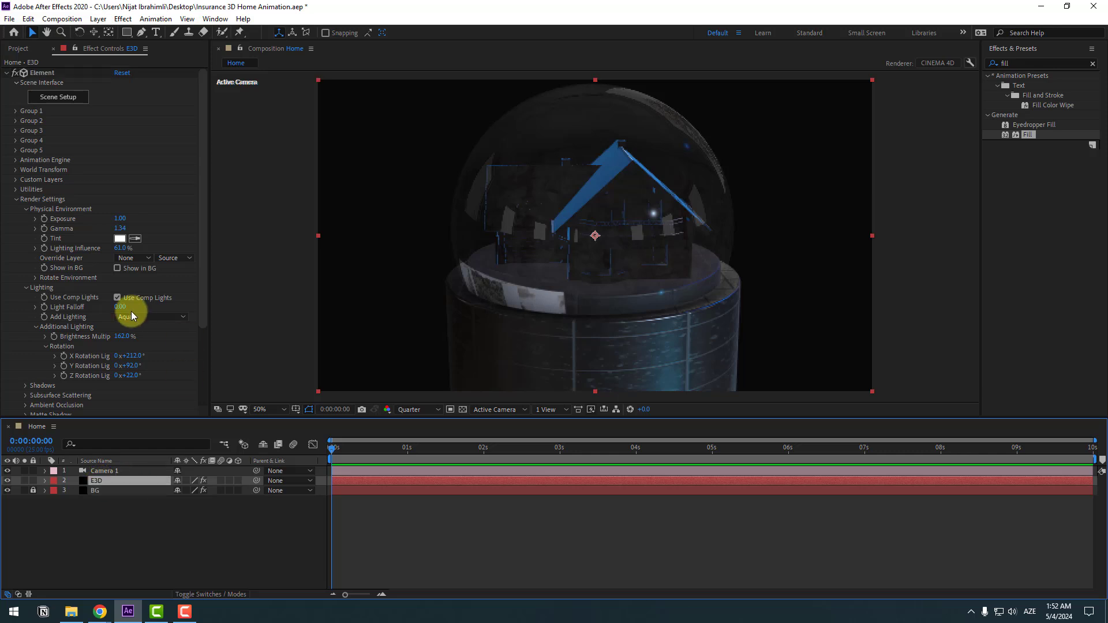
left_click(35, 279)
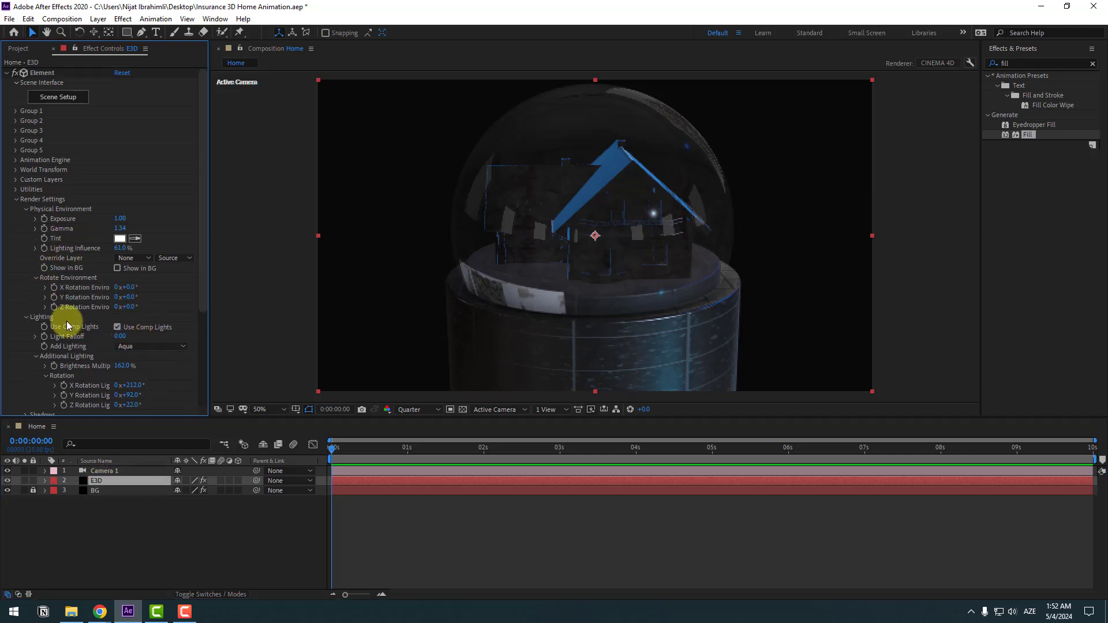
left_click(53, 298)
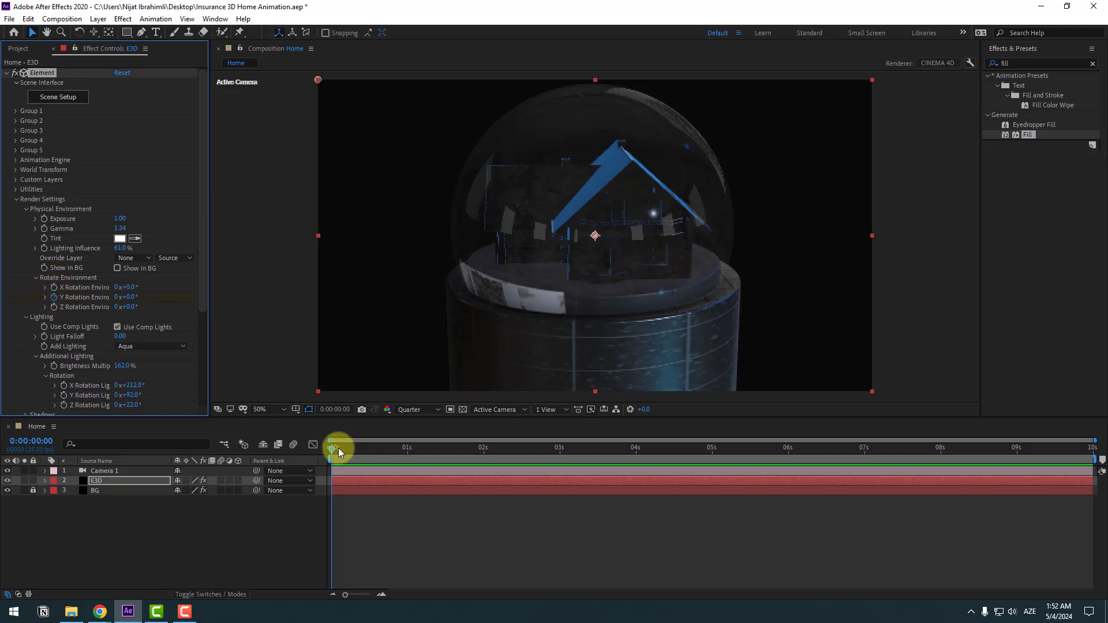
Step: On the last frame set Y Rotation Environment to -1 revolution
left_click_drag(338, 445, 706, 447)
left_click_drag(882, 440, 1100, 442)
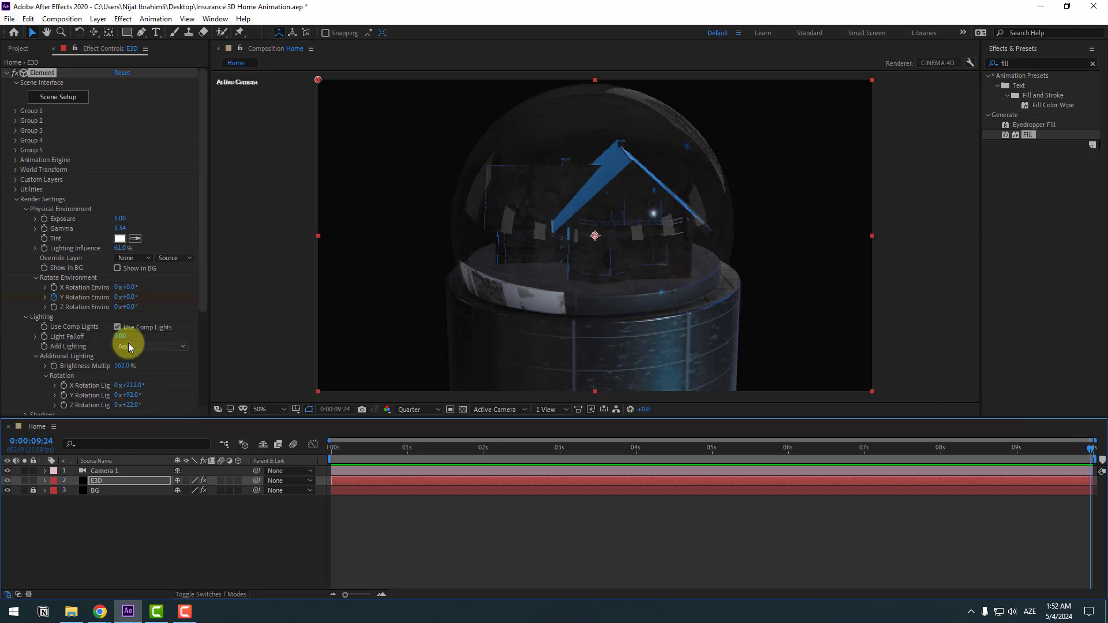
left_click(117, 298)
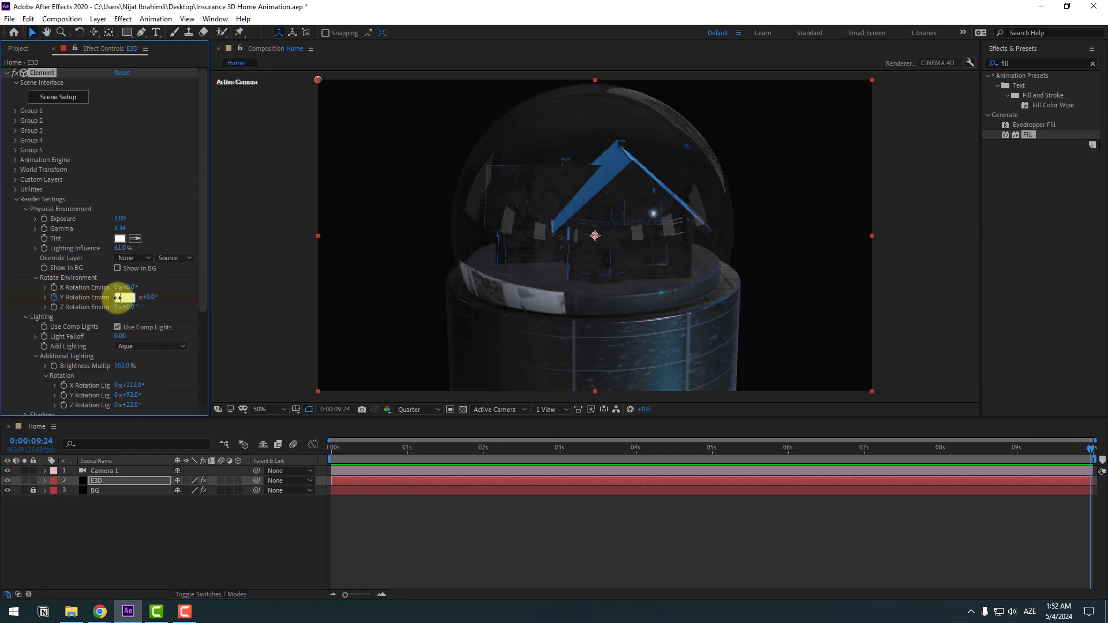
type("-1")
key("Return")
left_click_drag(369, 445, 442, 460)
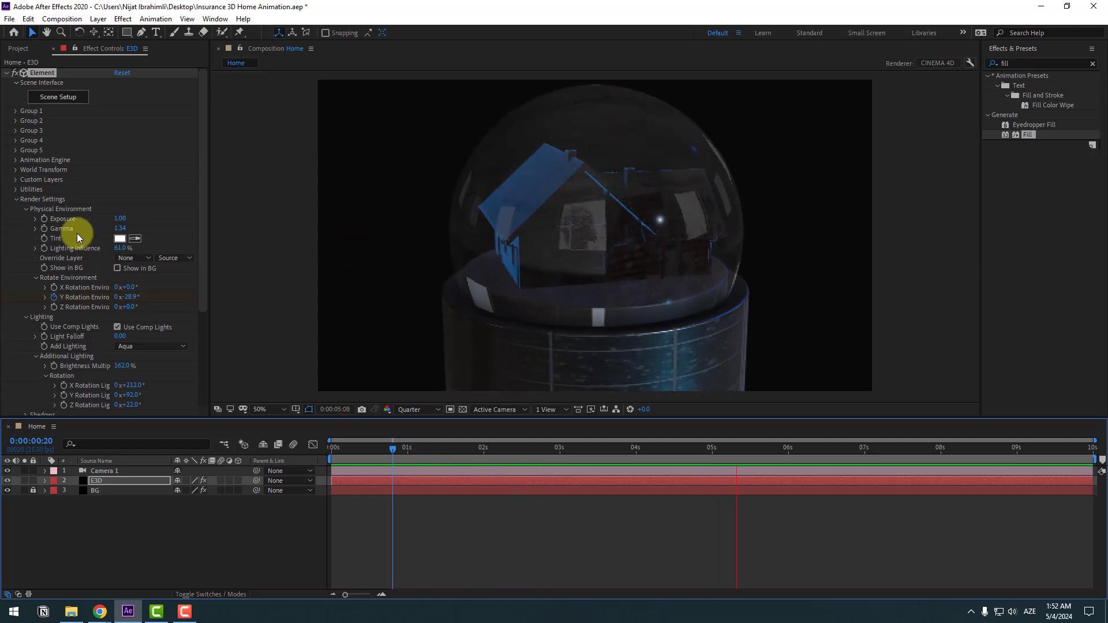
Step: Unlock the BG layer, duplicate it, and delete the Fill effect from the copy
left_click(32, 492)
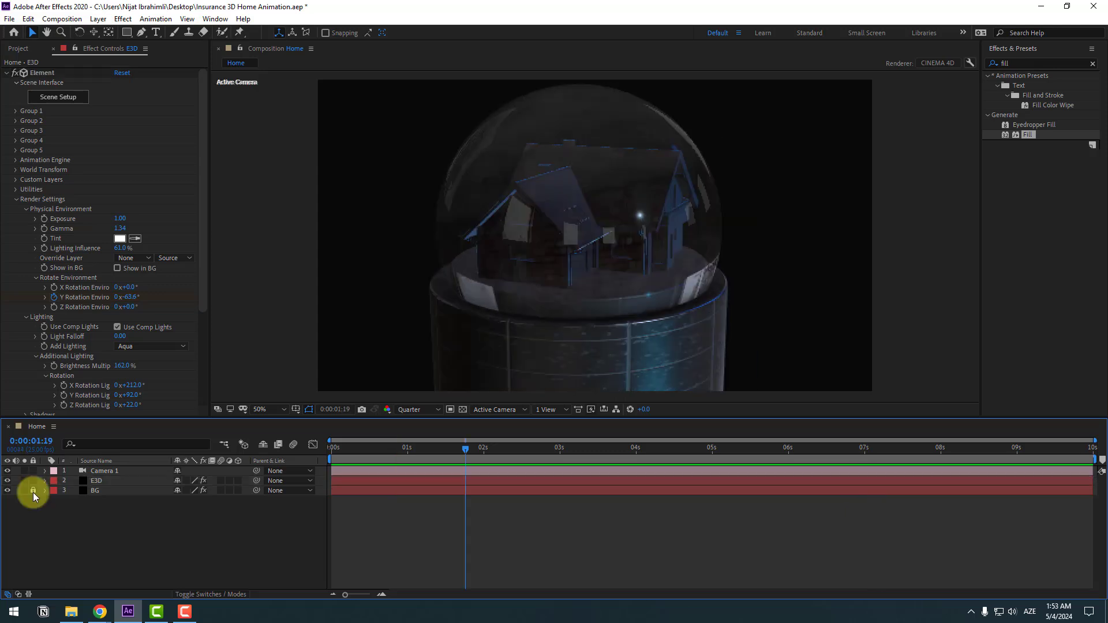
left_click(33, 492)
left_click(92, 495)
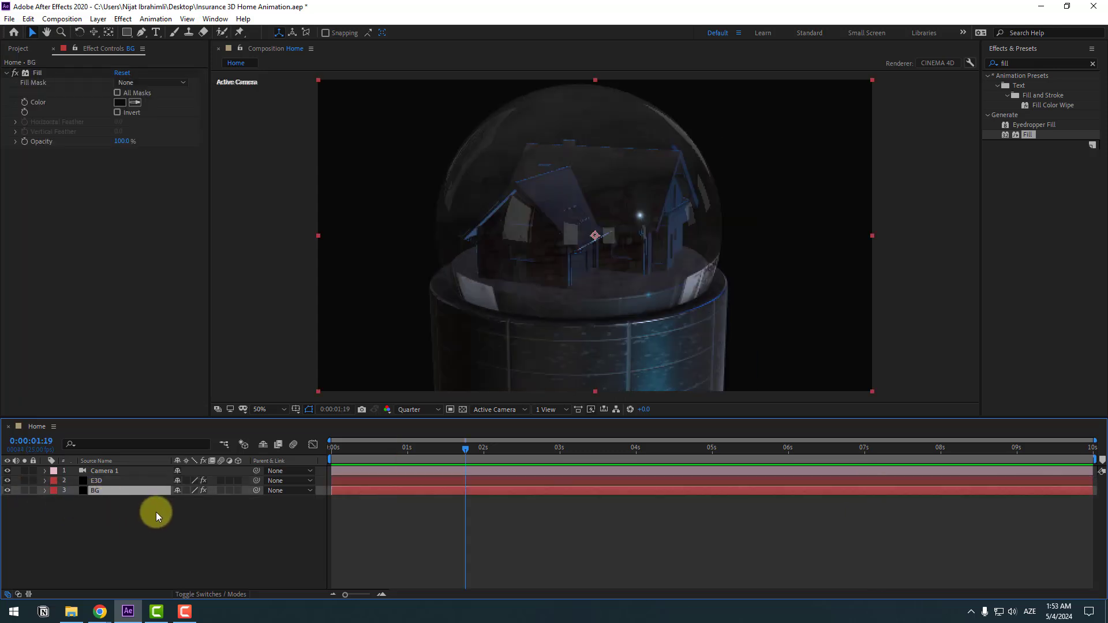
key("ctrl+d")
left_click(44, 75)
key("Delete")
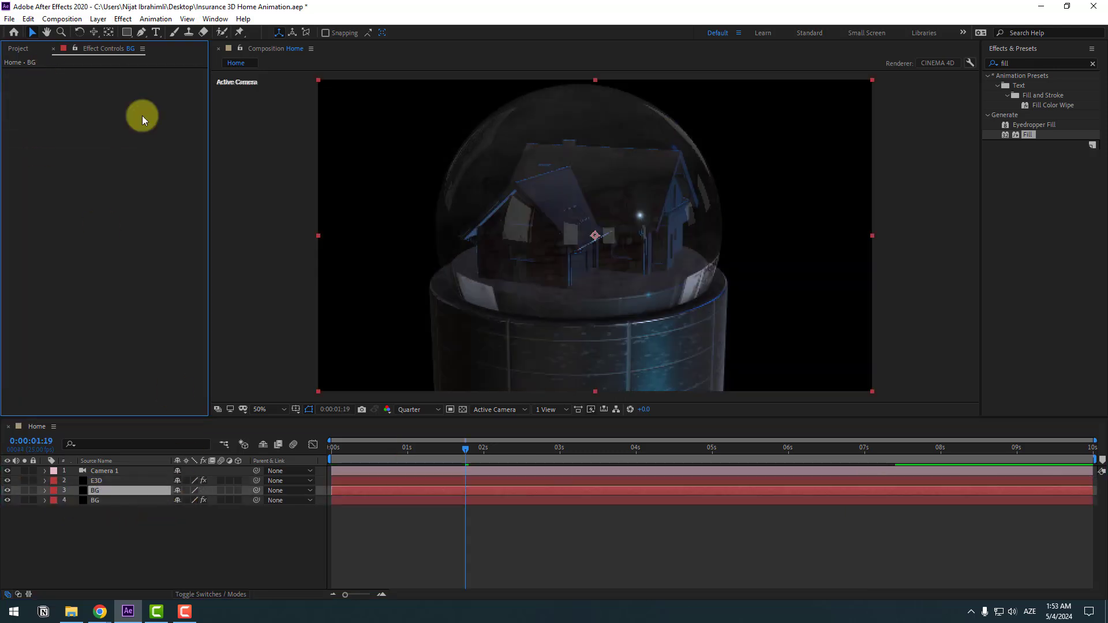
Step: Apply the Grid effect to the duplicate and rename the layer 'grid'
left_click(983, 64)
type("grid")
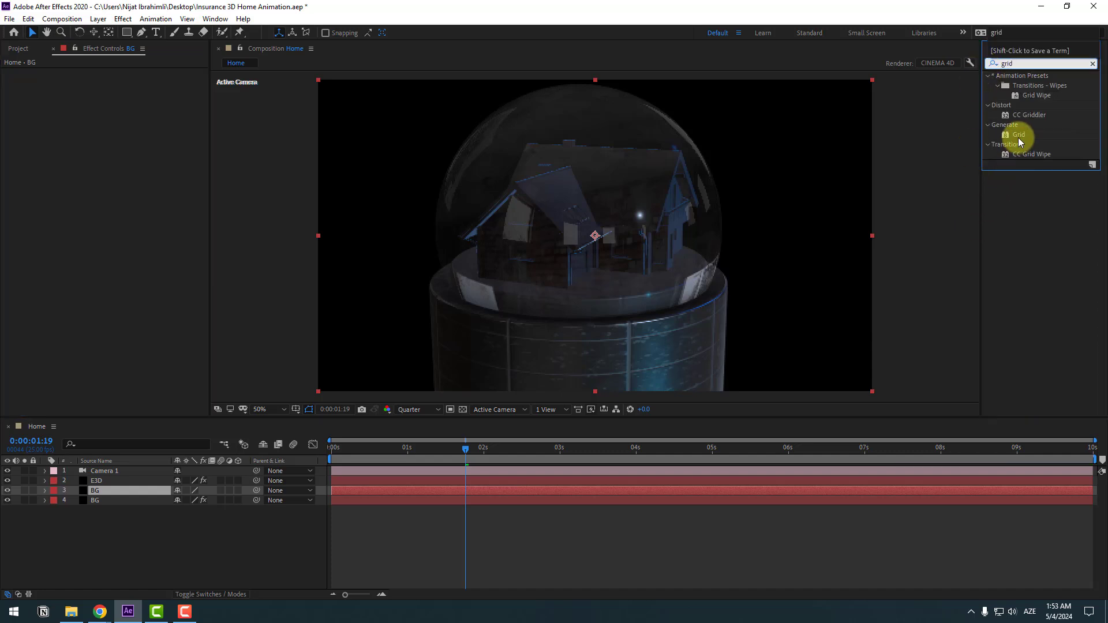
left_click_drag(1019, 141, 98, 489)
key("Return")
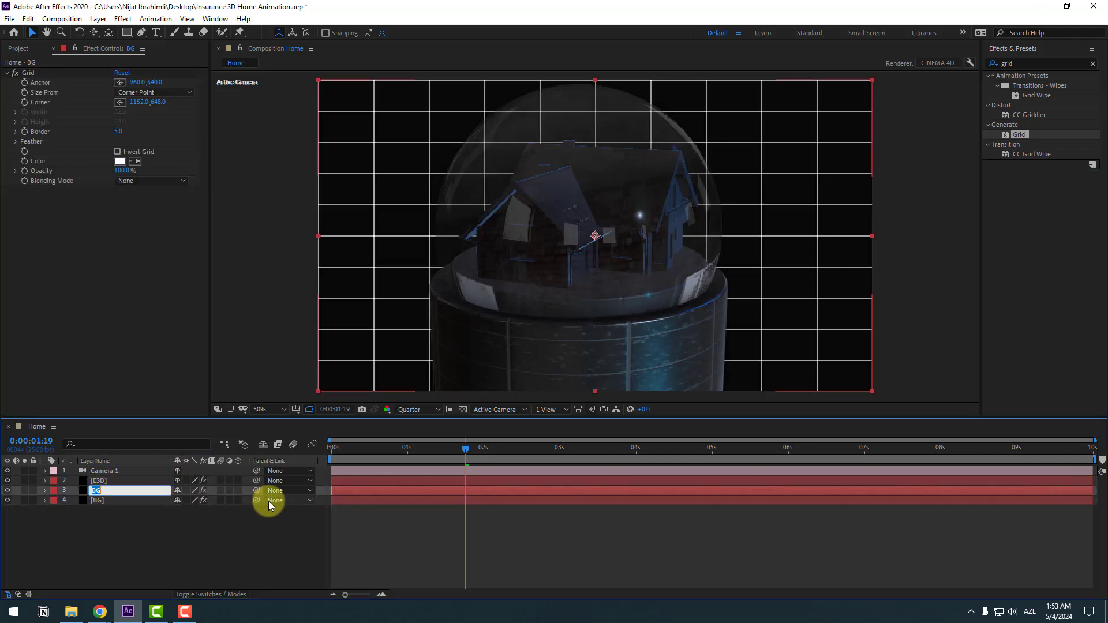
type("grid")
key("Return")
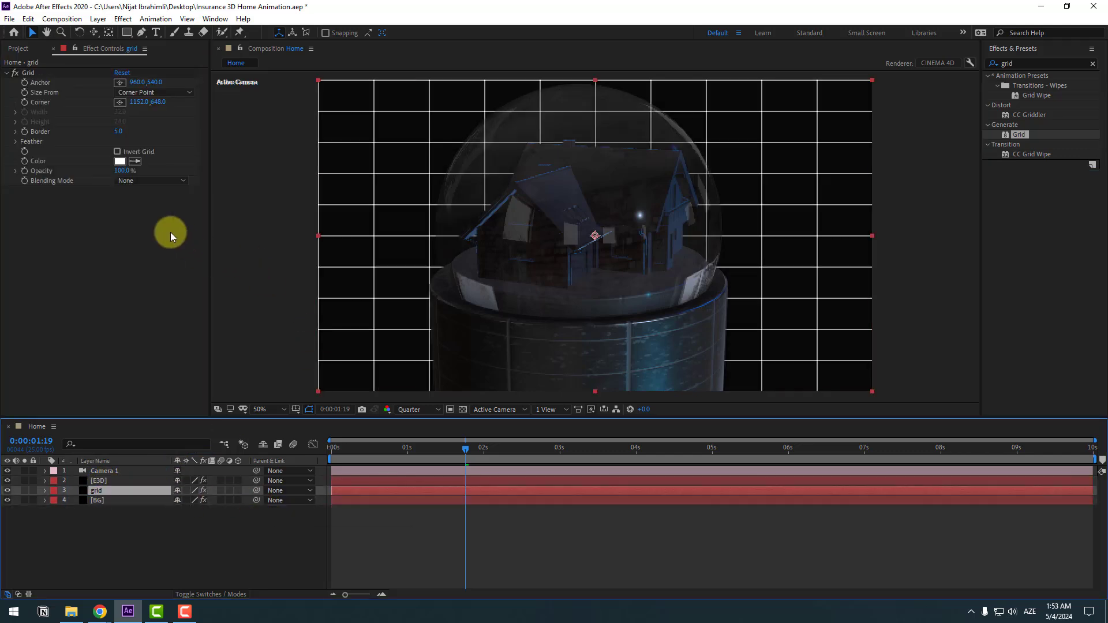
Step: Set the grid Size From to Width Slider, width 62, and opacity 9%
left_click(138, 92)
left_click(147, 114)
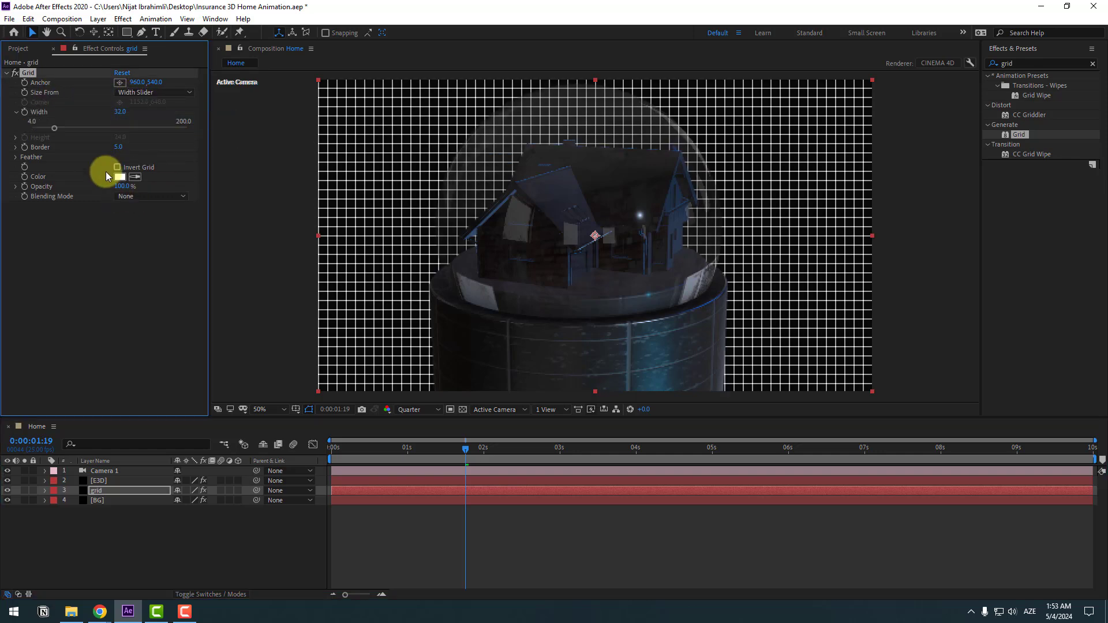
left_click_drag(58, 130, 78, 130)
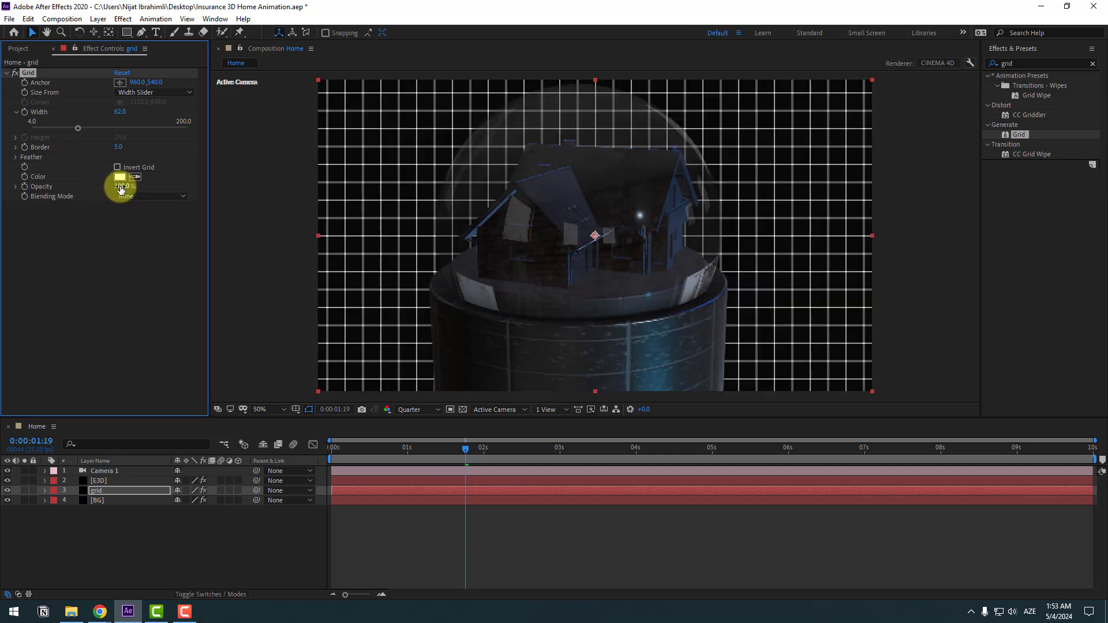
left_click_drag(121, 187, 52, 196)
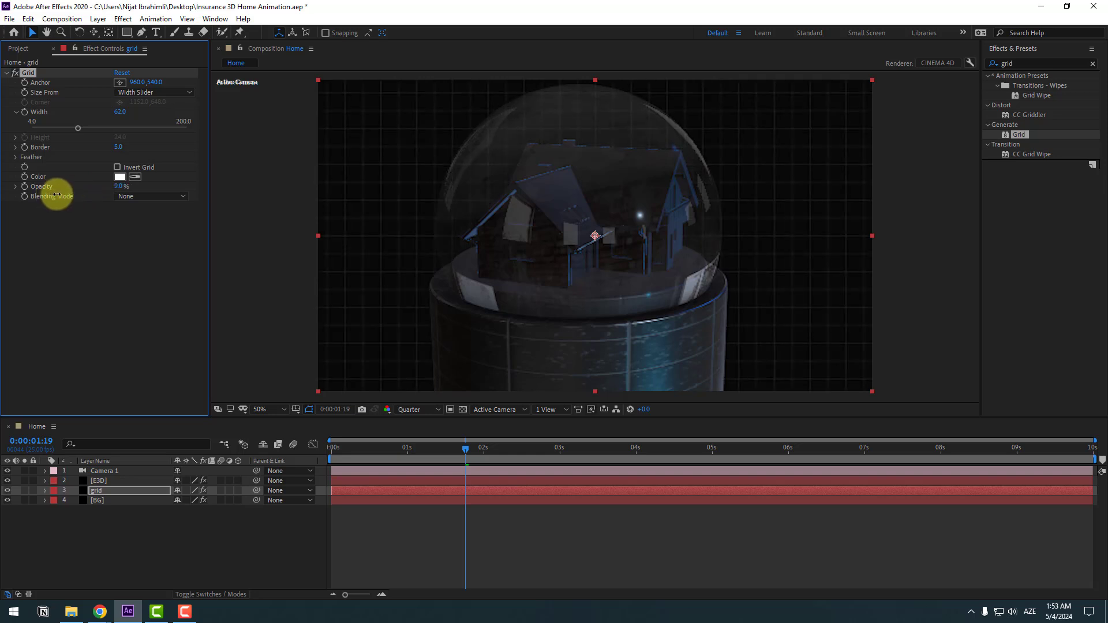
left_click_drag(400, 452, 371, 452)
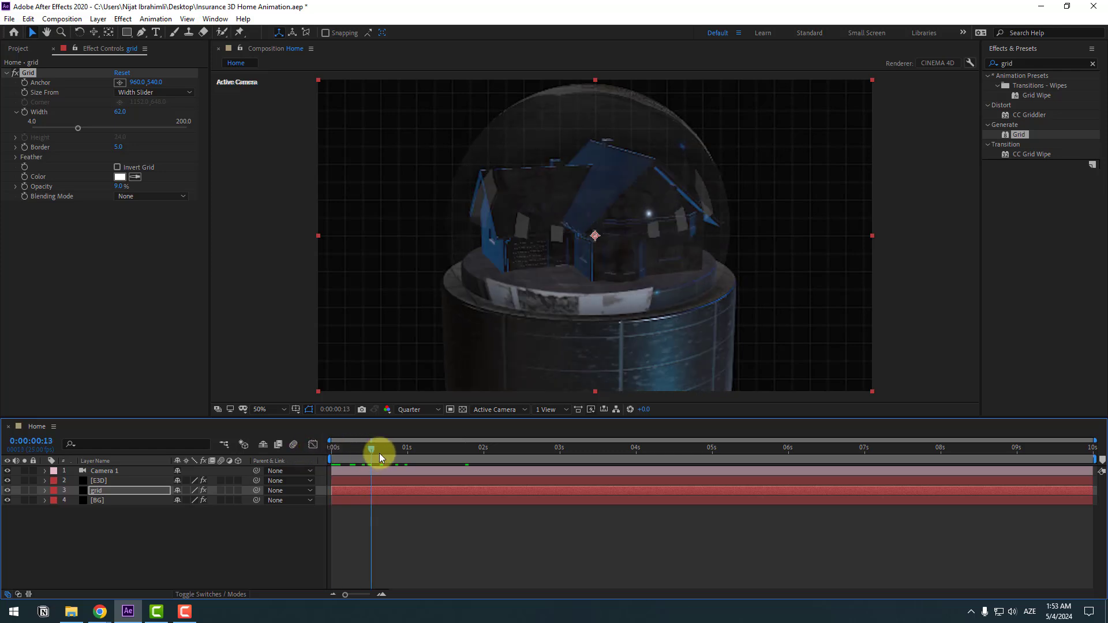
Step: Hide the Sphere Model in the E3D layer's Element 3D Scene Setup and accept
key("space")
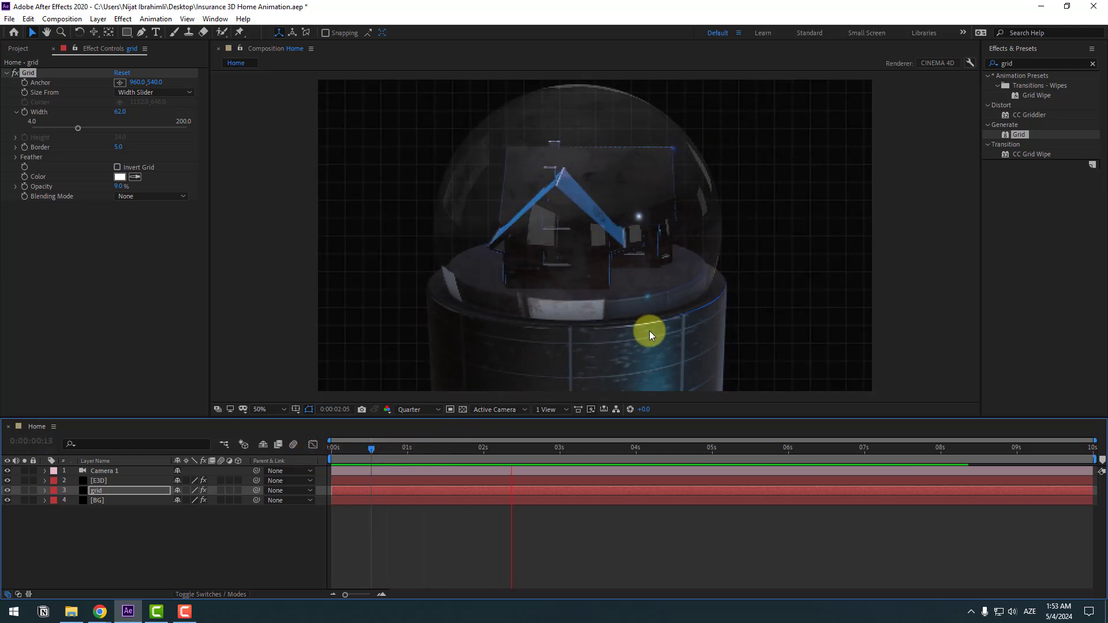
key("space")
left_click(119, 538)
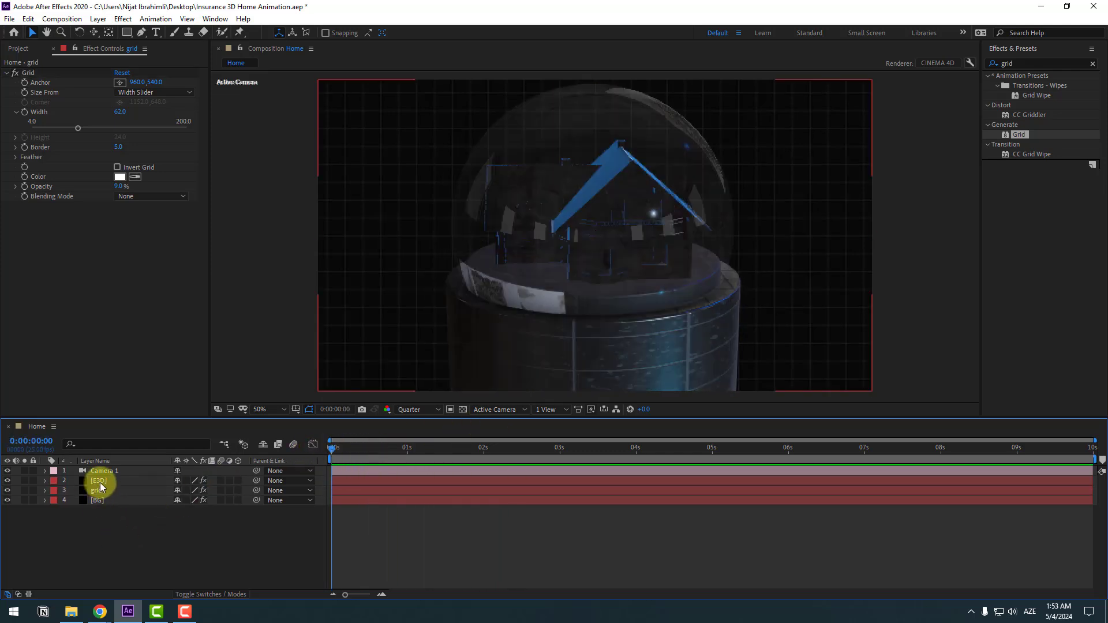
left_click(100, 482)
left_click(67, 97)
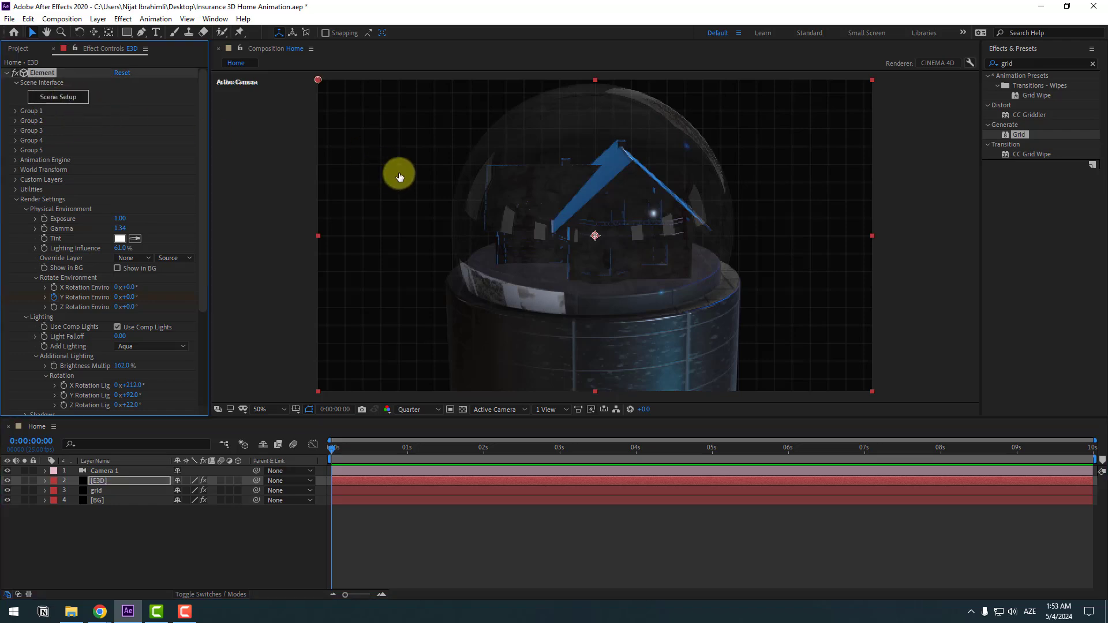
left_click(826, 128)
left_click(872, 115)
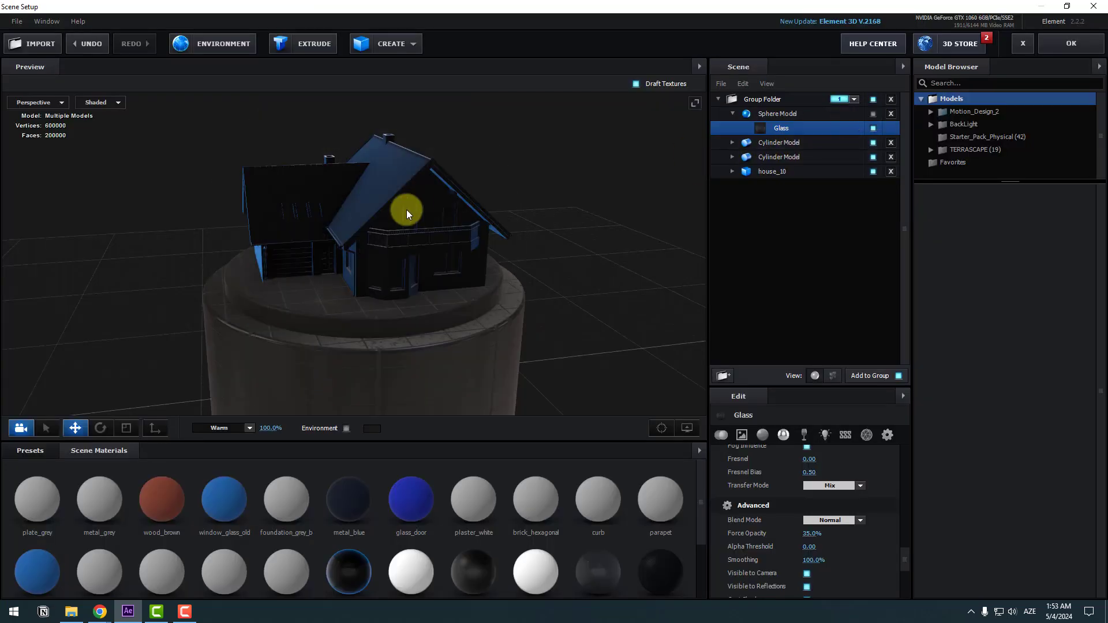
left_click(1053, 50)
Step: Set the viewer resolution to Full and select the Camera 1 layer
left_click(408, 411)
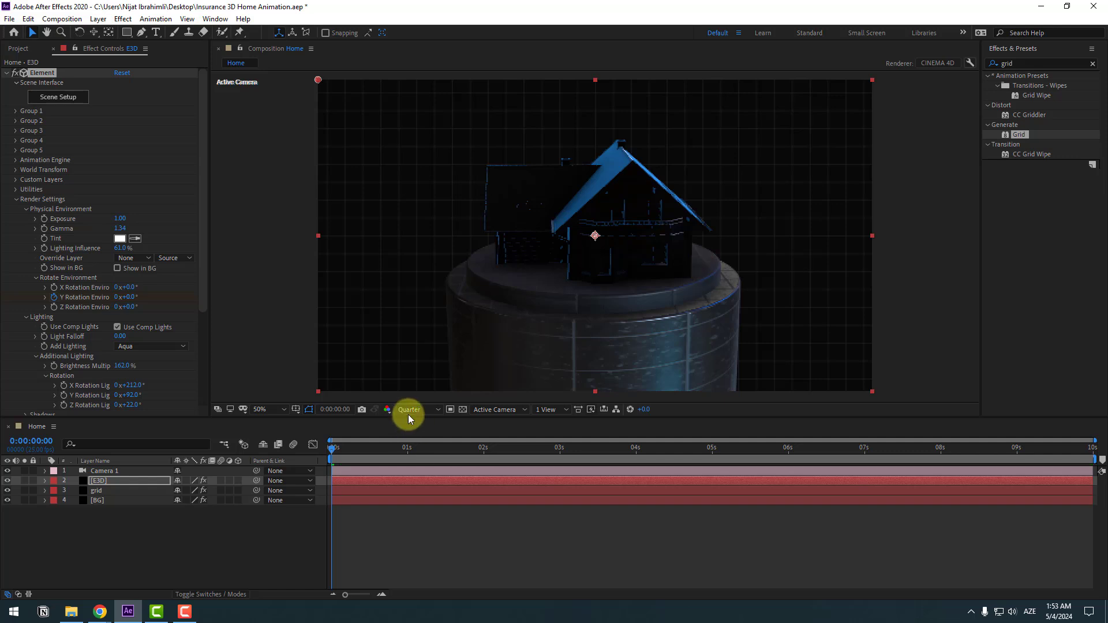
left_click(407, 437)
left_click_drag(330, 457, 392, 448)
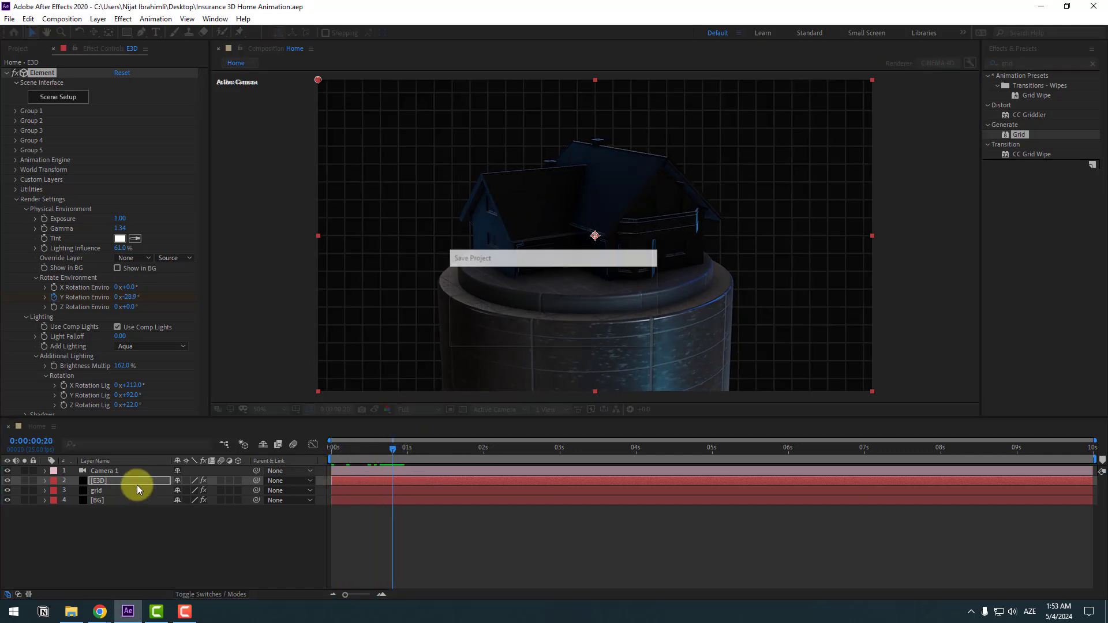
left_click(110, 472)
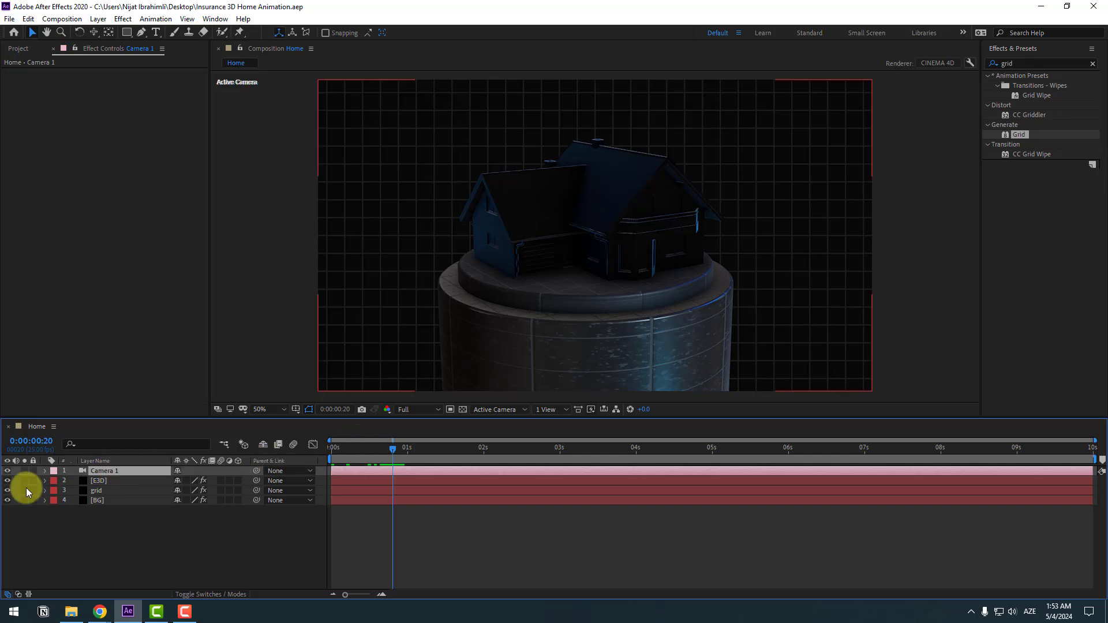
Step: Turn on Depth of Field in Camera 1's camera options
left_click(45, 471)
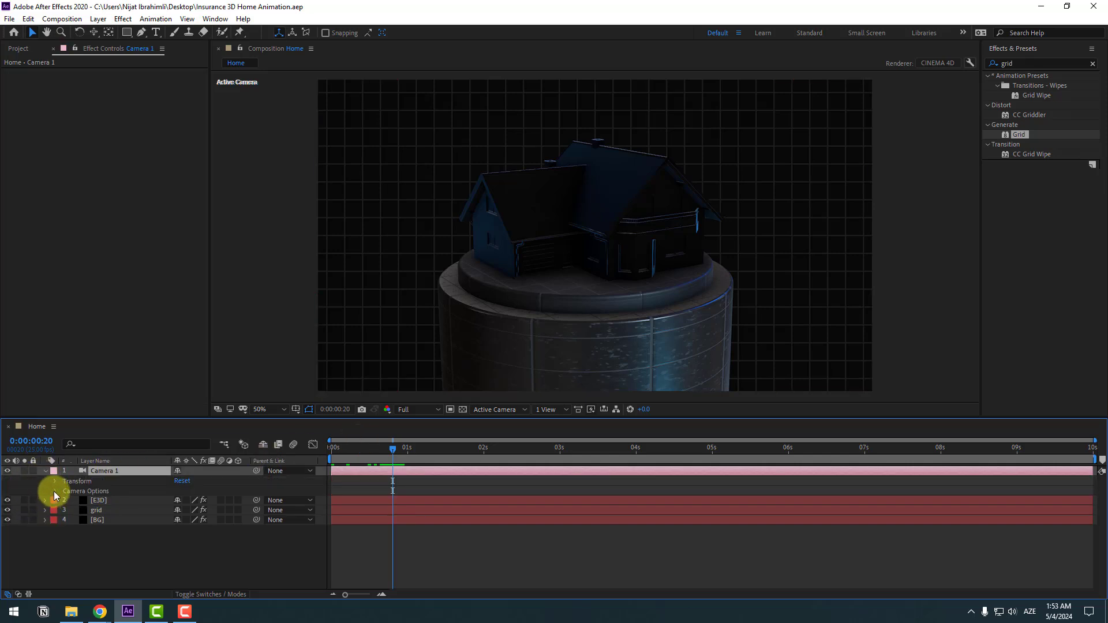
left_click(55, 491)
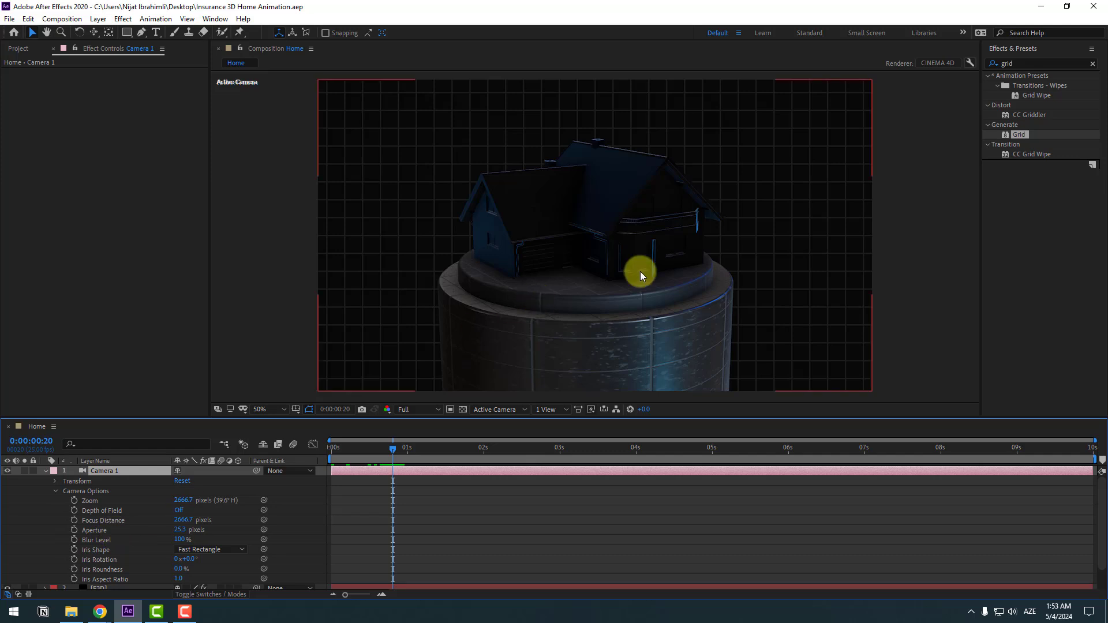
scroll(640, 272, "up", 2)
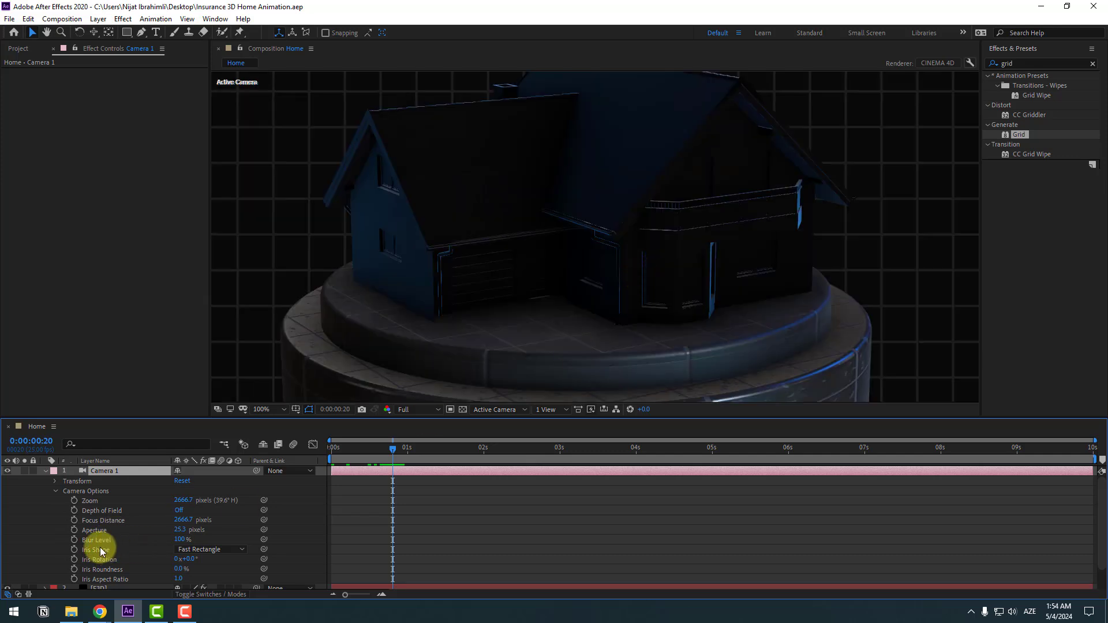
left_click(94, 511)
left_click(181, 511)
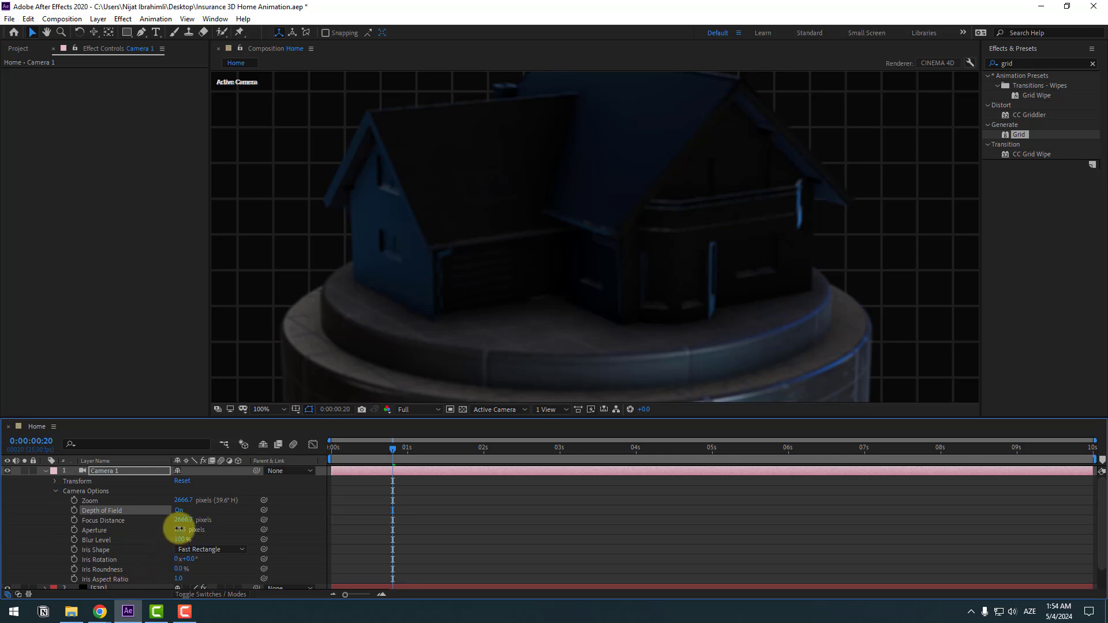
Step: At Quarter preview resolution, adjust aperture, blur level 150% and focus distance 1143.7
left_click(179, 529)
left_click(232, 533)
left_click(418, 409)
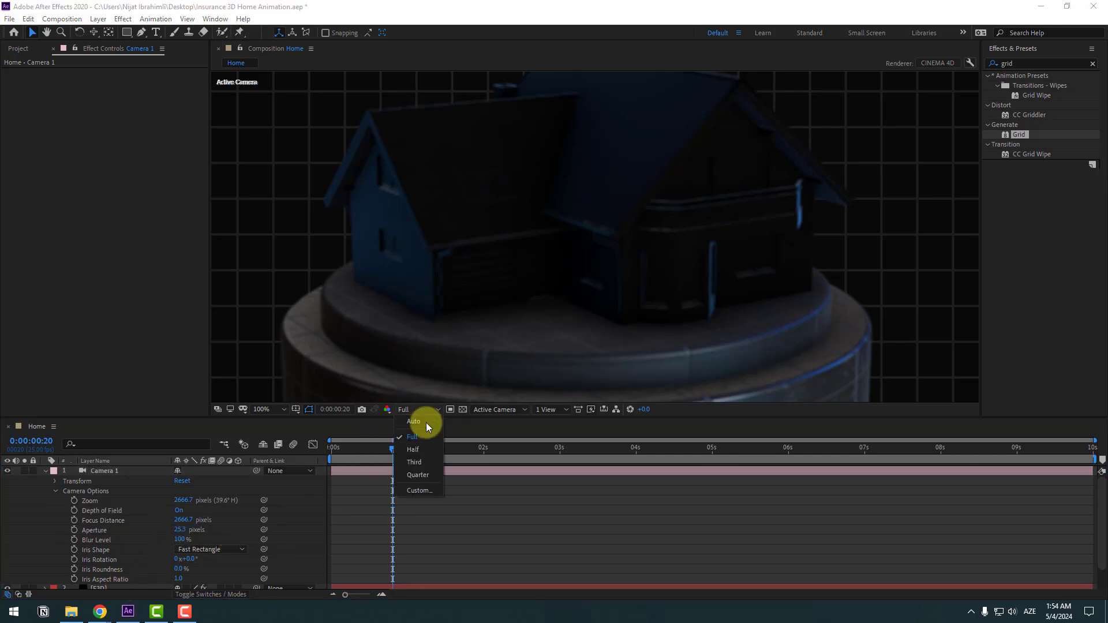
left_click(418, 475)
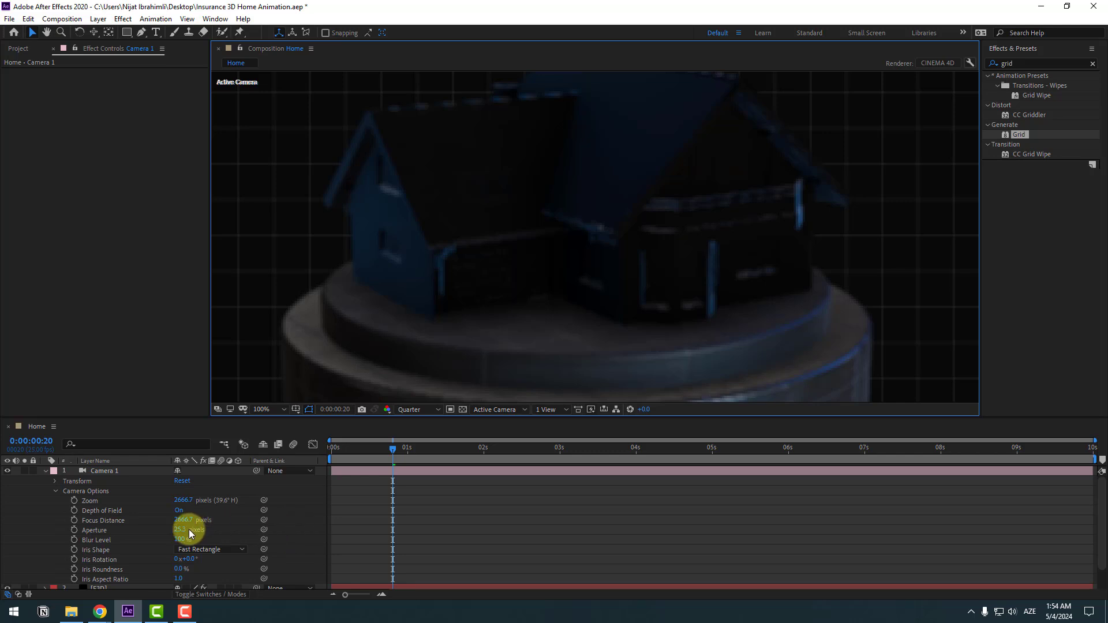
left_click_drag(180, 527, 202, 539)
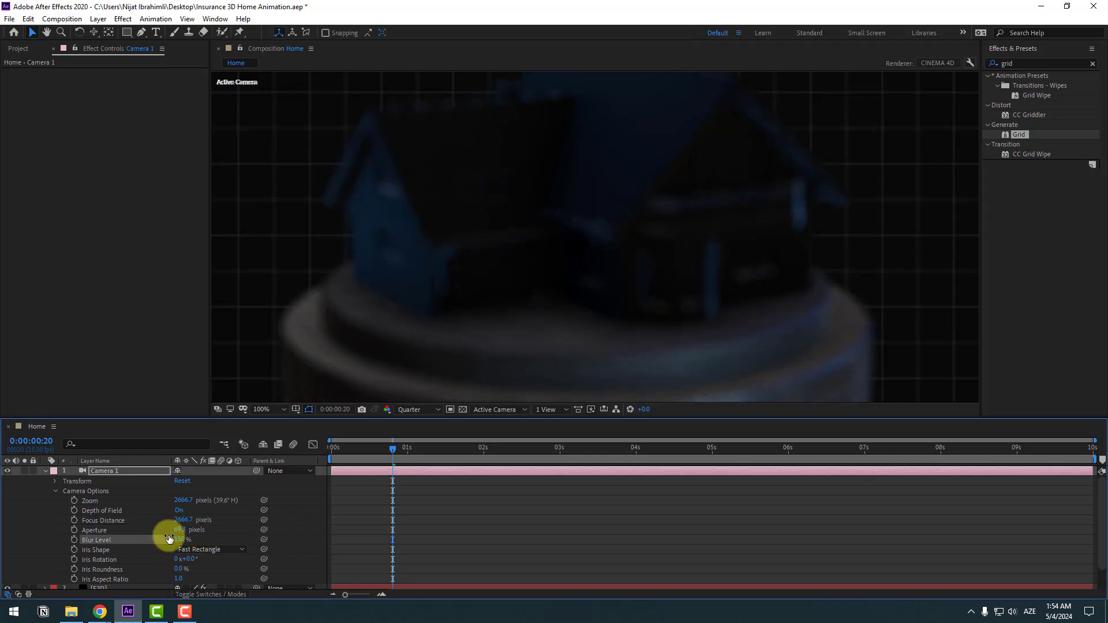
left_click(101, 522)
left_click_drag(181, 522, 14, 521)
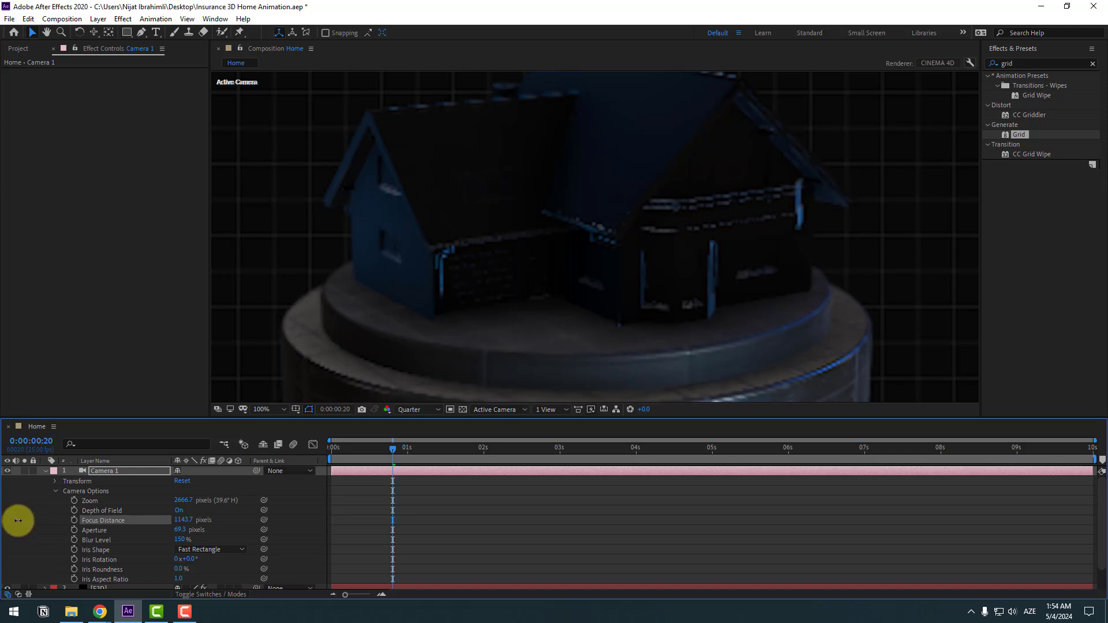
Step: Raise the aperture to 407.3 and view the blurred scene at Full resolution
left_click(404, 411)
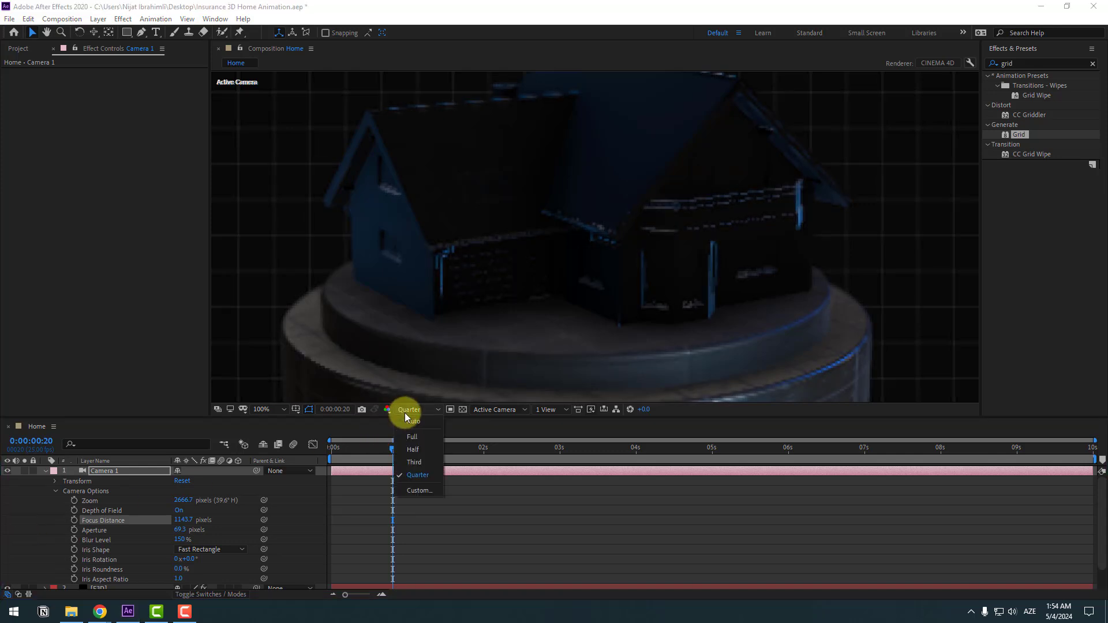
left_click(405, 439)
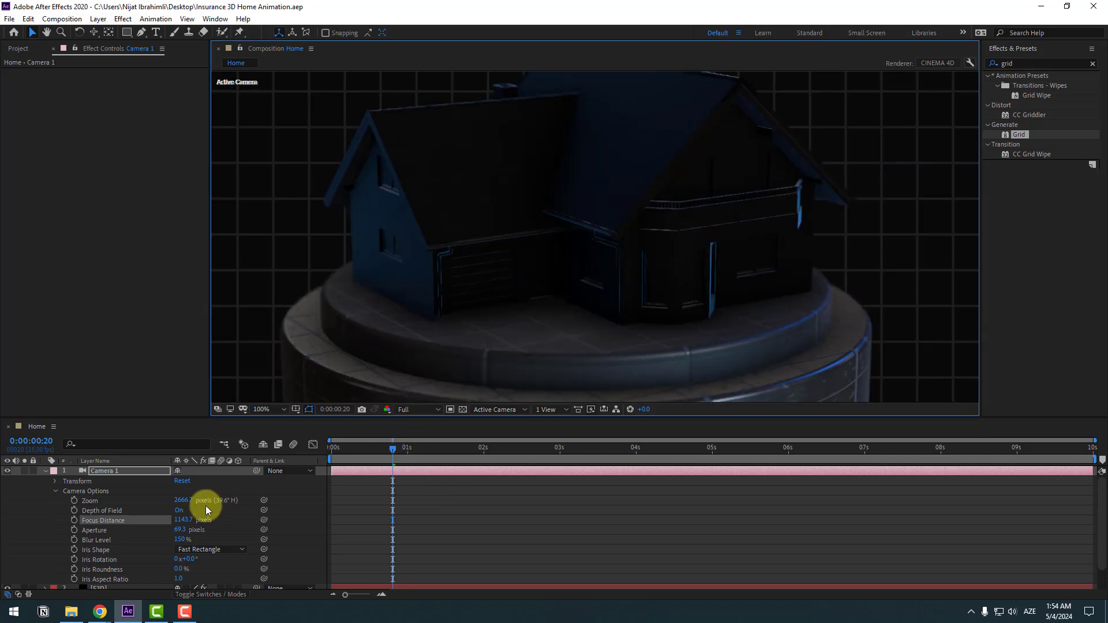
left_click(406, 410)
left_click(412, 473)
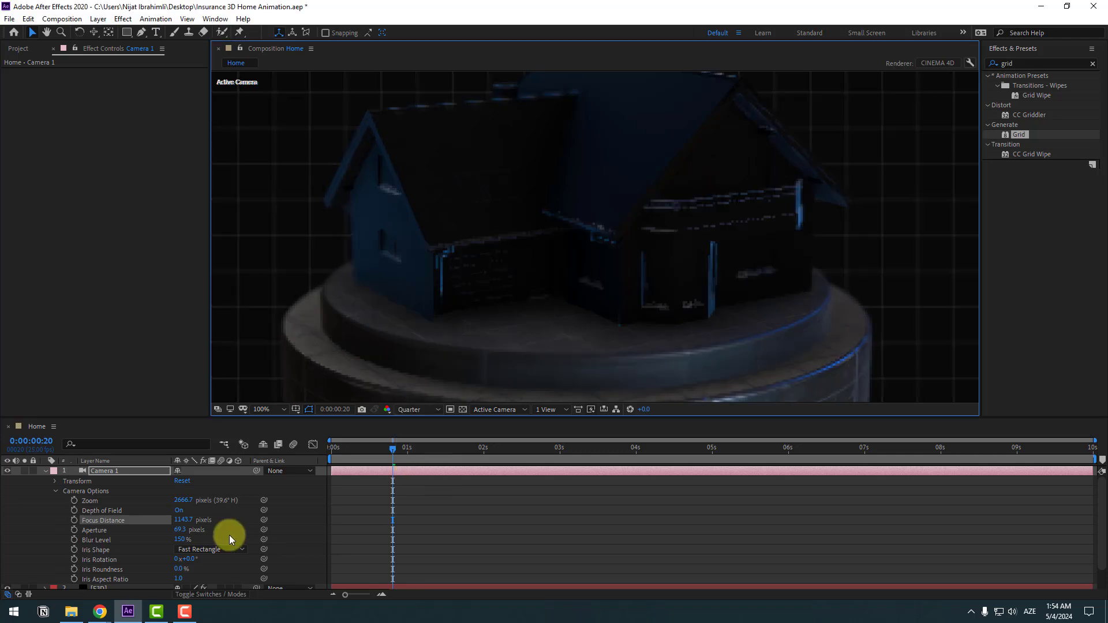
left_click_drag(180, 533, 353, 509)
left_click(418, 410)
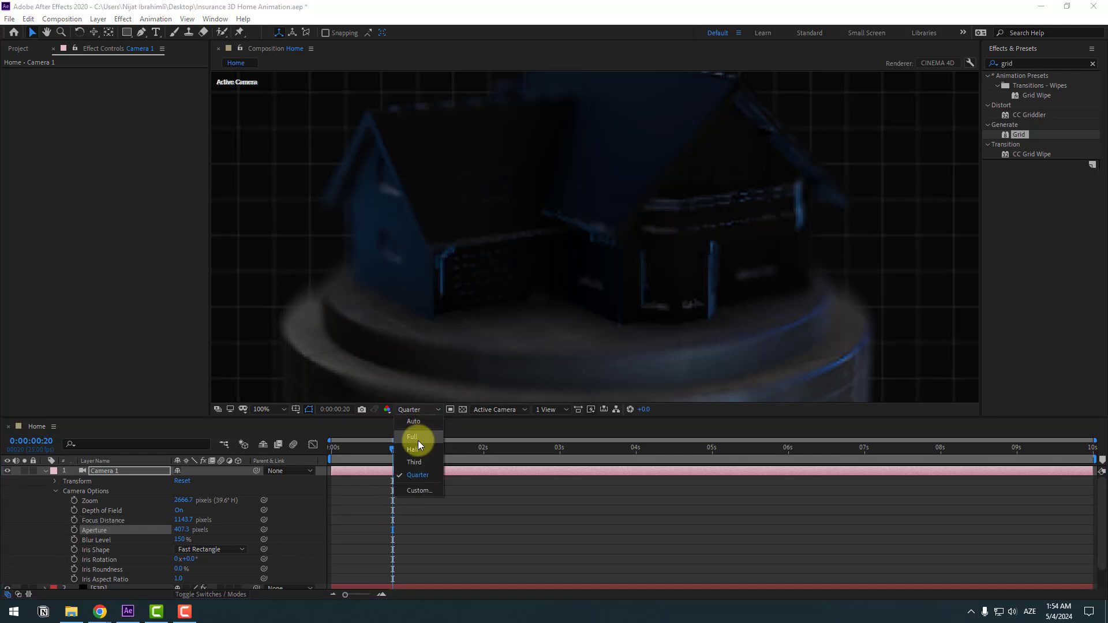
left_click(418, 441)
Step: Check the frames at 0:00:02:21, 0:00:04:10 and 0:00:05:07, then return to 0:00:01:10
scroll(413, 361, "down", 2)
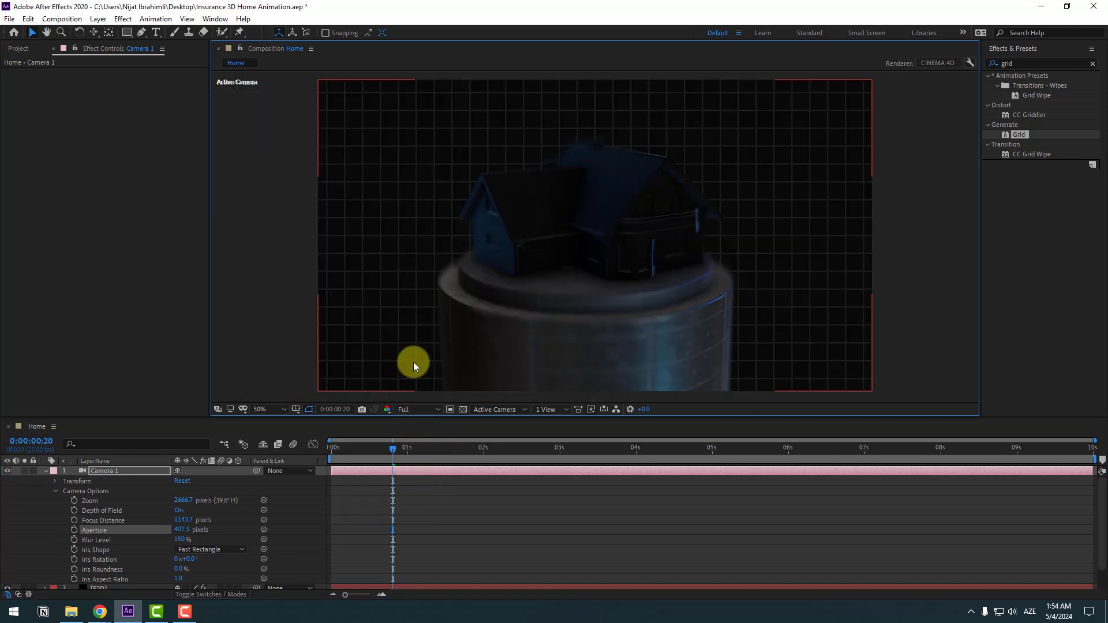
scroll(479, 347, "up", 2)
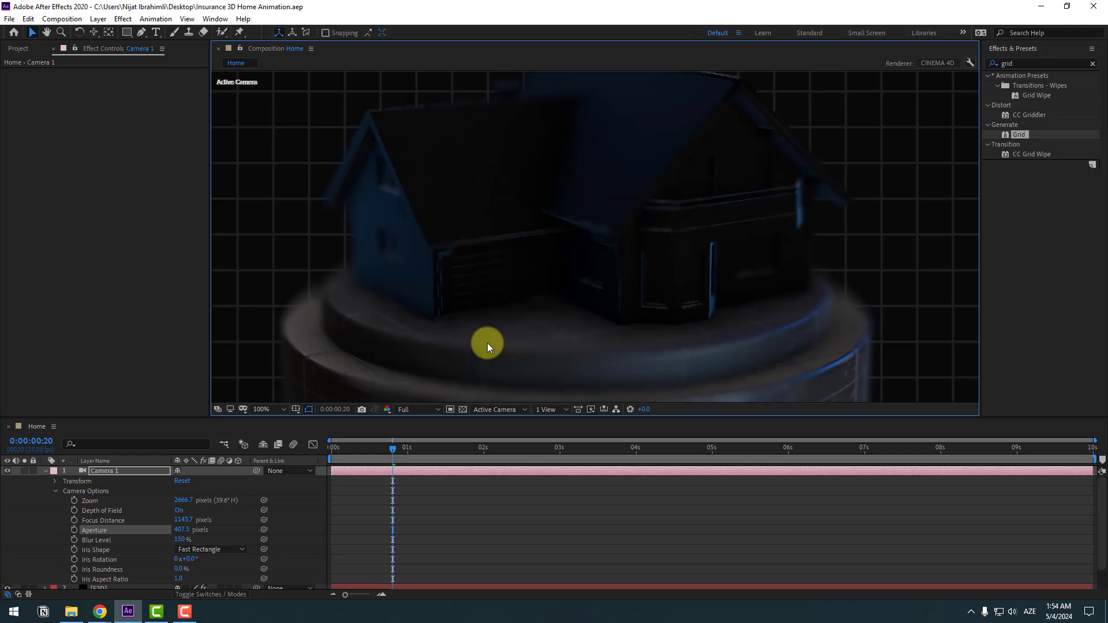
left_click(549, 452)
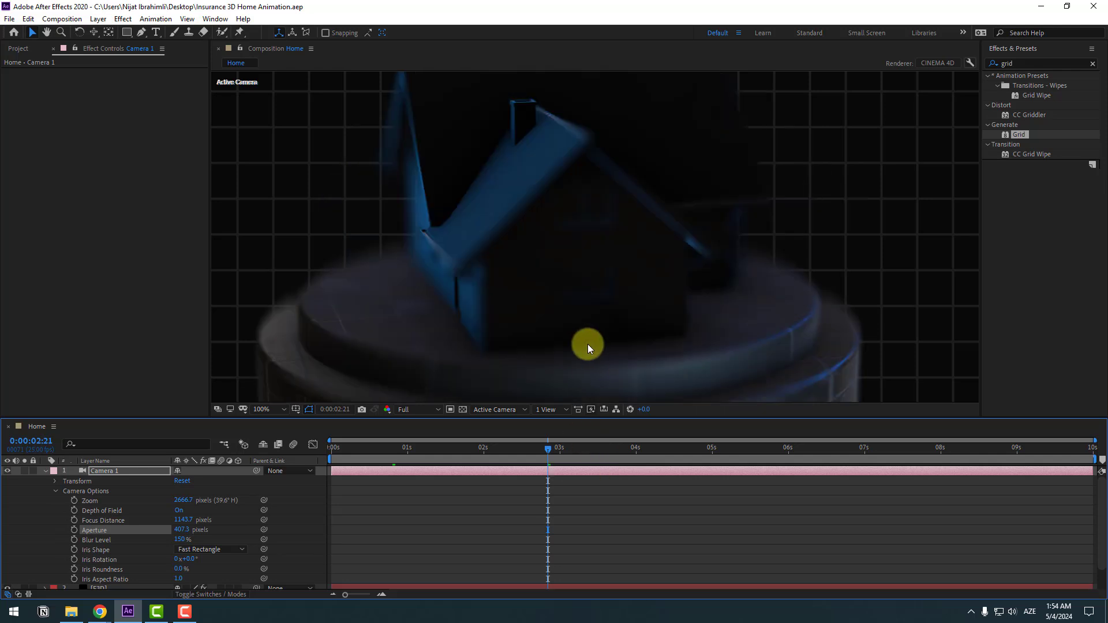
scroll(596, 344, "down", 2)
left_click(667, 452)
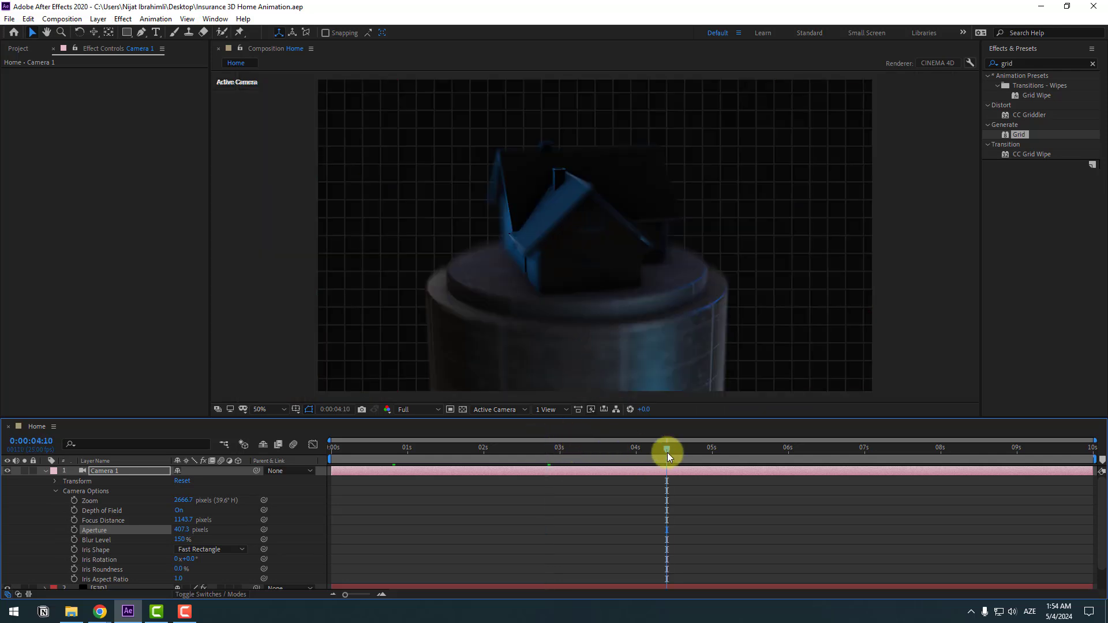
left_click(733, 451)
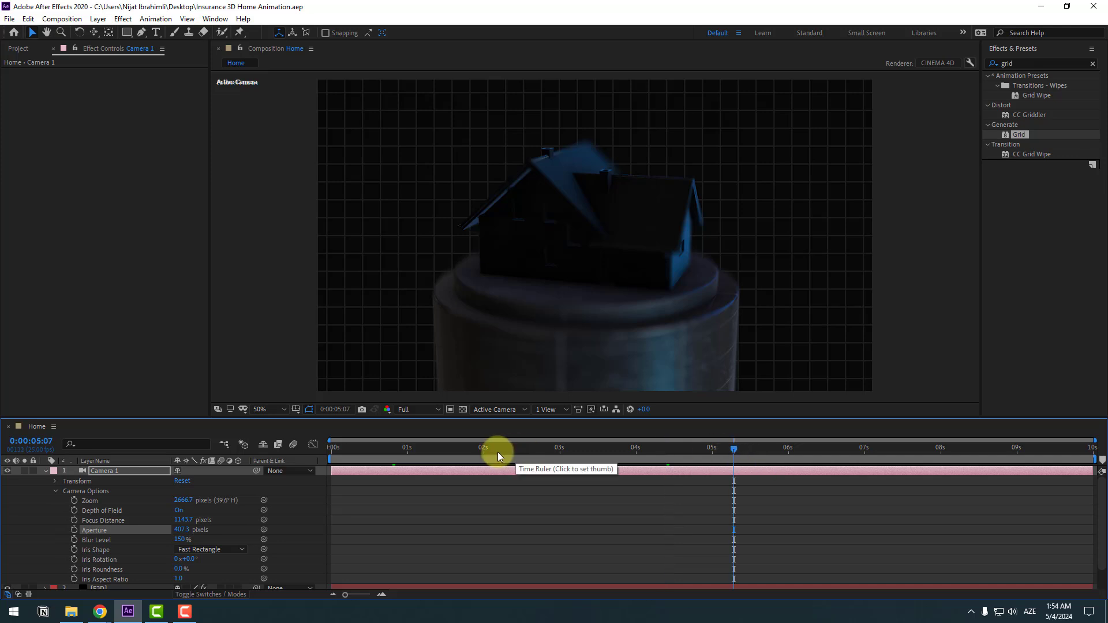
left_click(437, 449)
Step: Switch the preview to Quarter resolution and open the E3D layer's Element Scene Setup
left_click(432, 409)
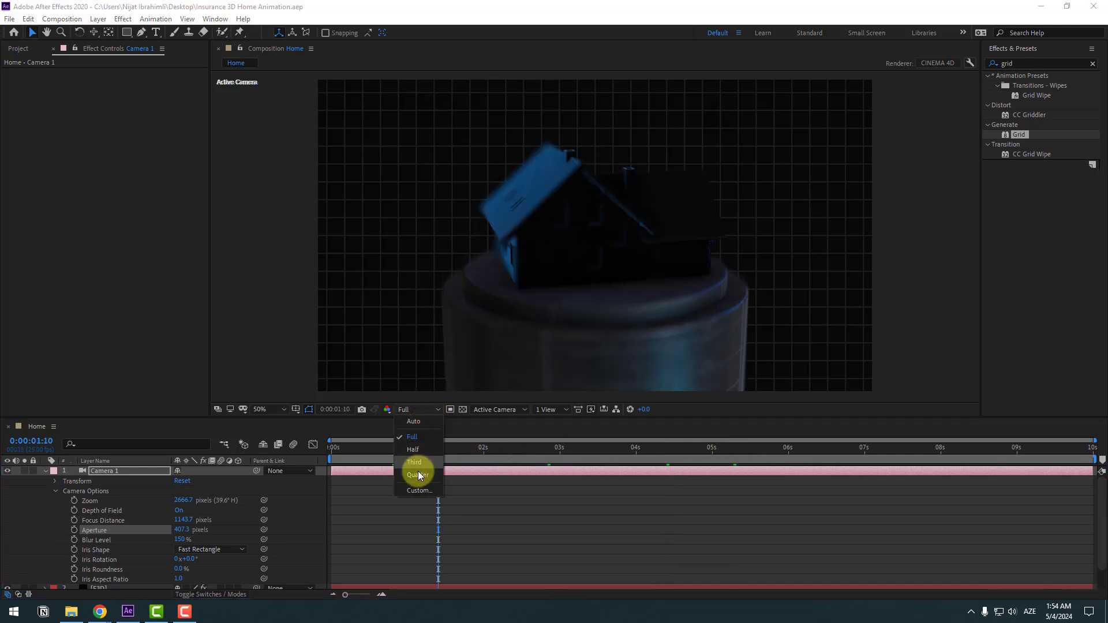
left_click(413, 462)
scroll(110, 538, "down", 2)
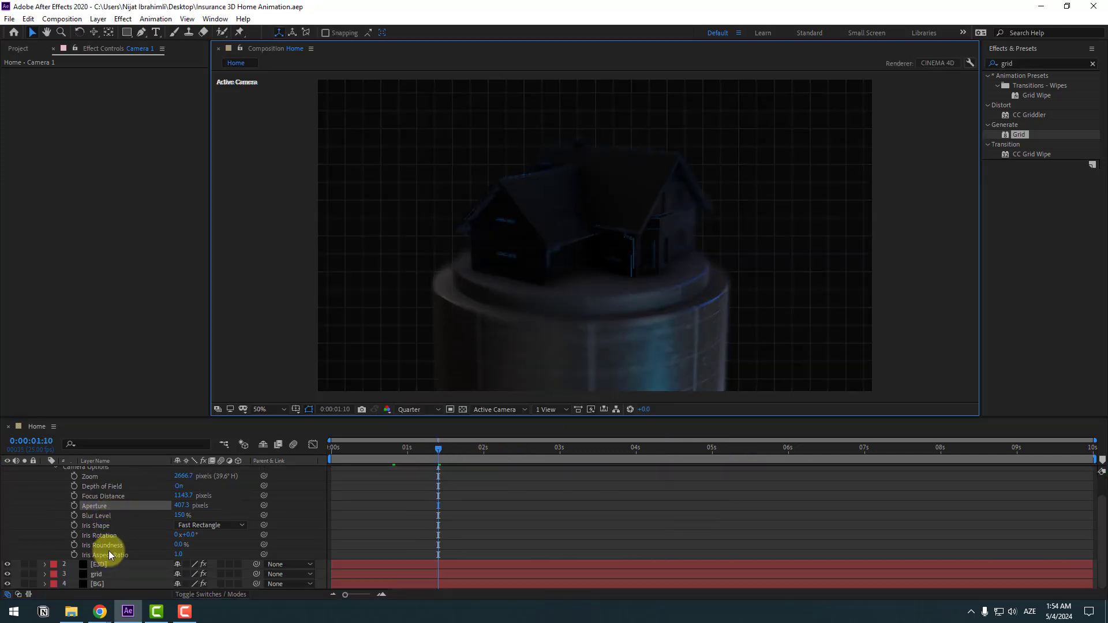
left_click(98, 573)
left_click(98, 566)
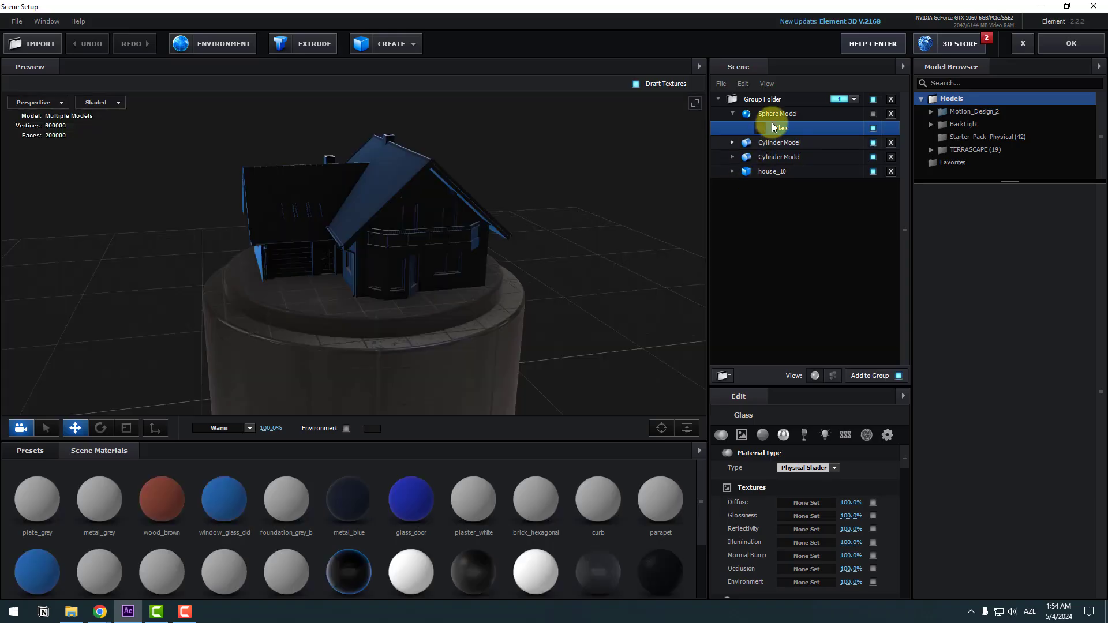
Step: Make the glass Sphere Model visible again in Scene Setup and return to frame 0:00:00:12
left_click(773, 116)
left_click(873, 114)
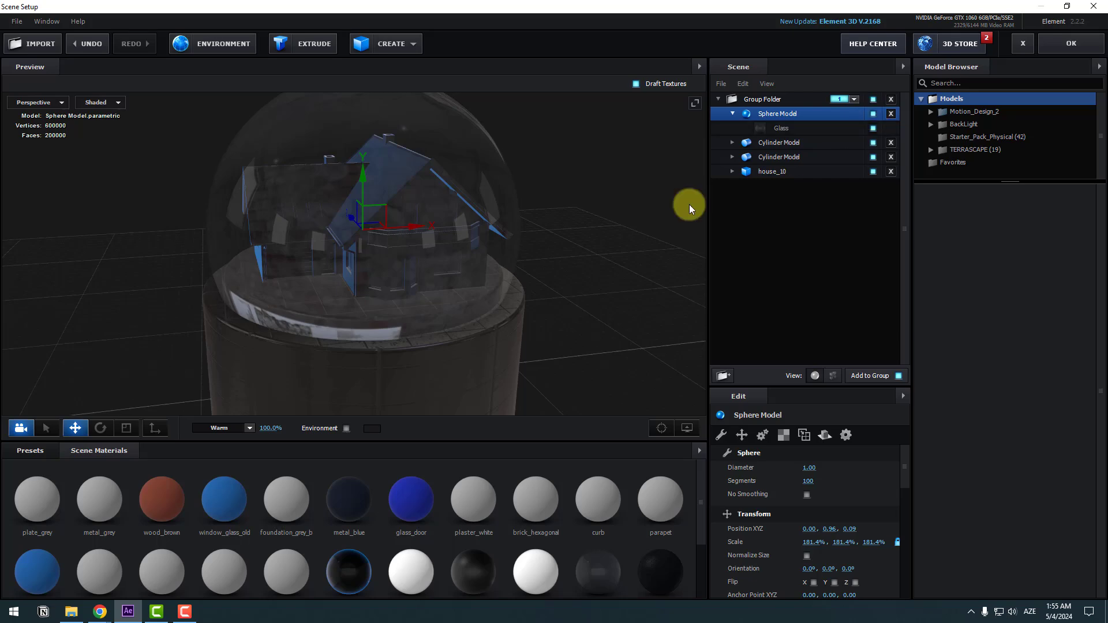
left_click(1067, 45)
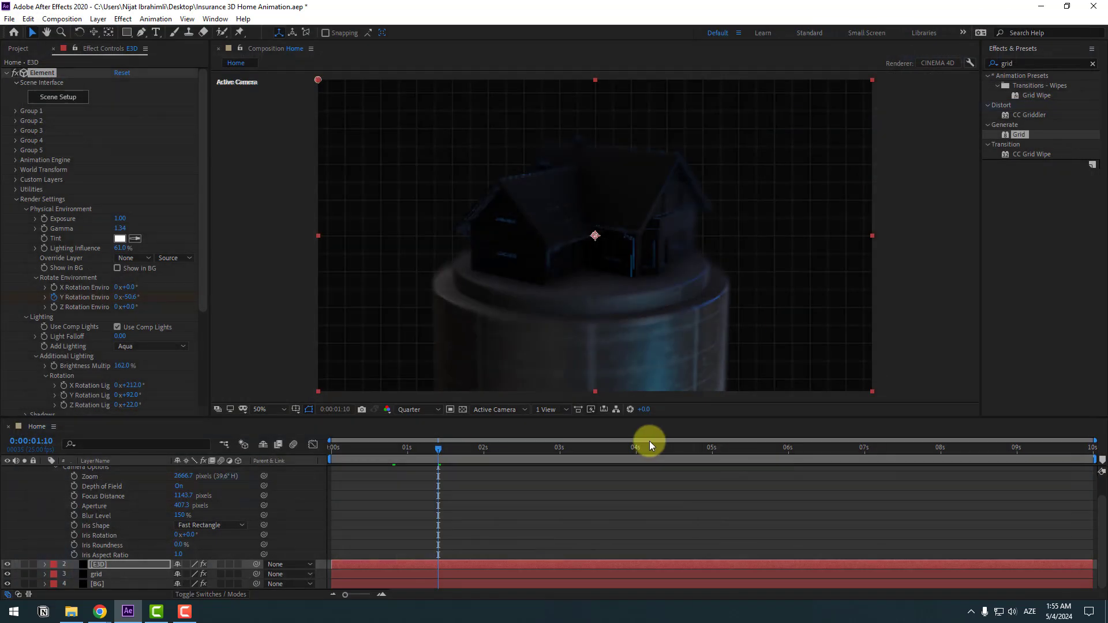
left_click_drag(393, 452, 371, 451)
Step: Pull Camera 1's focus distance to 1017.7 onto the house and select the E3D layer
scroll(109, 507, "up", 3)
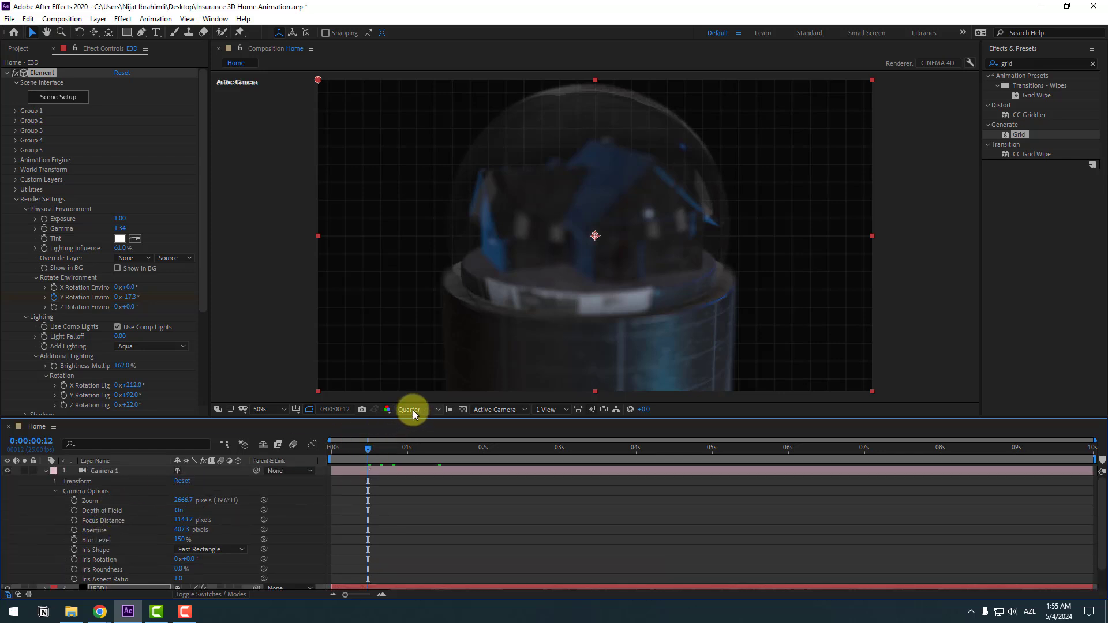
left_click(105, 511)
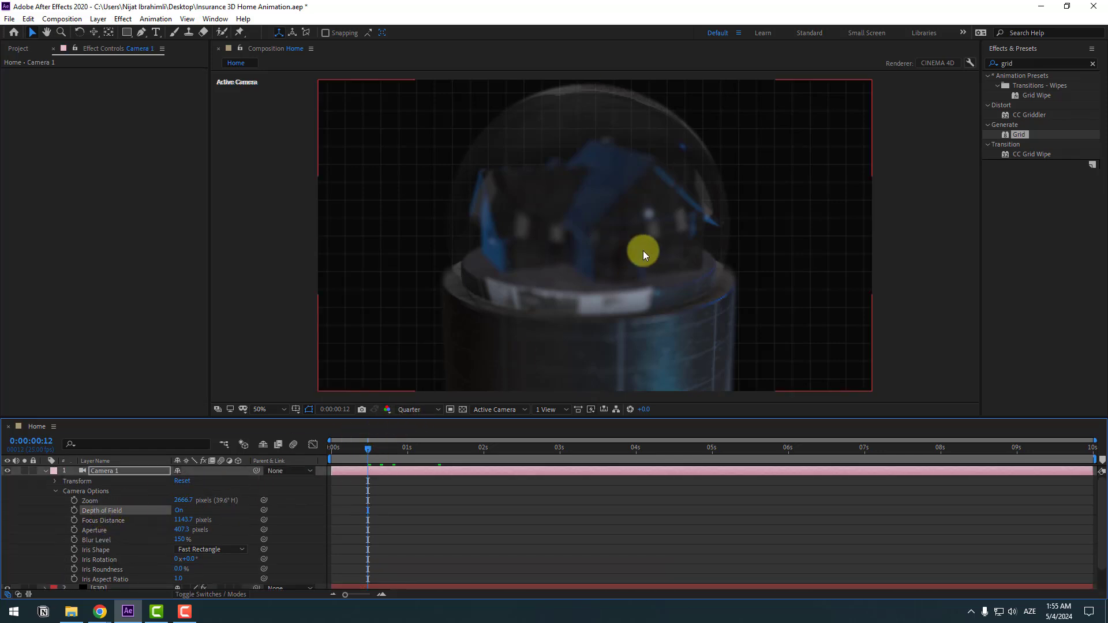
scroll(643, 251, "up", 2)
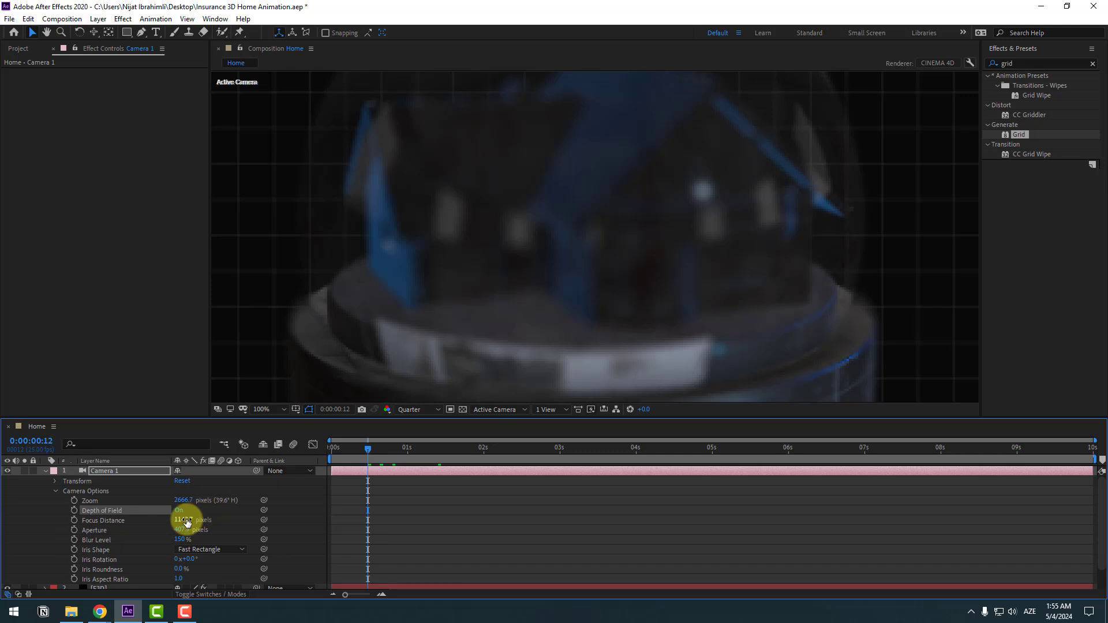
left_click_drag(186, 522, 117, 521)
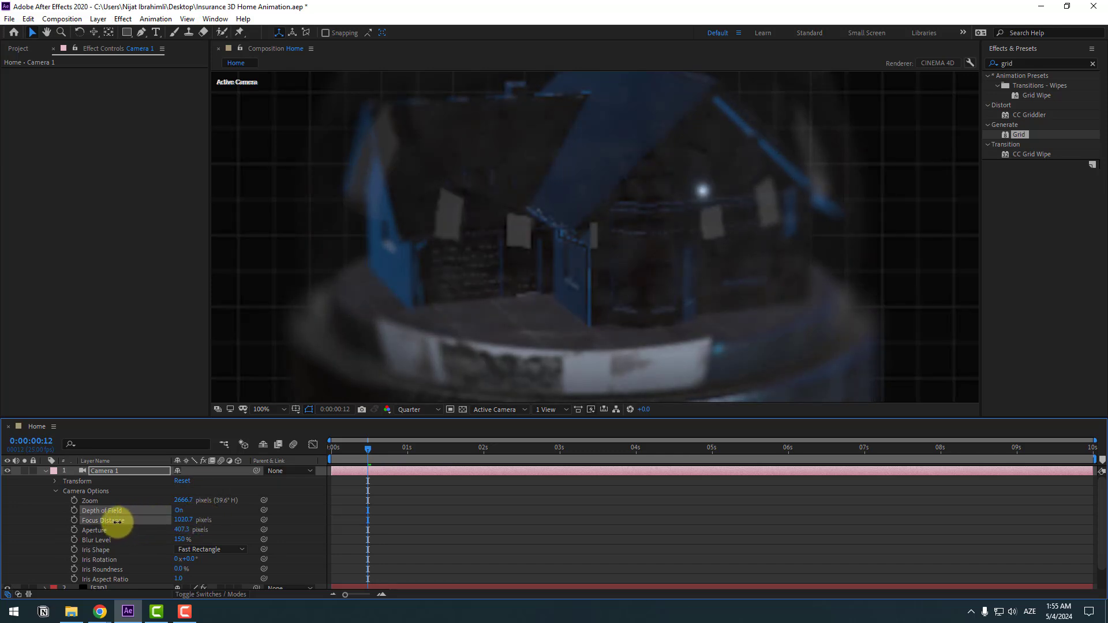
scroll(507, 357, "down", 2)
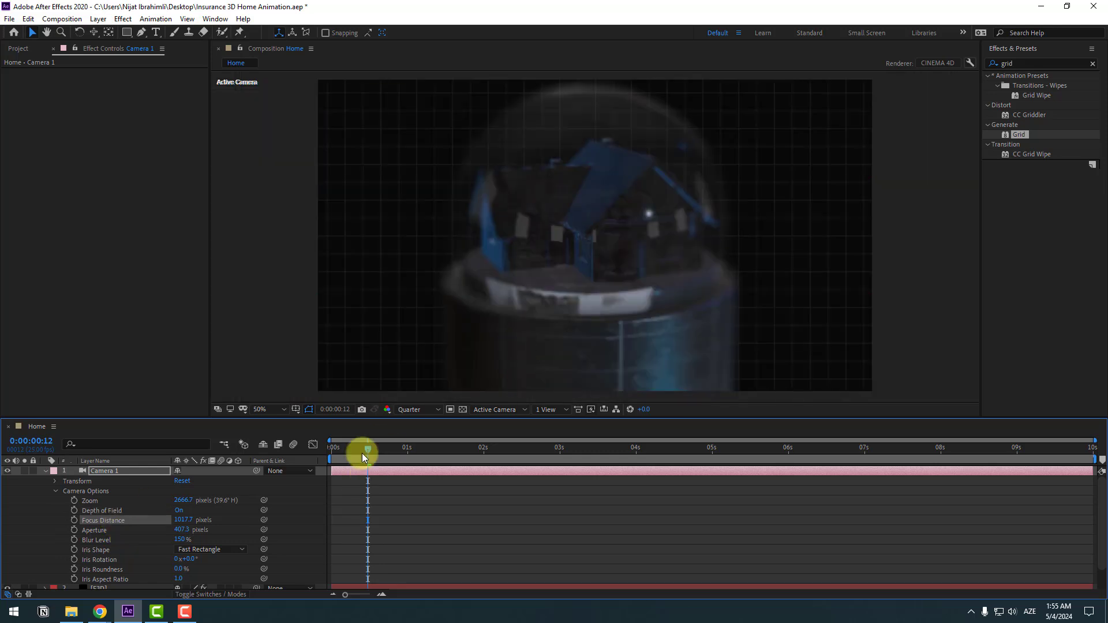
left_click_drag(362, 452, 483, 446)
scroll(123, 555, "down", 2)
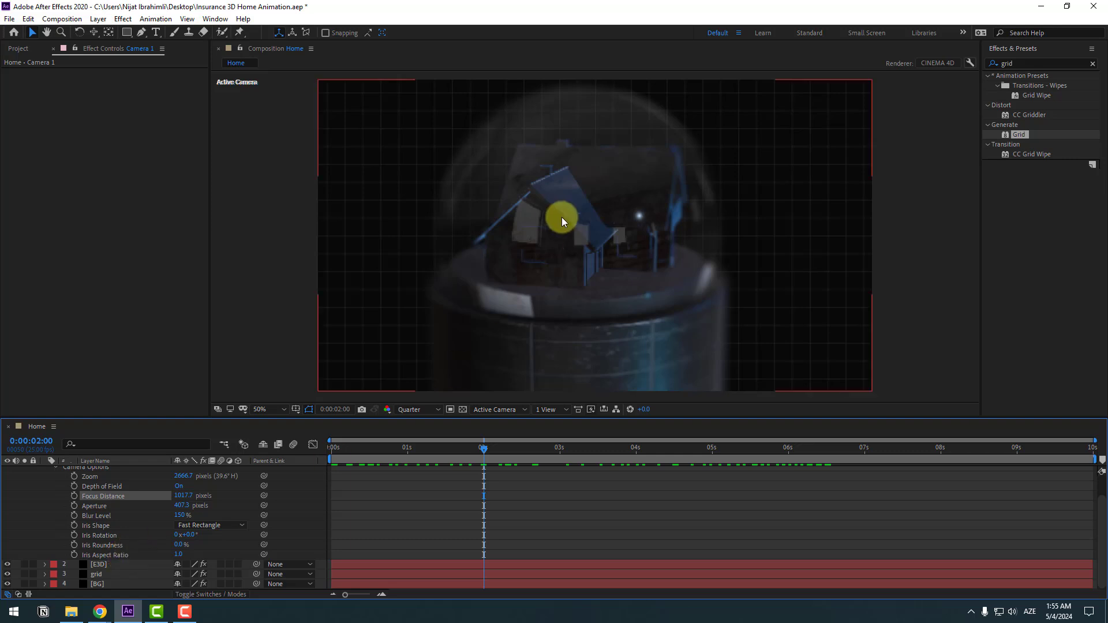
left_click(110, 566)
Step: Apply the Gold preset to house_10 in Scene Setup and preview the animation
left_click(71, 99)
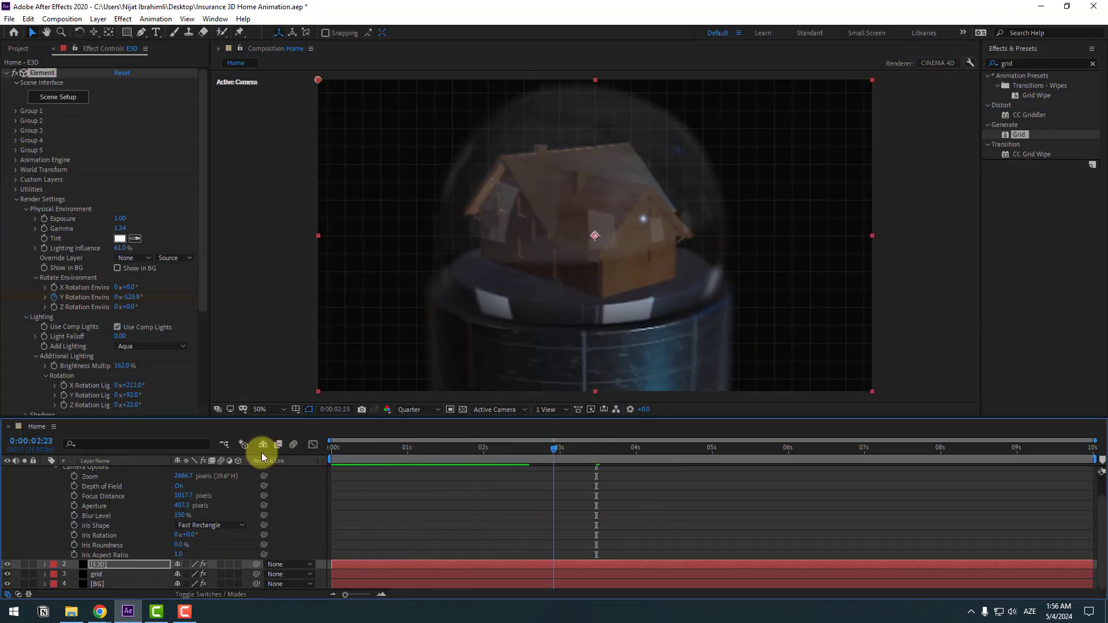
key("space")
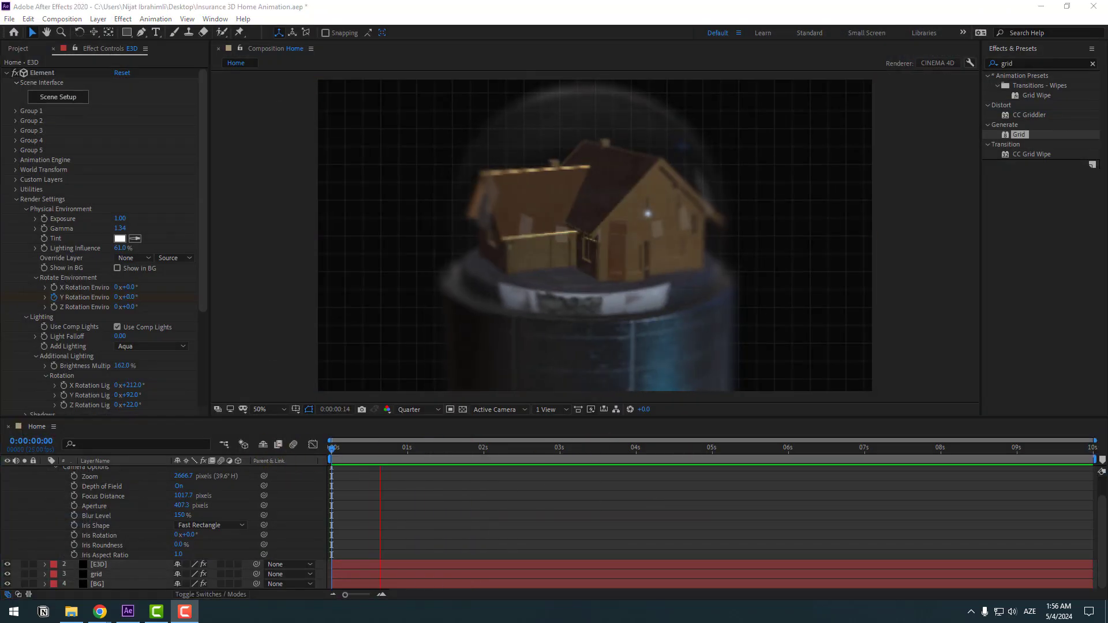